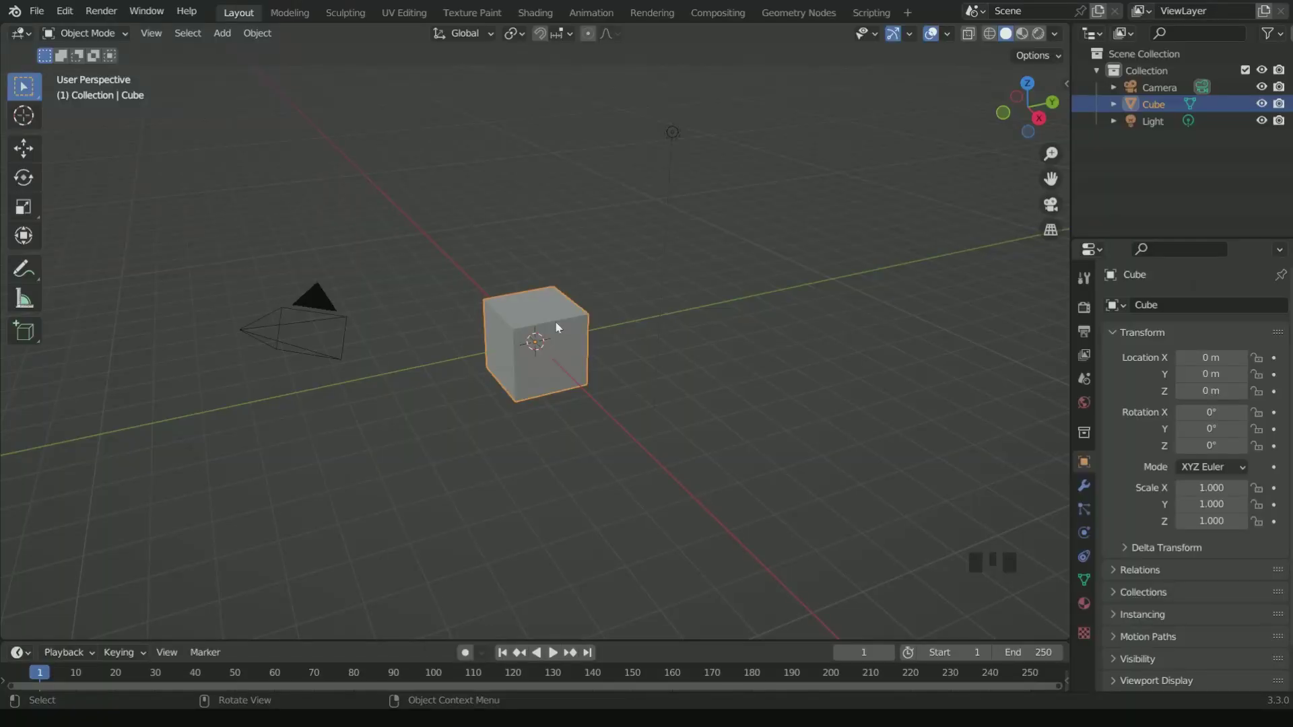
# Replace the default cube with a NURBS path at the origin and set its Y rotation to 90°
pyautogui.hotkey('shift', 'a')
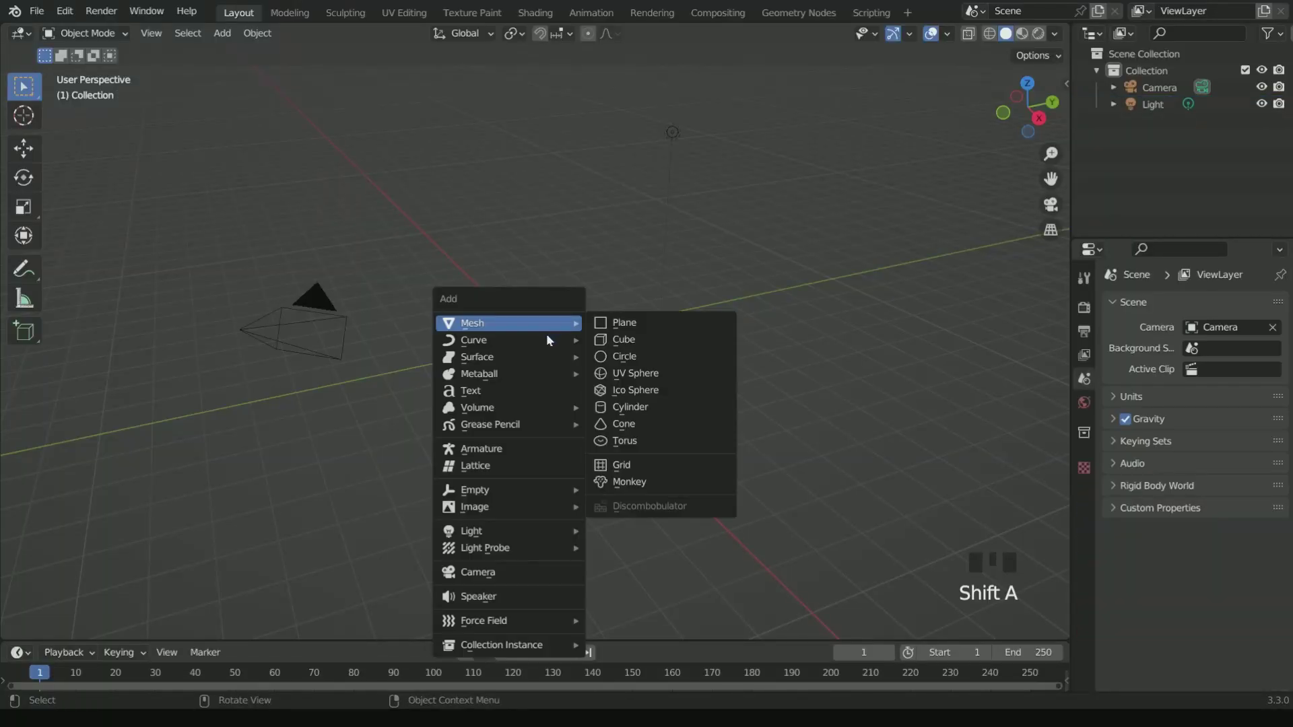
pyautogui.moveTo(551, 340)
pyautogui.click(662, 414)
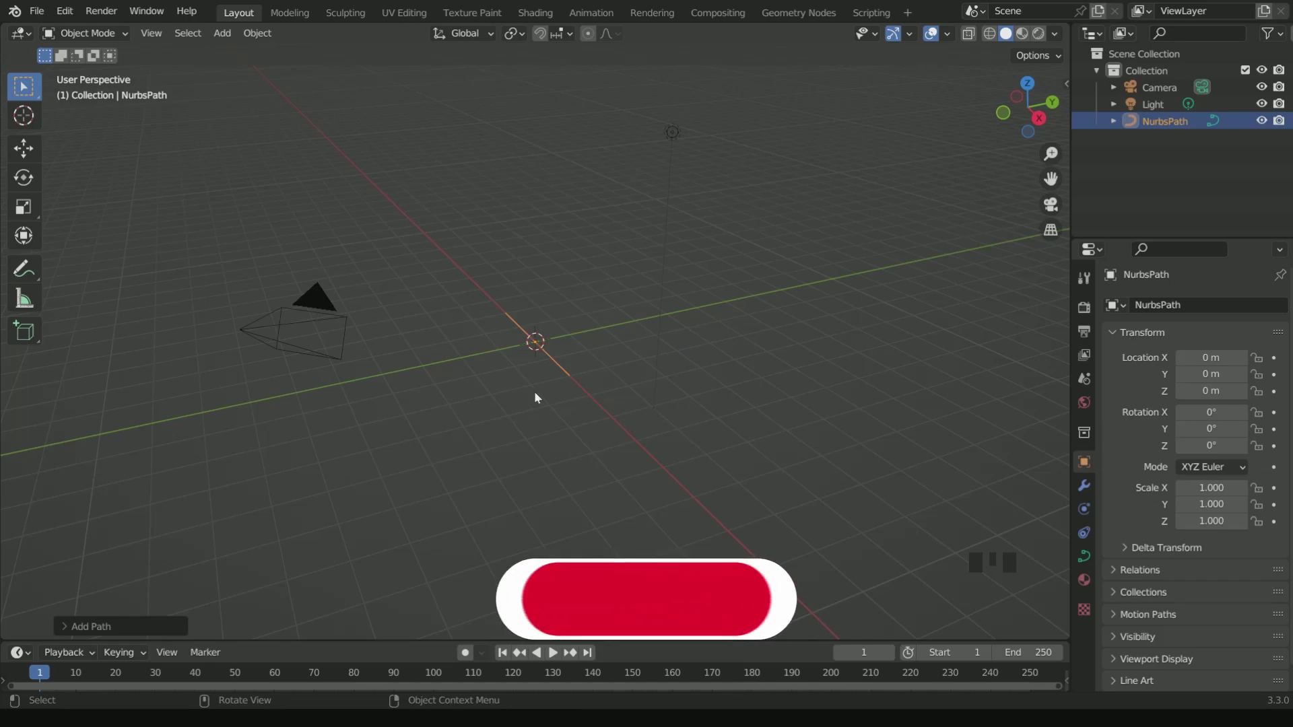
pyautogui.moveTo(1212, 428); pyautogui.dragTo(1271, 429)
pyautogui.click(1212, 429)
pyautogui.write('90')
pyautogui.press('Return')
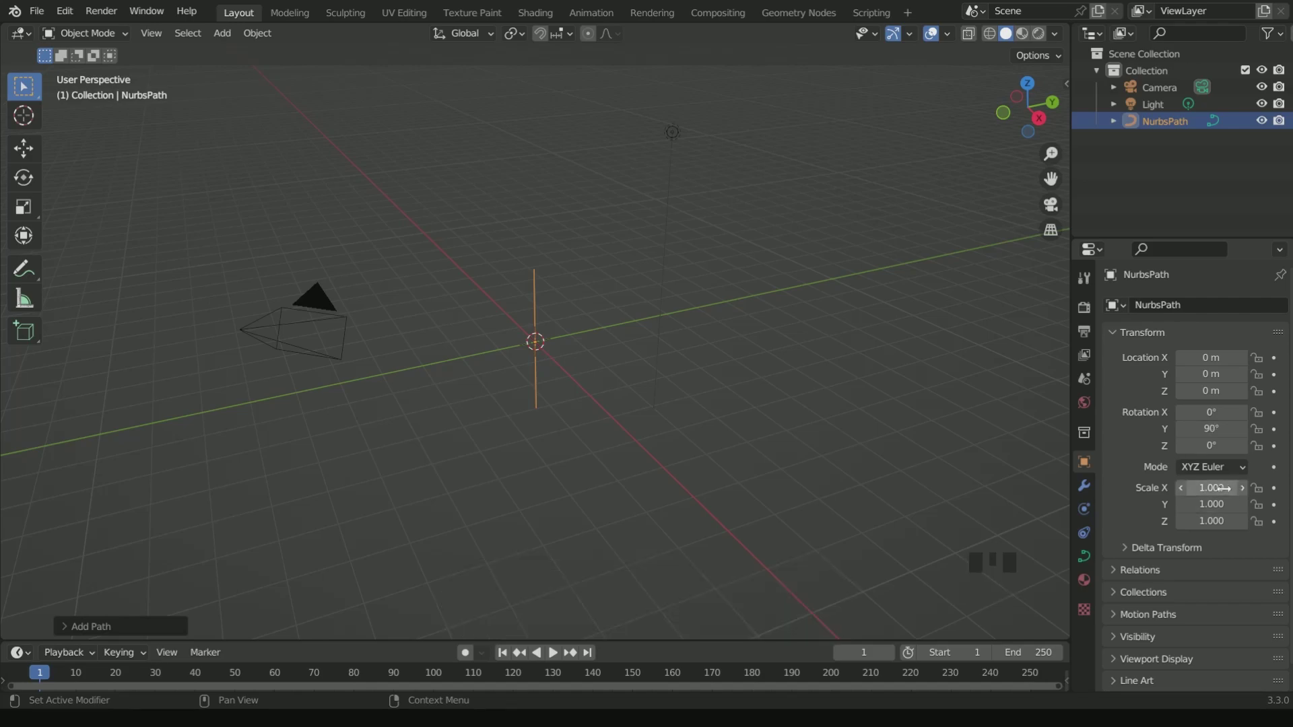
# Set the path's scale to 0.5 on all three axes and apply its rotation and scale
pyautogui.moveTo(1224, 489); pyautogui.dragTo(1224, 521)
pyautogui.write('0.5')
pyautogui.press('Return')
pyautogui.scroll(2, 644, 423)
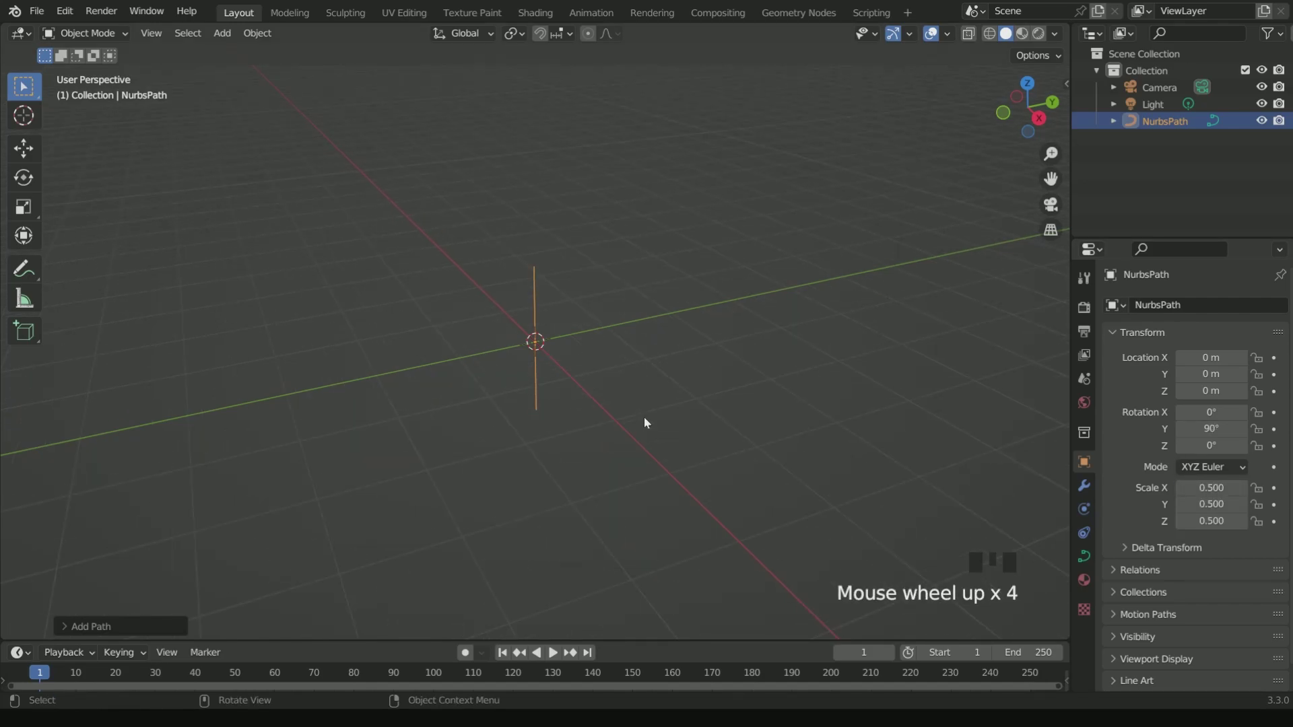
pyautogui.press('KP_1')
pyautogui.scroll(3, 549, 312)
pyautogui.scroll(-2, 551, 314)
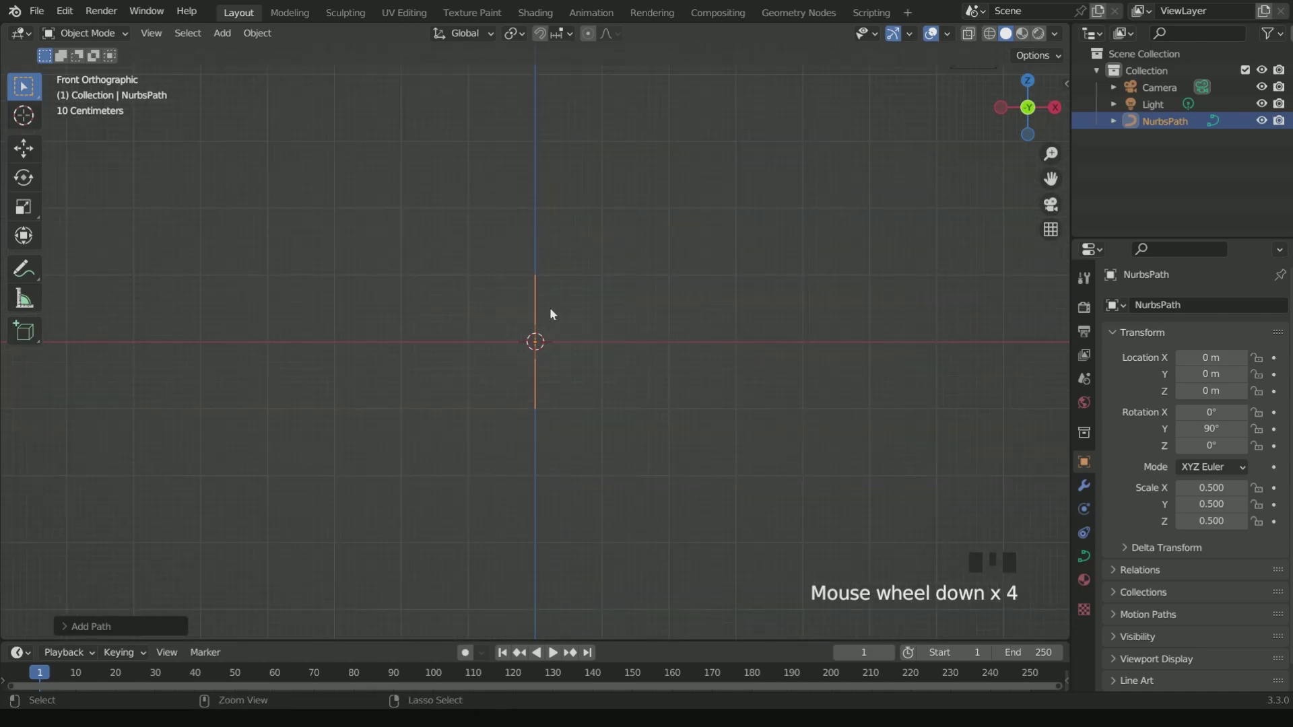
pyautogui.hotkey('ctrl', 'a')
pyautogui.click(587, 361)
# Add a torus mesh at the origin around the vertical path
pyautogui.scroll(-1, 664, 362)
pyautogui.moveTo(664, 362); pyautogui.dragTo(606, 375, button='middle')
pyautogui.scroll(5, 606, 375)
pyautogui.hotkey('shift', 'a')
pyautogui.moveTo(607, 375)
pyautogui.moveTo(606, 353)
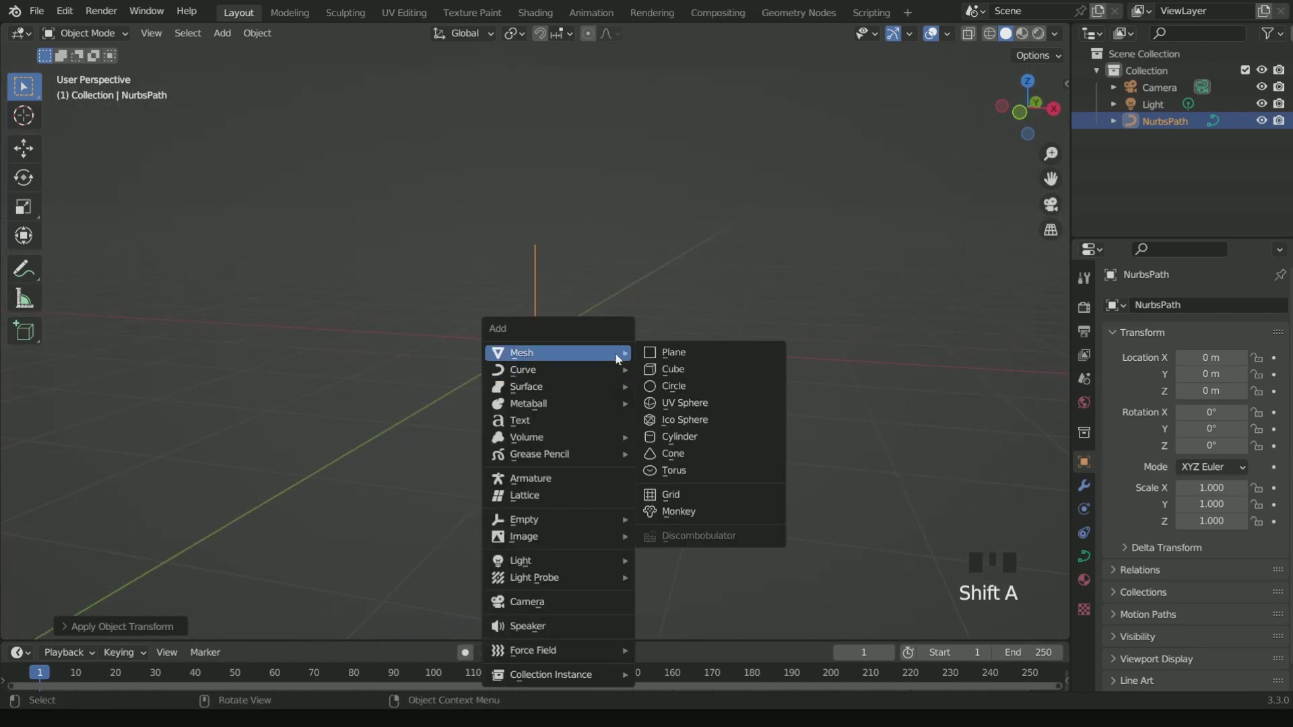
pyautogui.click(683, 471)
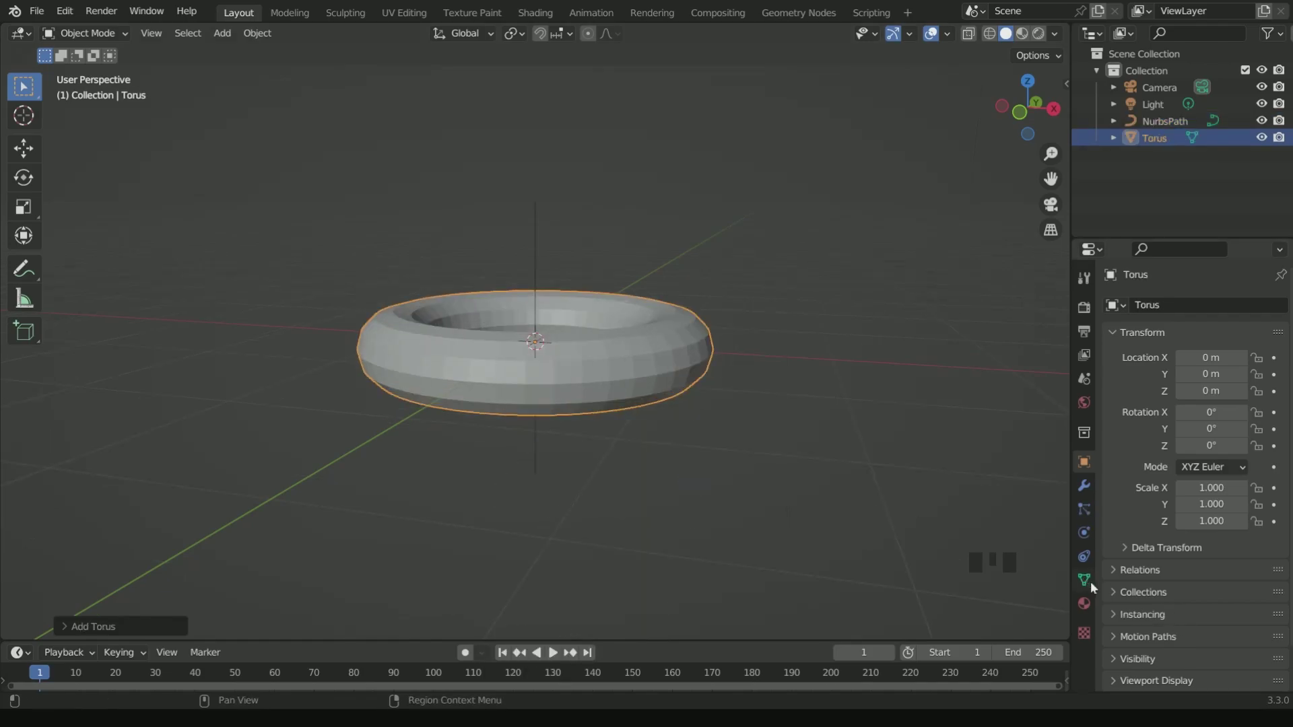
# Give the torus a Follow Path constraint with NurbsPath as its target
pyautogui.click(1084, 556)
pyautogui.click(1168, 305)
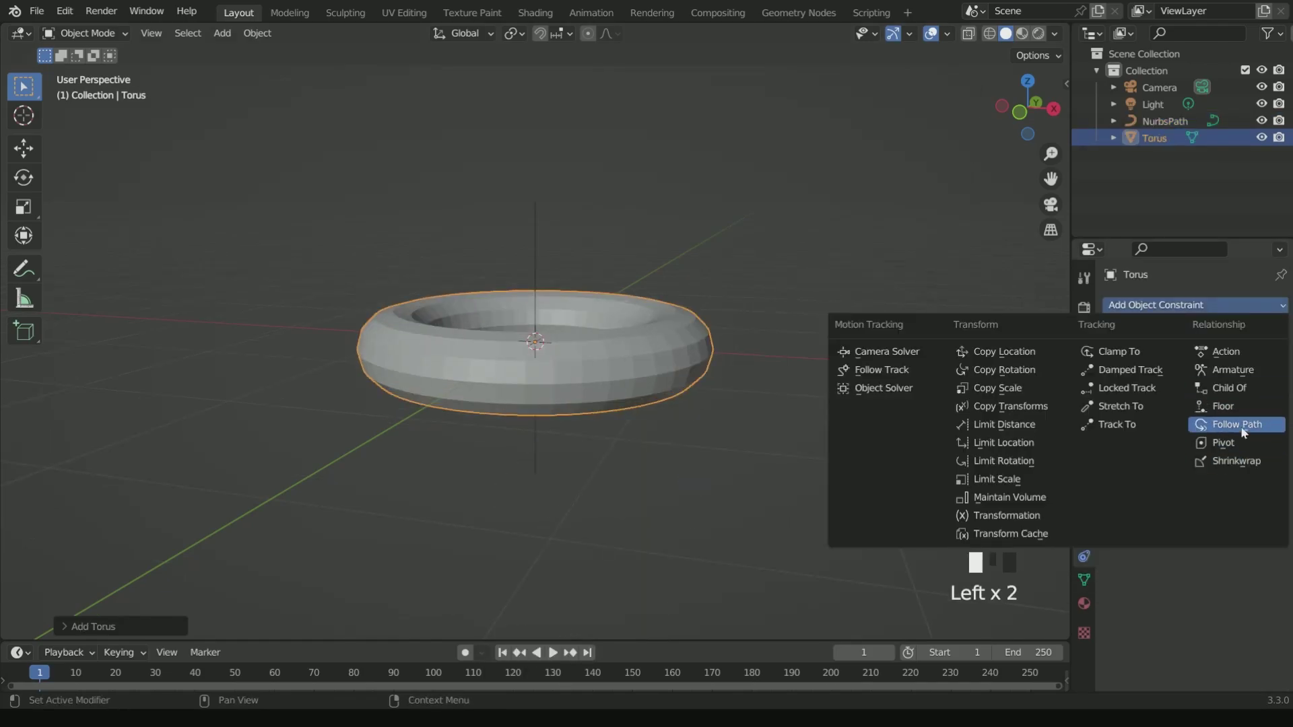
pyautogui.click(1144, 425)
pyautogui.click(1255, 358)
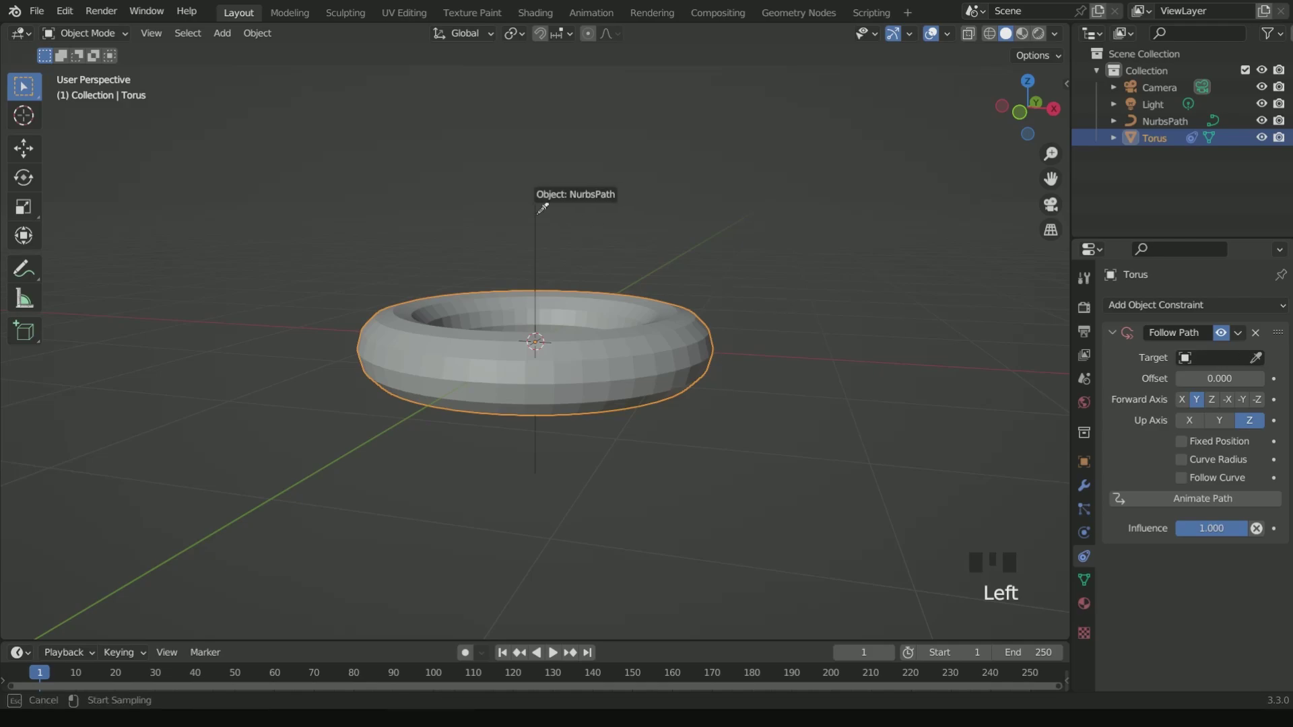
pyautogui.click(560, 210)
# Set the torus's Follow Path offset to -100 to place it at the lower end of the path
pyautogui.moveTo(1220, 379); pyautogui.dragTo(752, 392)
pyautogui.press('KP_1')
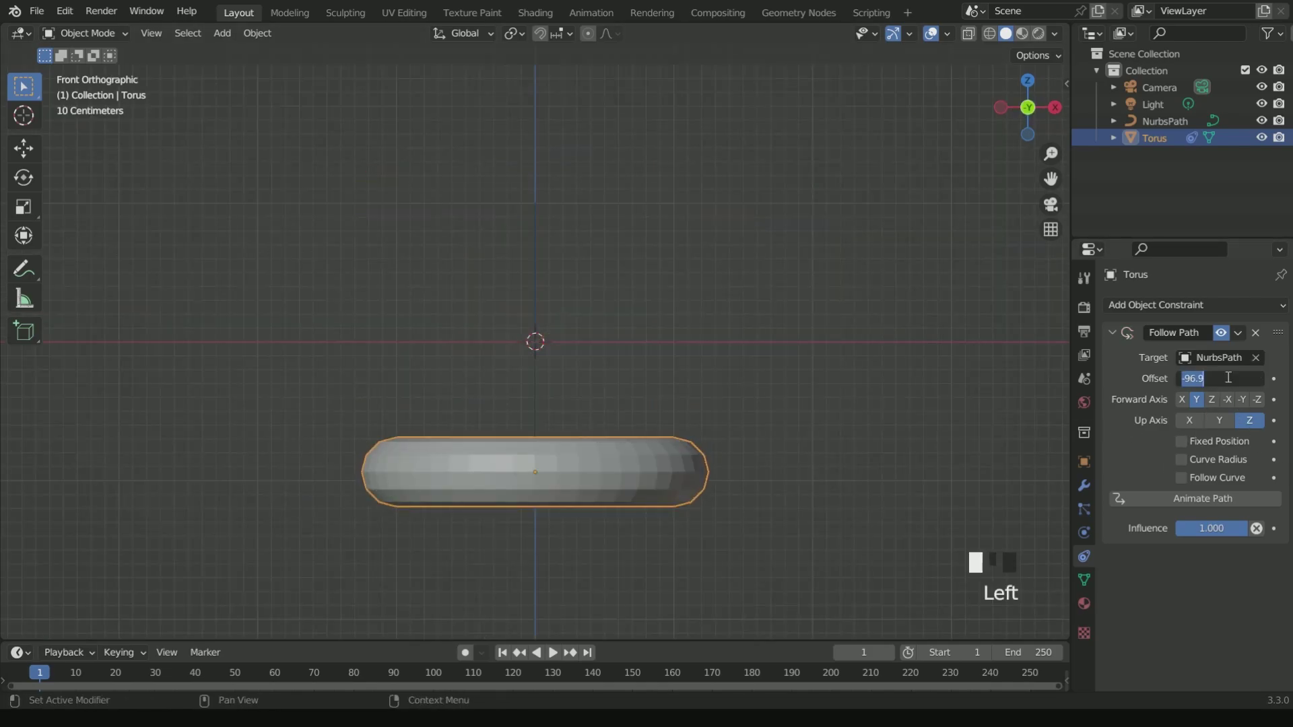
pyautogui.write('-100')
pyautogui.press('KP_Enter')
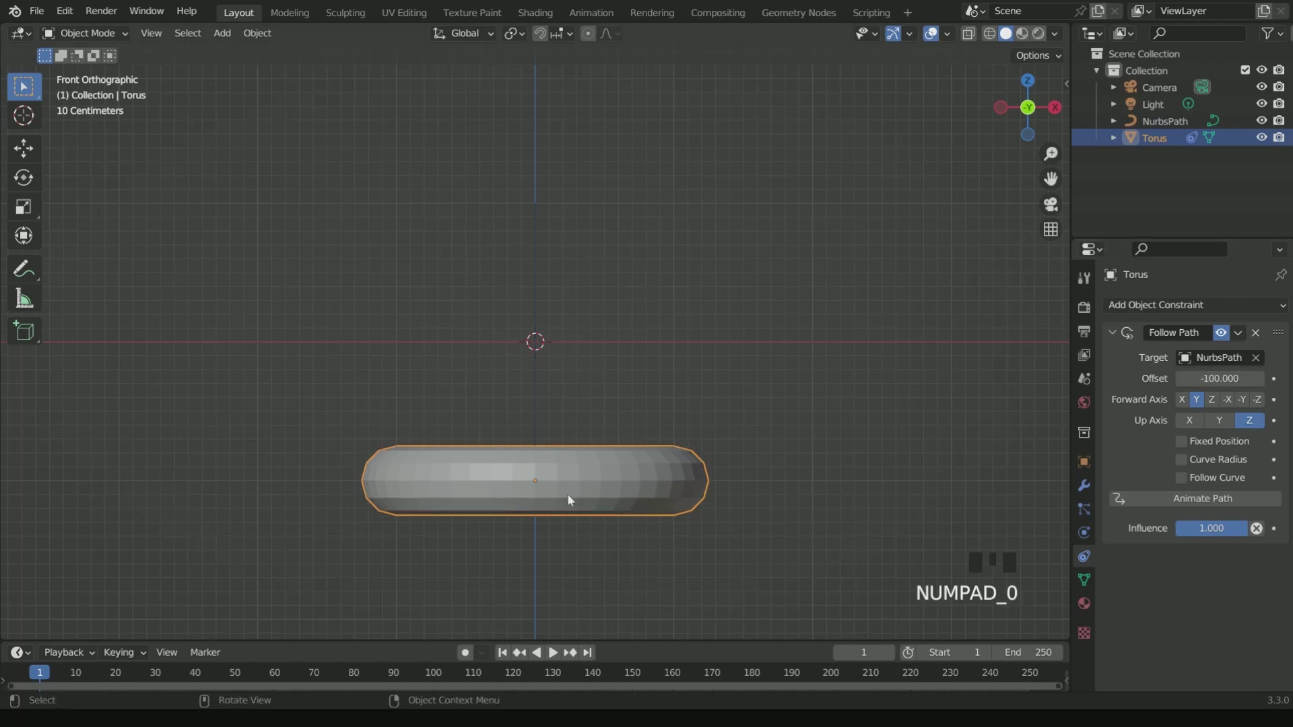
# Duplicate the torus in place and set the copy's Follow Path offset to -50
pyautogui.hotkey('shift', 'd')
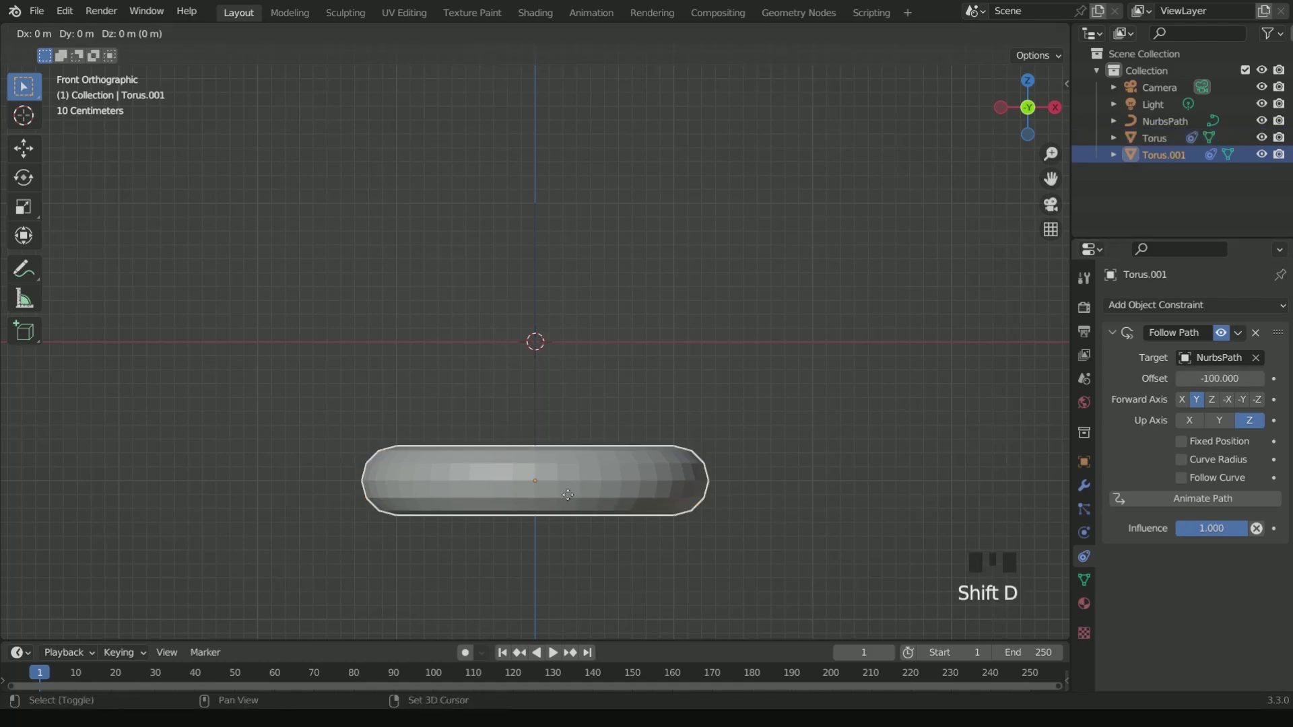
pyautogui.click(567, 494)
pyautogui.moveTo(1219, 379); pyautogui.dragTo(1266, 378)
pyautogui.click(1220, 376)
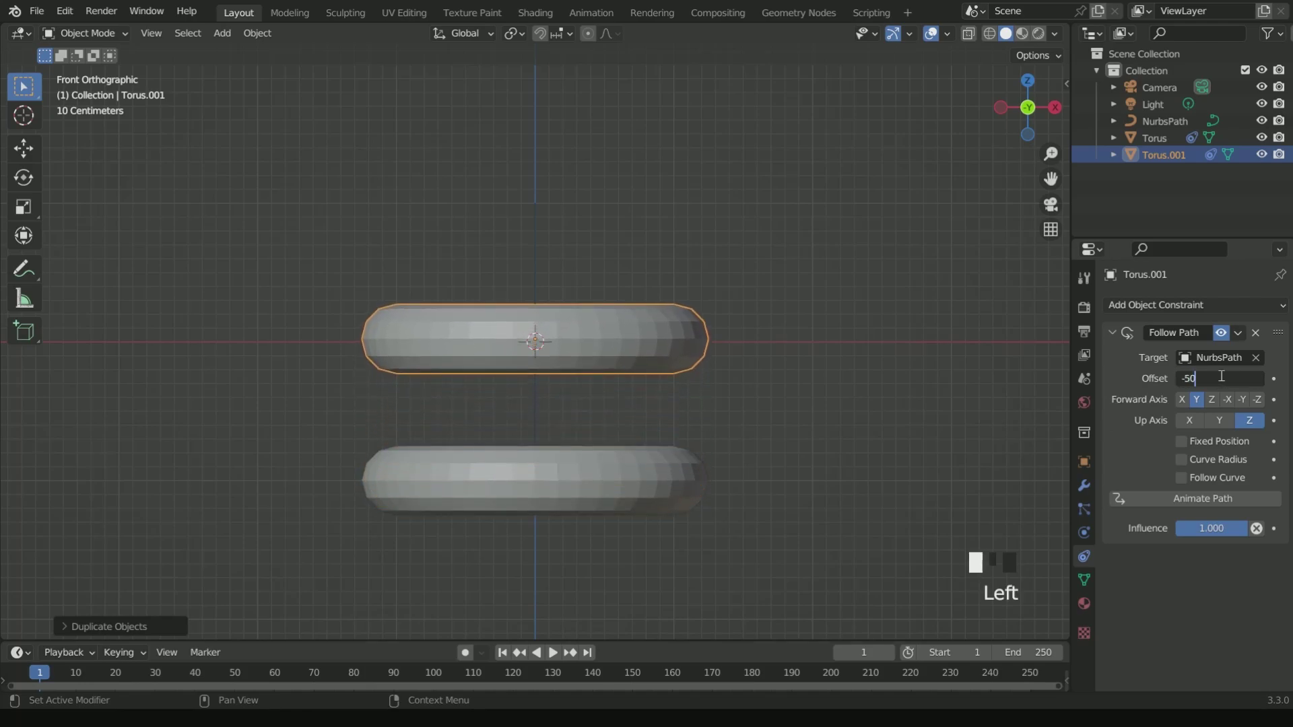
pyautogui.press('Return')
# Duplicate the middle torus in place and set the new copy's Follow Path offset to 0
pyautogui.hotkey('shift', 'd')
pyautogui.click(602, 351)
pyautogui.moveTo(1219, 379); pyautogui.dragTo(1255, 378)
pyautogui.click(1214, 378)
pyautogui.write('0')
pyautogui.press('Return')
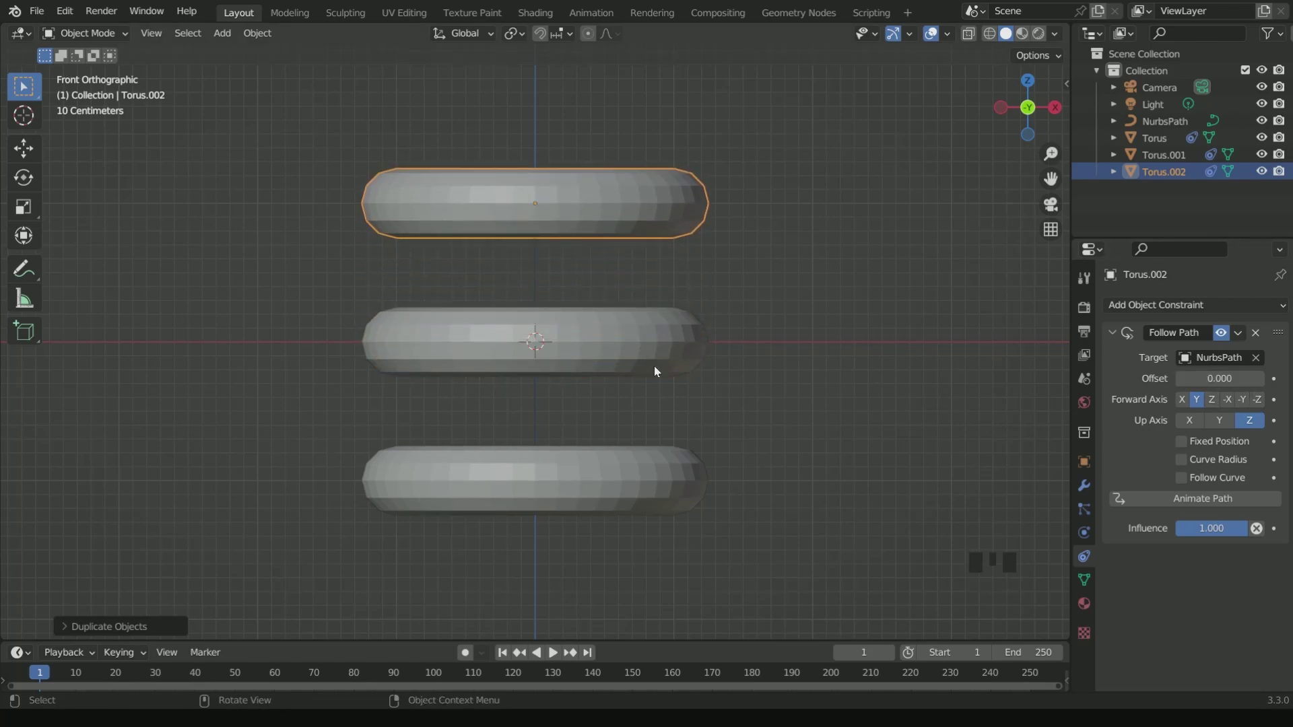
# Enlarge the timeline area and set the animation's end frame to 50
pyautogui.moveTo(682, 642); pyautogui.dragTo(696, 560)
pyautogui.click(1034, 604)
pyautogui.write('50')
pyautogui.press('Return')
pyautogui.scroll(4, 691, 643)
pyautogui.moveTo(689, 685); pyautogui.dragTo(219, 660)
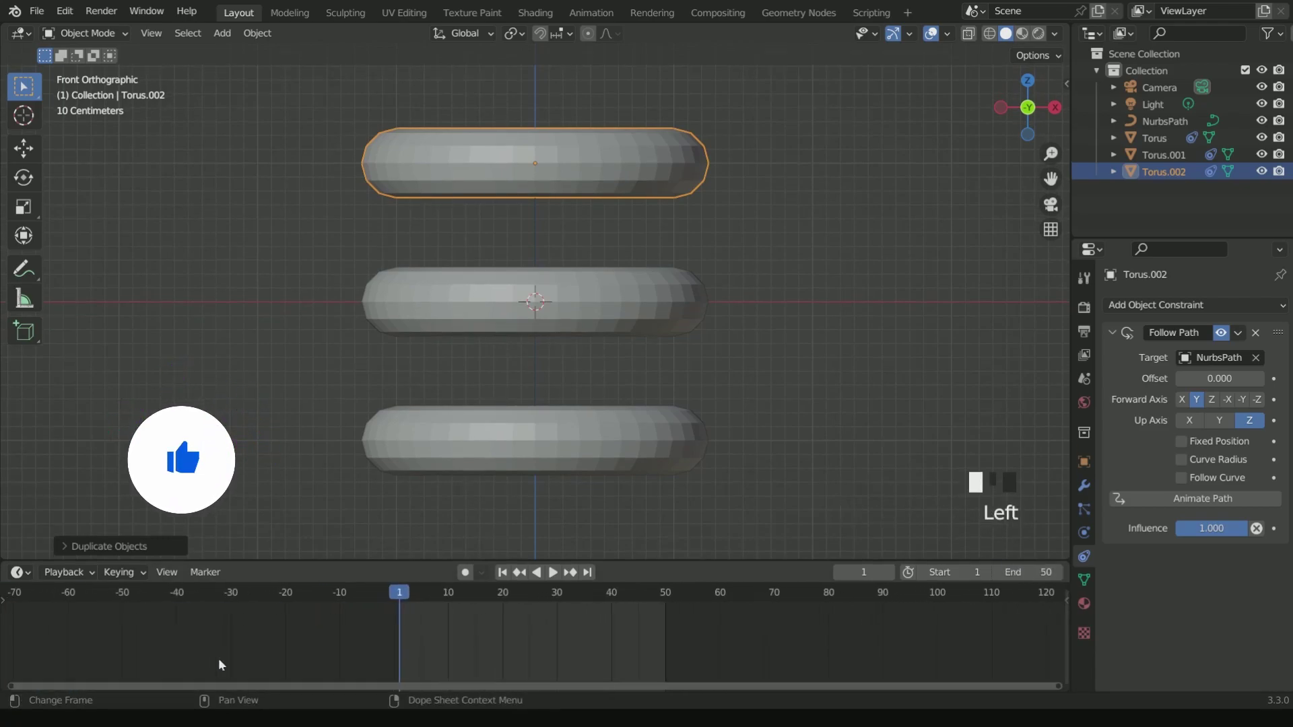
# Keyframe the current Follow Path offset of all three toruses at frame 0
pyautogui.moveTo(379, 595); pyautogui.dragTo(381, 597)
pyautogui.click(510, 426)
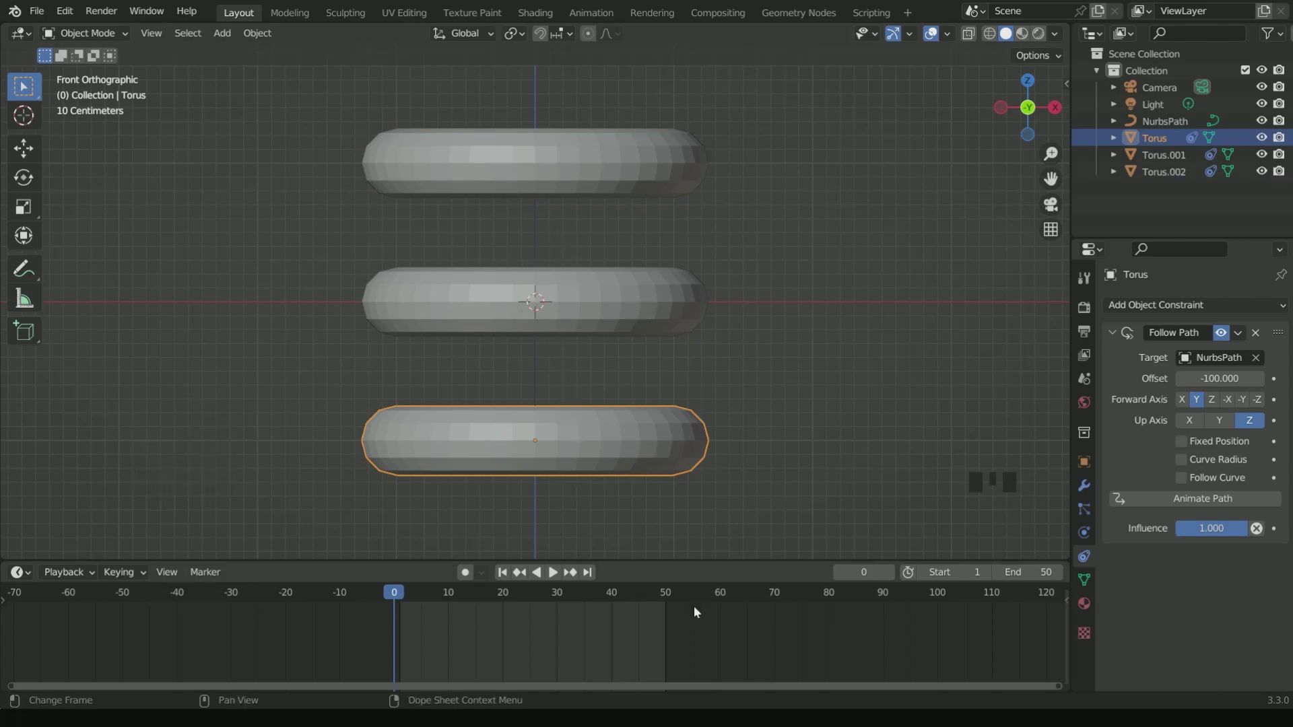
pyautogui.click(1273, 378)
pyautogui.click(654, 332)
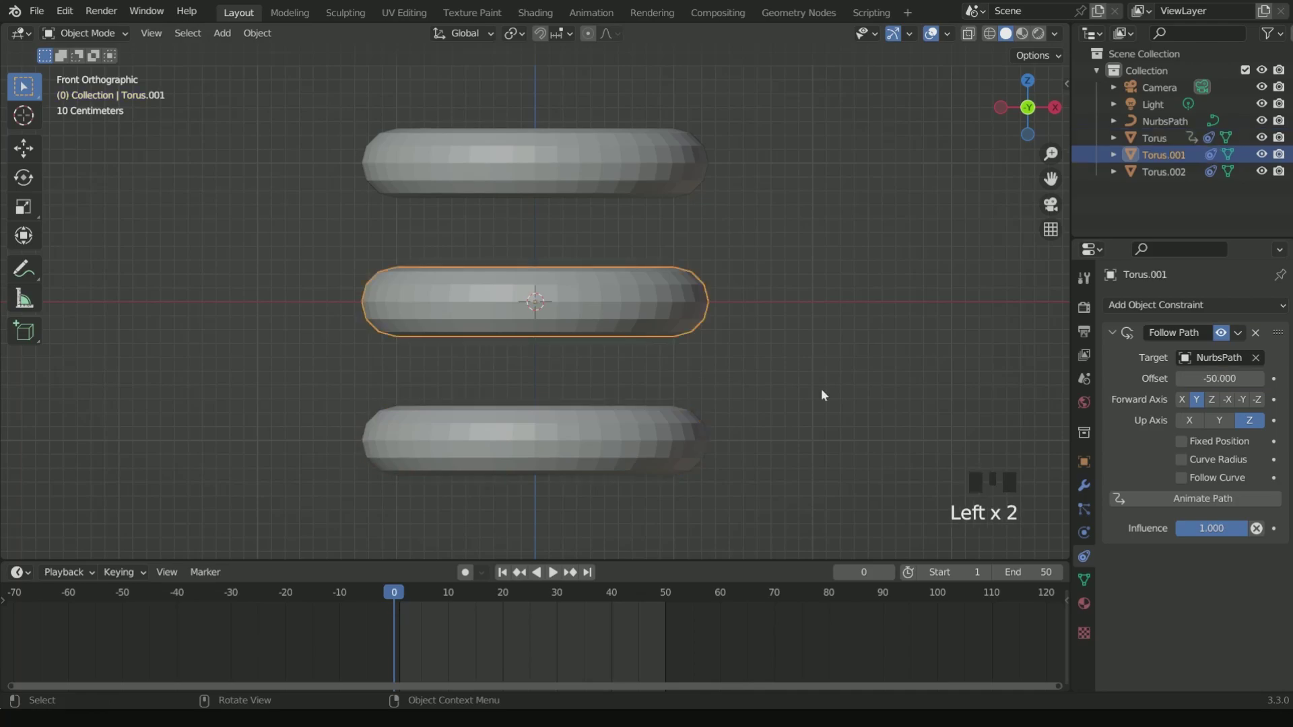
pyautogui.click(1273, 378)
pyautogui.click(586, 130)
pyautogui.click(1273, 378)
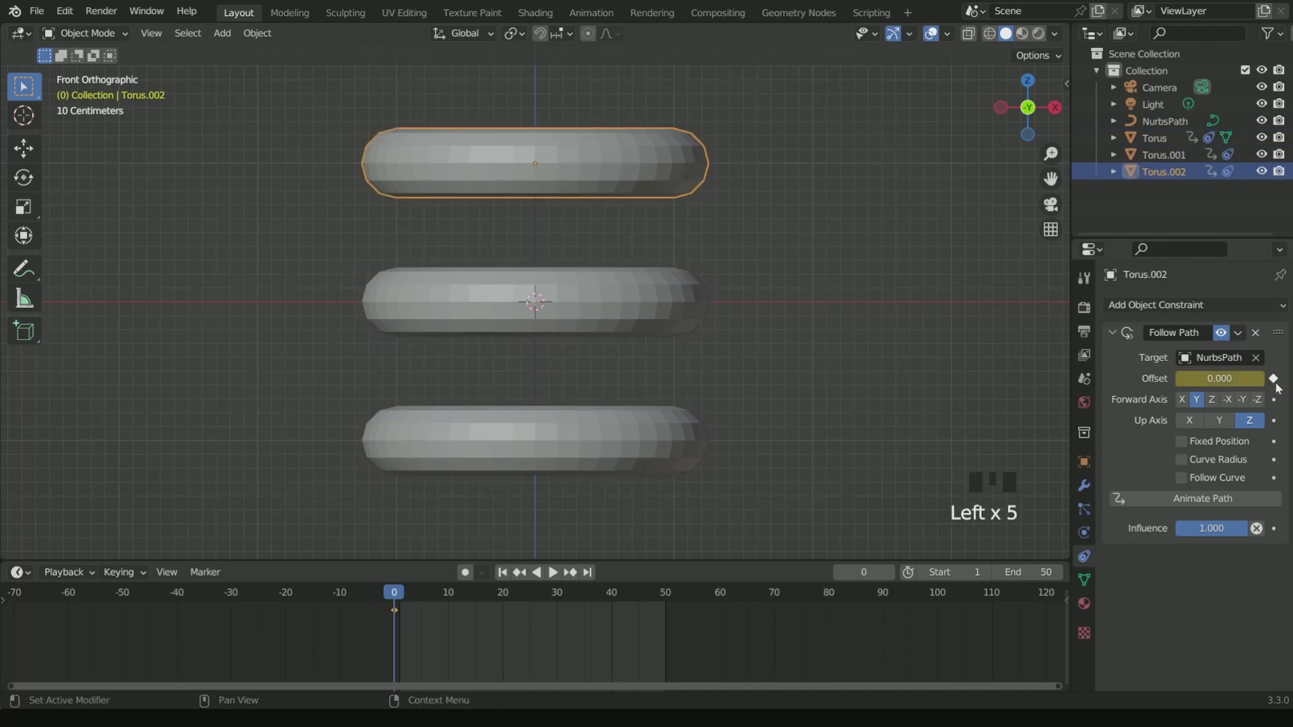
# Keyframe the same Follow Path offsets of all three toruses at frame 50
pyautogui.click(587, 572)
pyautogui.click(1272, 379)
pyautogui.click(523, 297)
pyautogui.click(1273, 379)
pyautogui.click(515, 427)
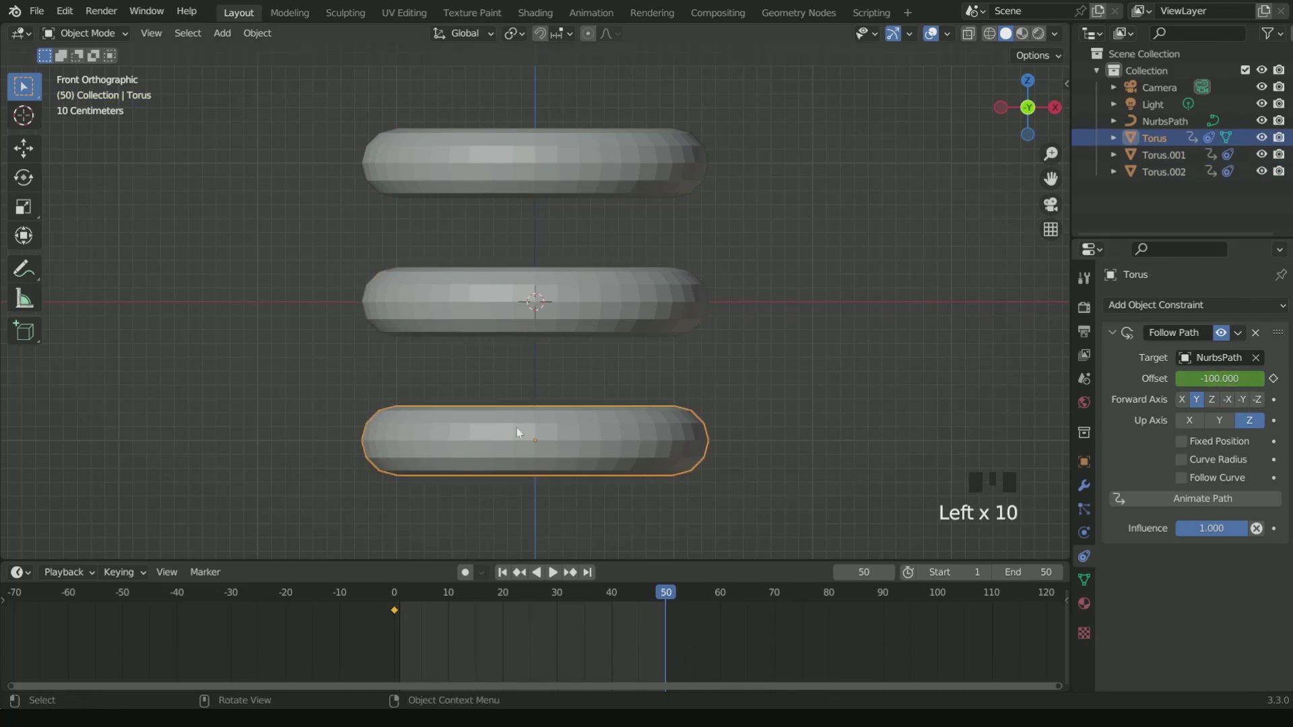
pyautogui.click(1273, 379)
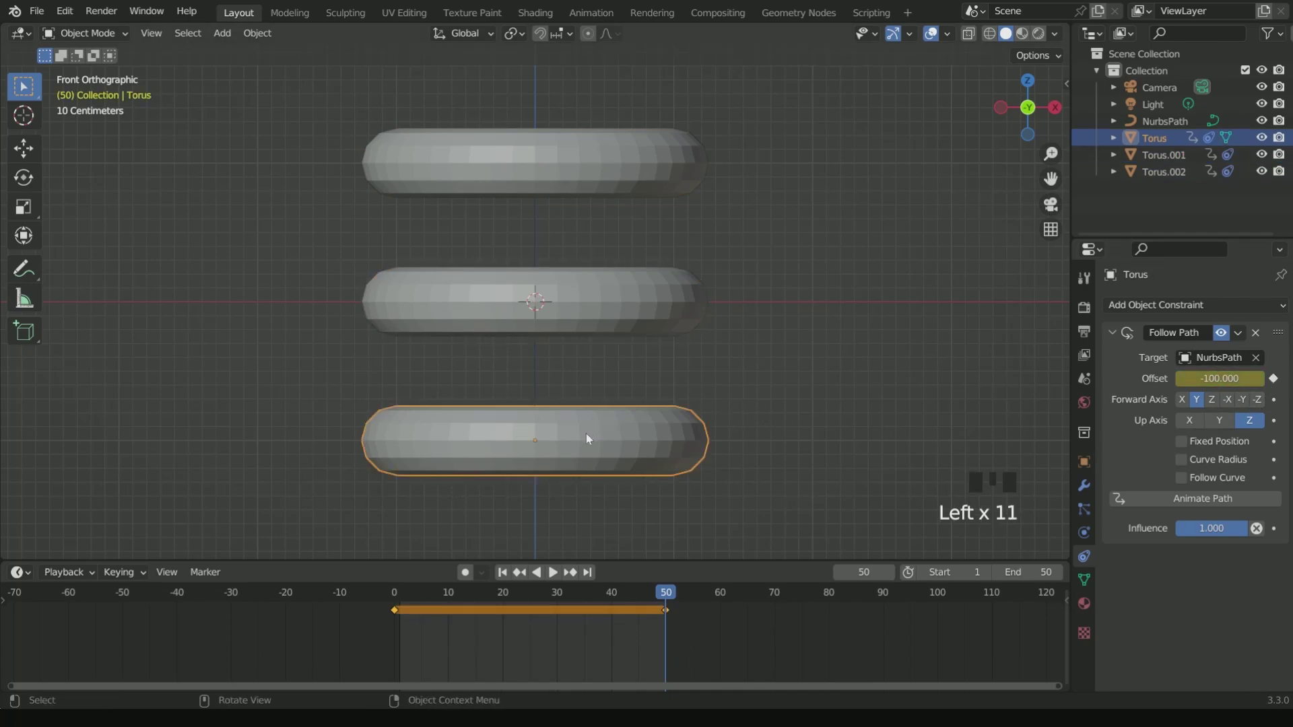
# At frame 25, set the Follow Path offset of the upper torus, Torus.002, to -100 and keyframe it
pyautogui.click(529, 592)
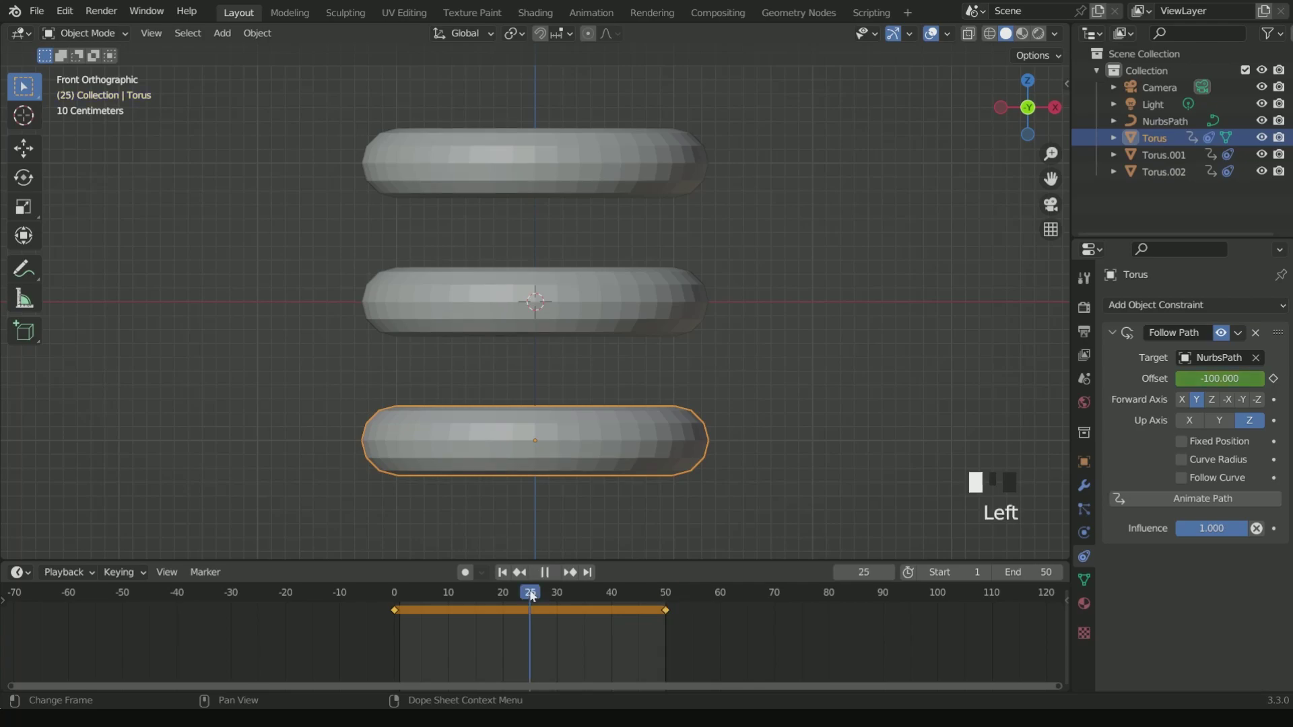
pyautogui.click(692, 427)
pyautogui.moveTo(693, 428); pyautogui.dragTo(632, 478, button='middle')
pyautogui.press('KP_1')
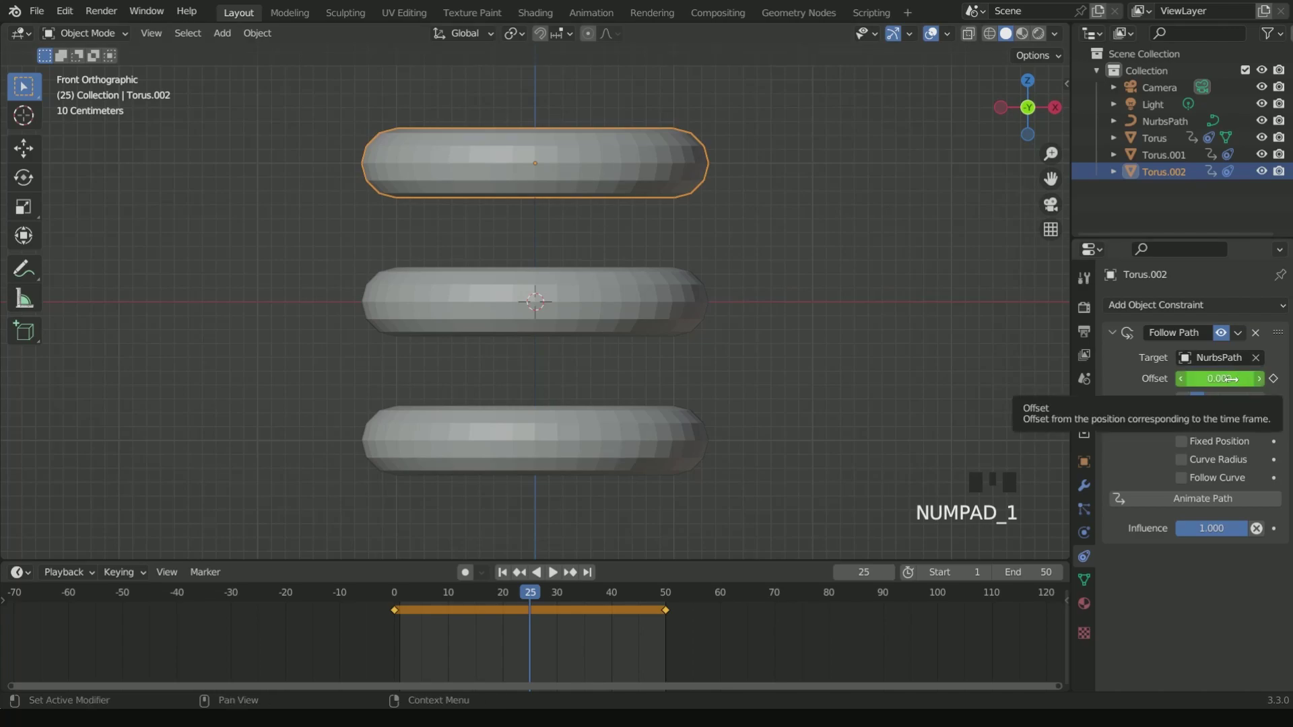
pyautogui.moveTo(1231, 378); pyautogui.dragTo(1171, 378)
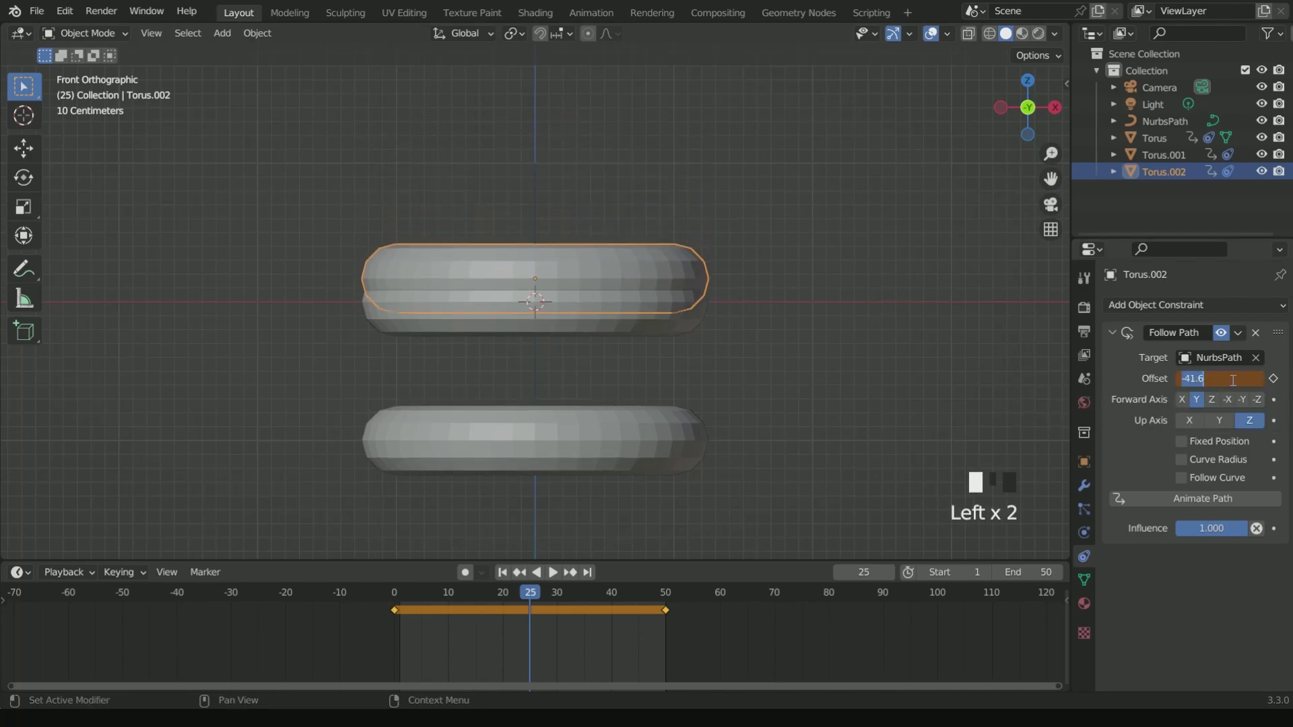
pyautogui.write('00')
pyautogui.press('Return')
pyautogui.click(1273, 379)
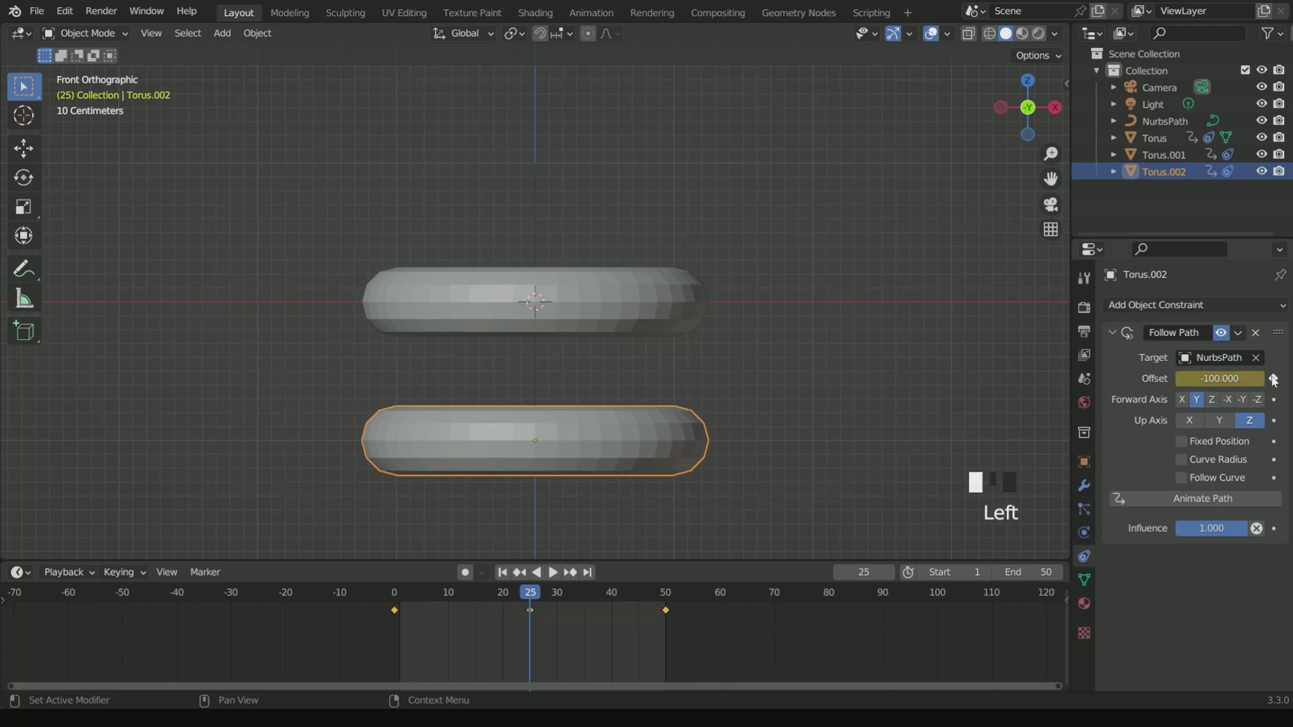
# At frame 25, set the Follow Path offset of the original Torus to 0 and keyframe it
pyautogui.click(1174, 152)
pyautogui.click(1171, 137)
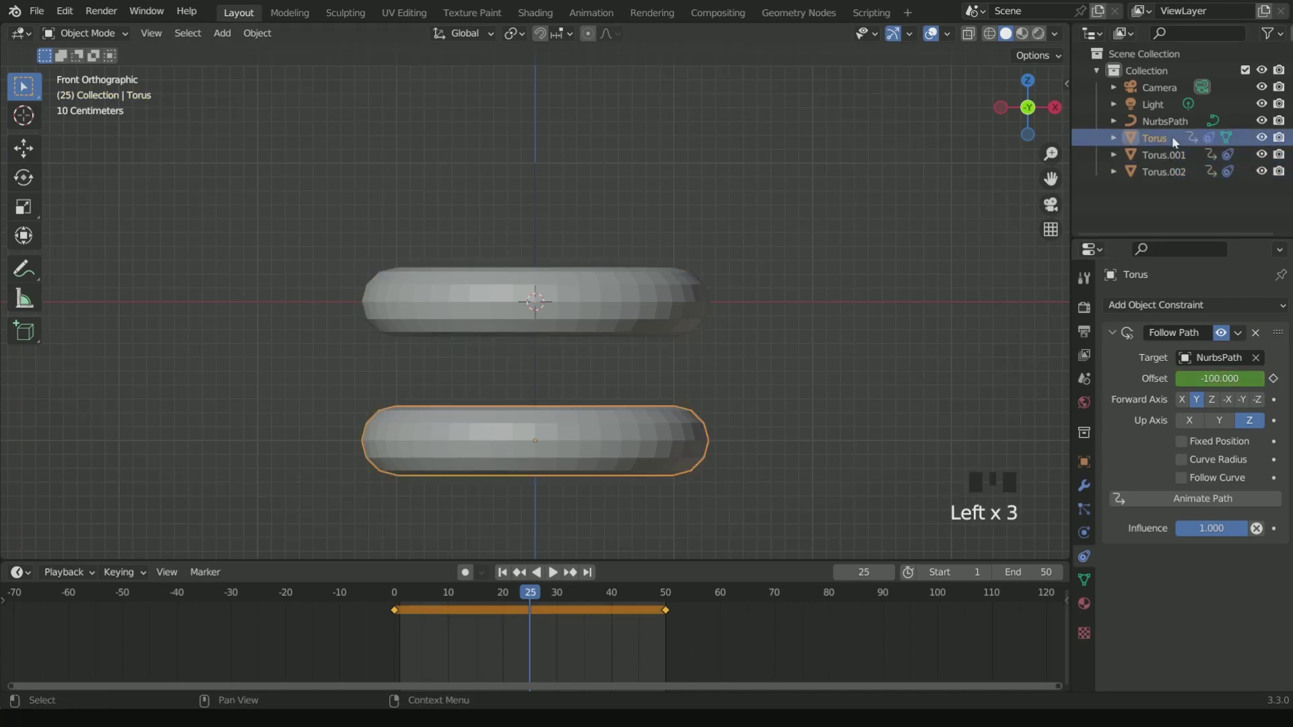
pyautogui.click(1219, 379)
pyautogui.write('0')
pyautogui.press('Return')
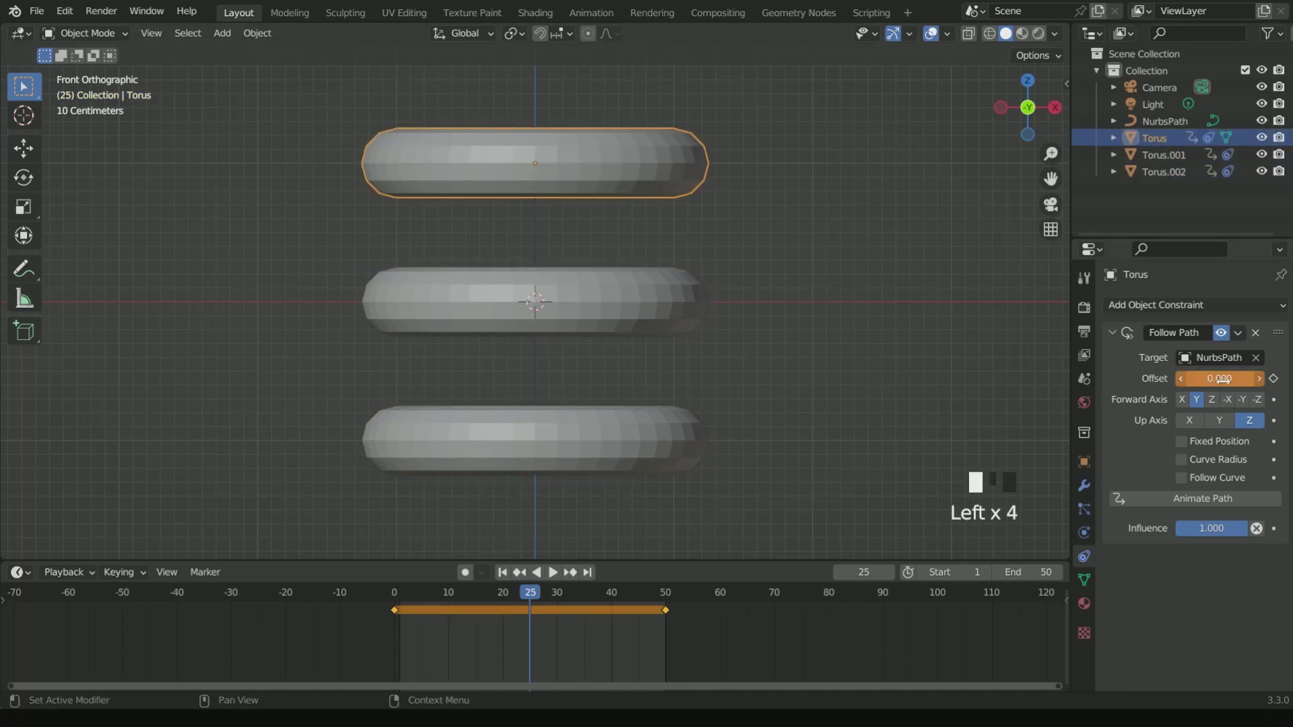
pyautogui.click(1273, 378)
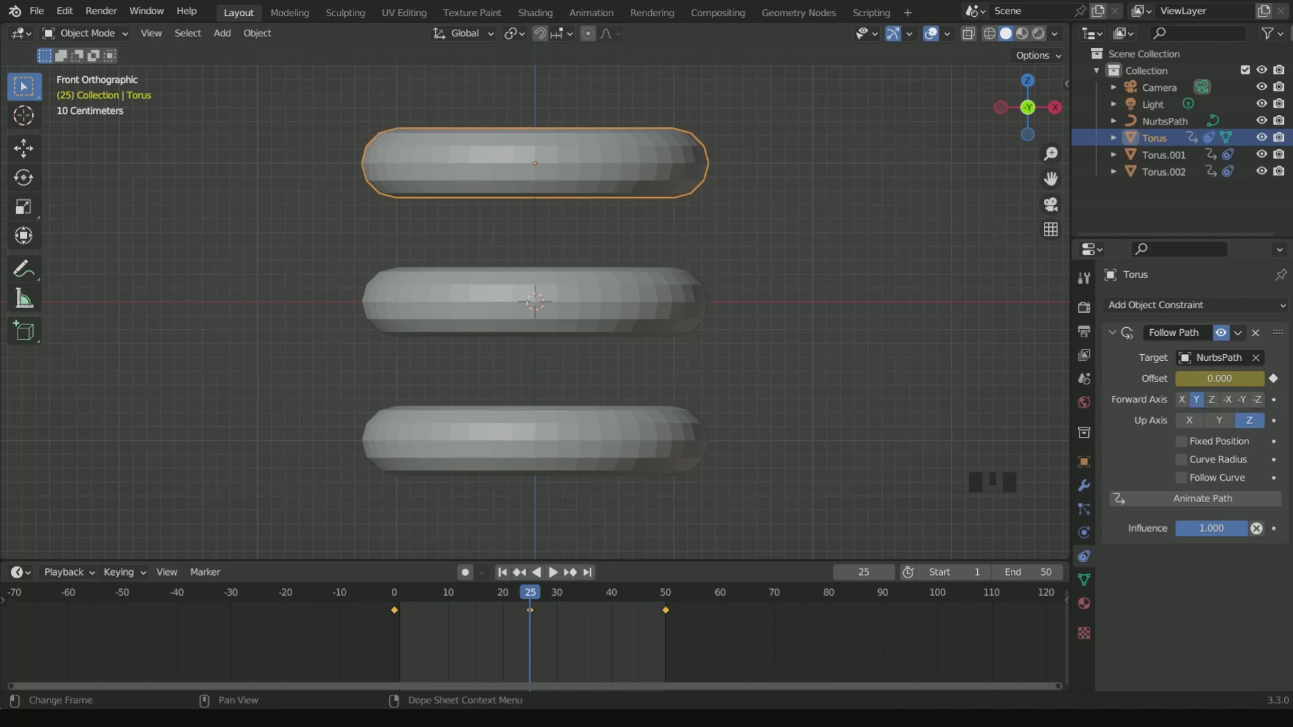
# At frame 12, set the Follow Path offset of the middle torus, Torus.001, to -100 and keyframe it
pyautogui.click(570, 296)
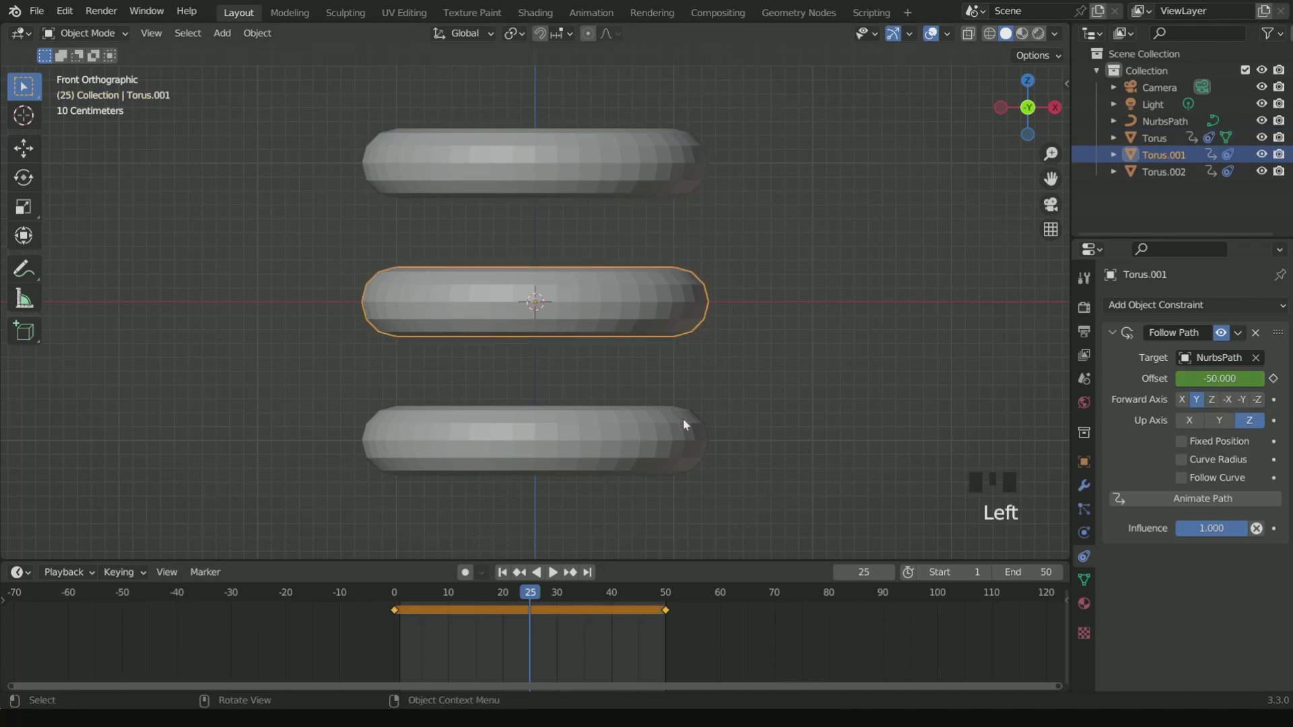
pyautogui.click(461, 598)
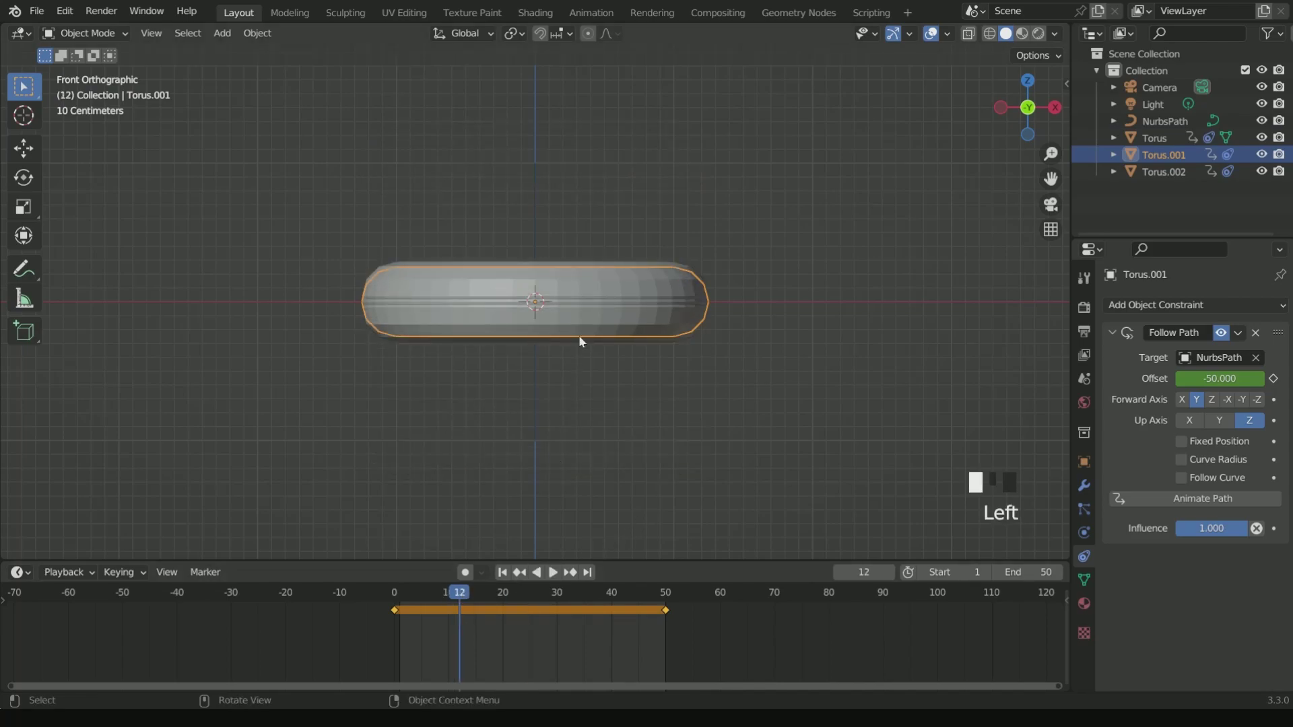
pyautogui.moveTo(1226, 378)
pyautogui.mouseDown()
pyautogui.moveTo(1195, 378)
pyautogui.moveTo(1227, 380)
pyautogui.mouseUp()
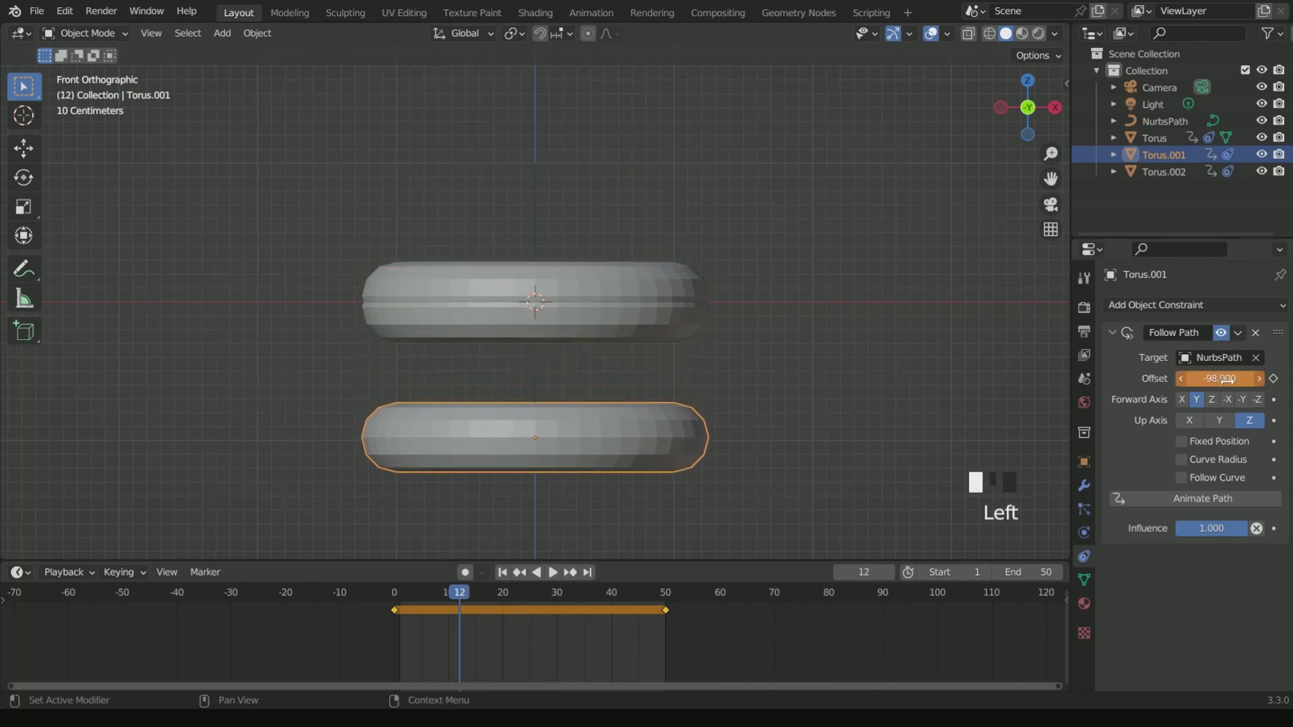
pyautogui.click(1227, 380)
pyautogui.write('100')
pyautogui.press('Return')
pyautogui.click(1227, 381)
pyautogui.write('-100')
pyautogui.press('Return')
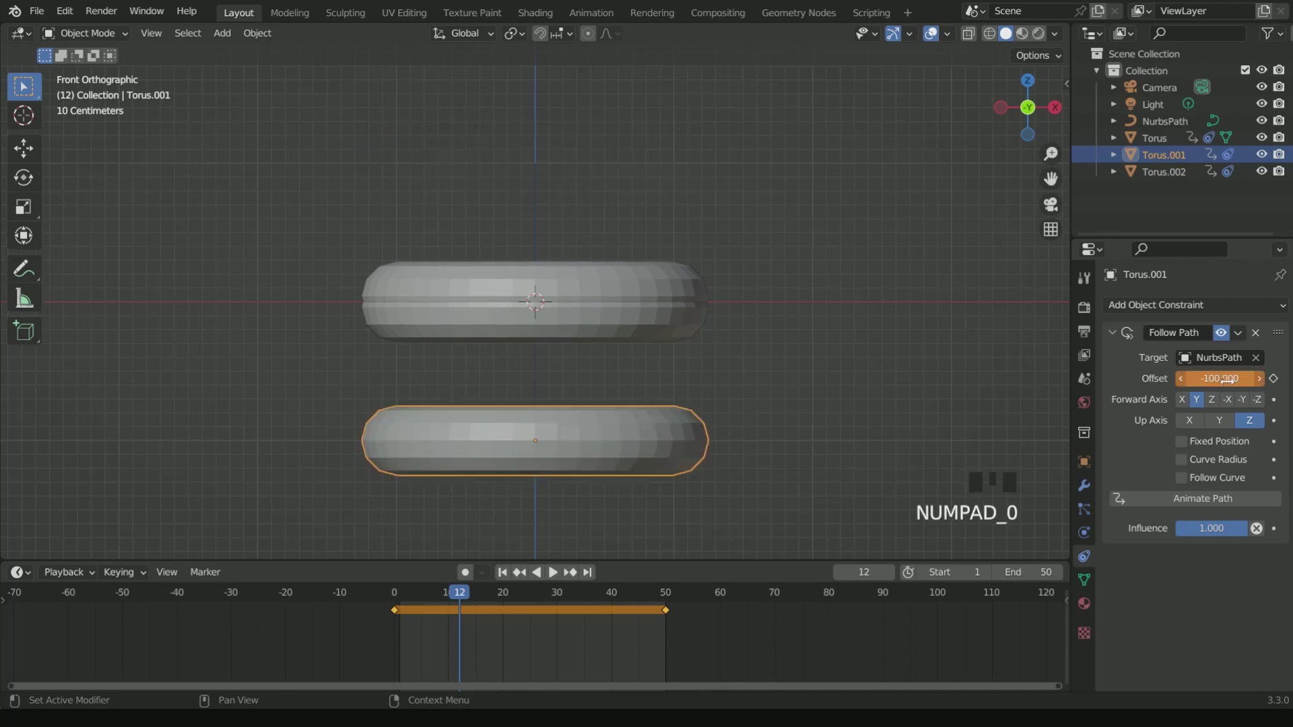
pyautogui.click(1273, 378)
# At frame 30, set the Follow Path offset of Torus.001 to 0 and keyframe it
pyautogui.click(555, 593)
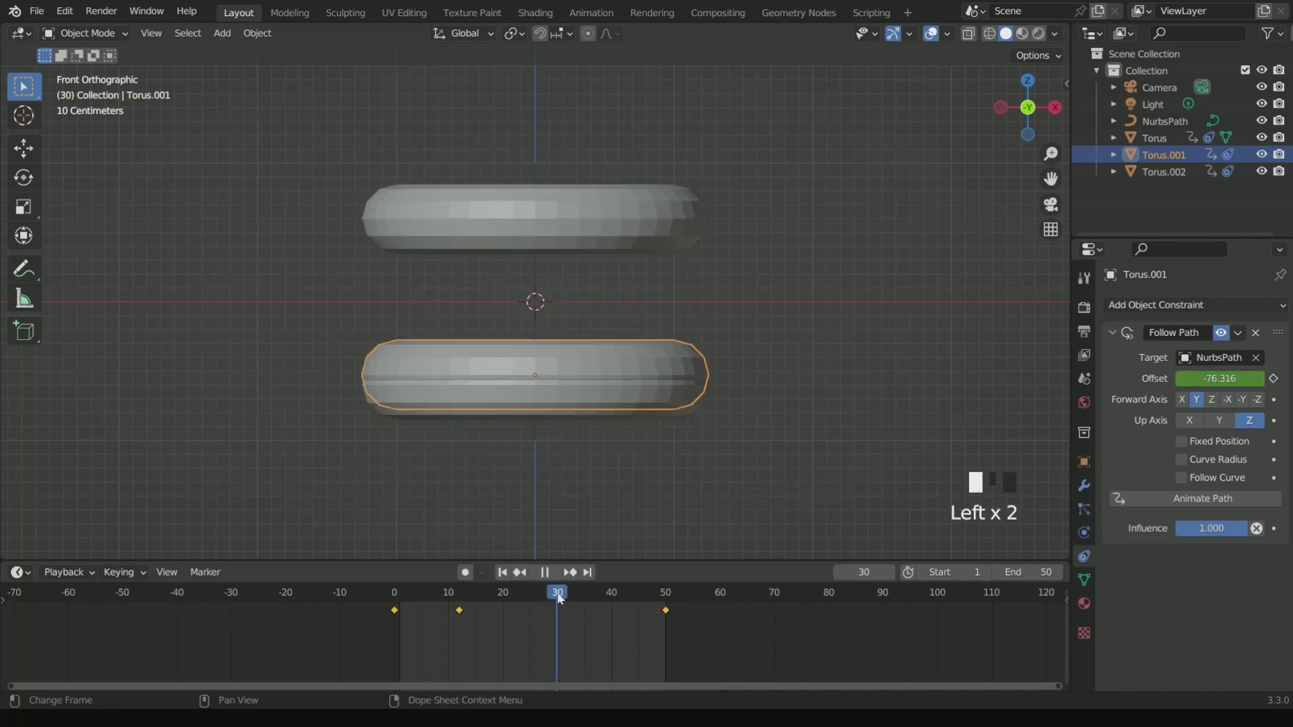
pyautogui.click(1220, 378)
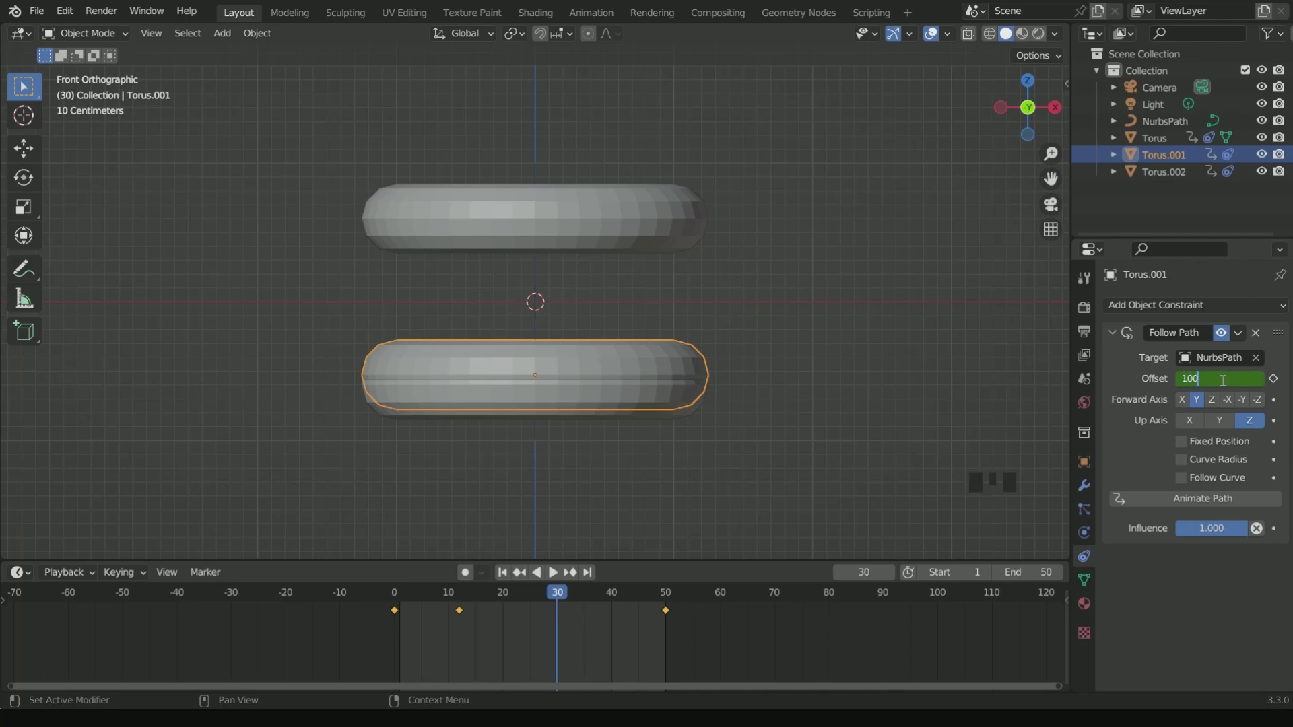
pyautogui.write('100')
pyautogui.press('BackSpace')
pyautogui.press('BackSpace')
pyautogui.press('Return')
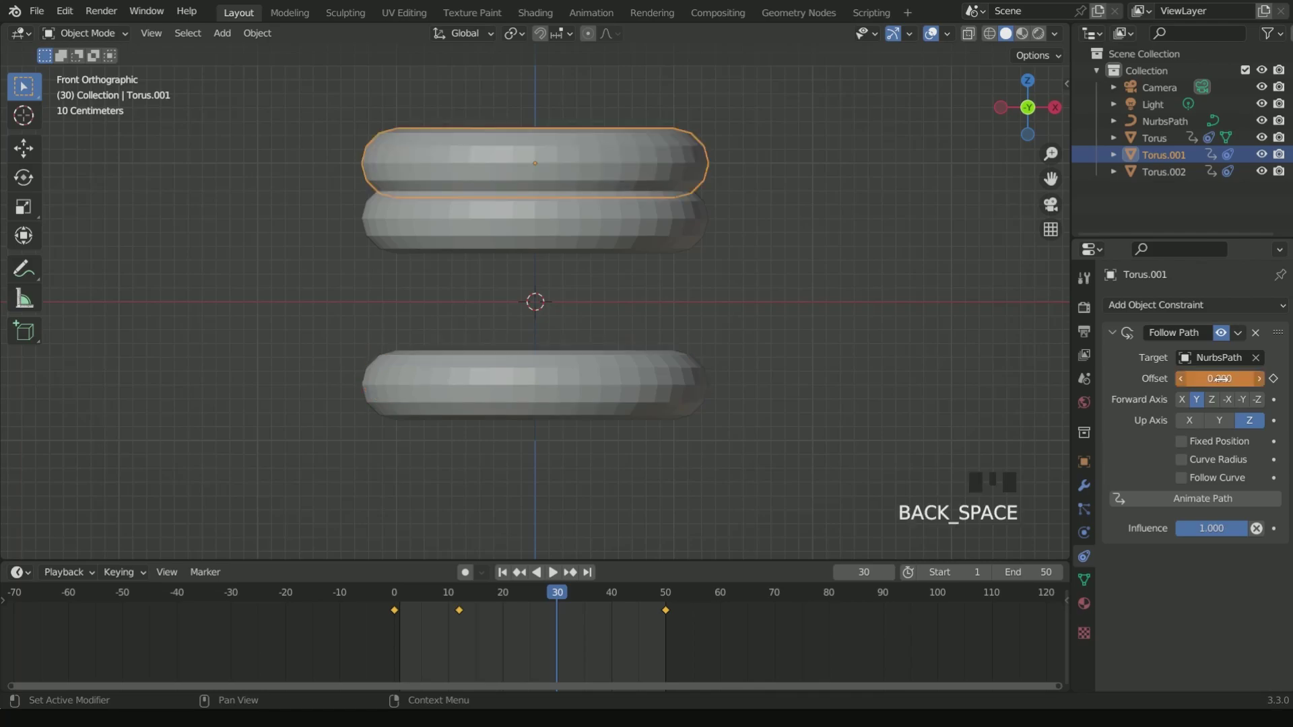
pyautogui.click(1273, 379)
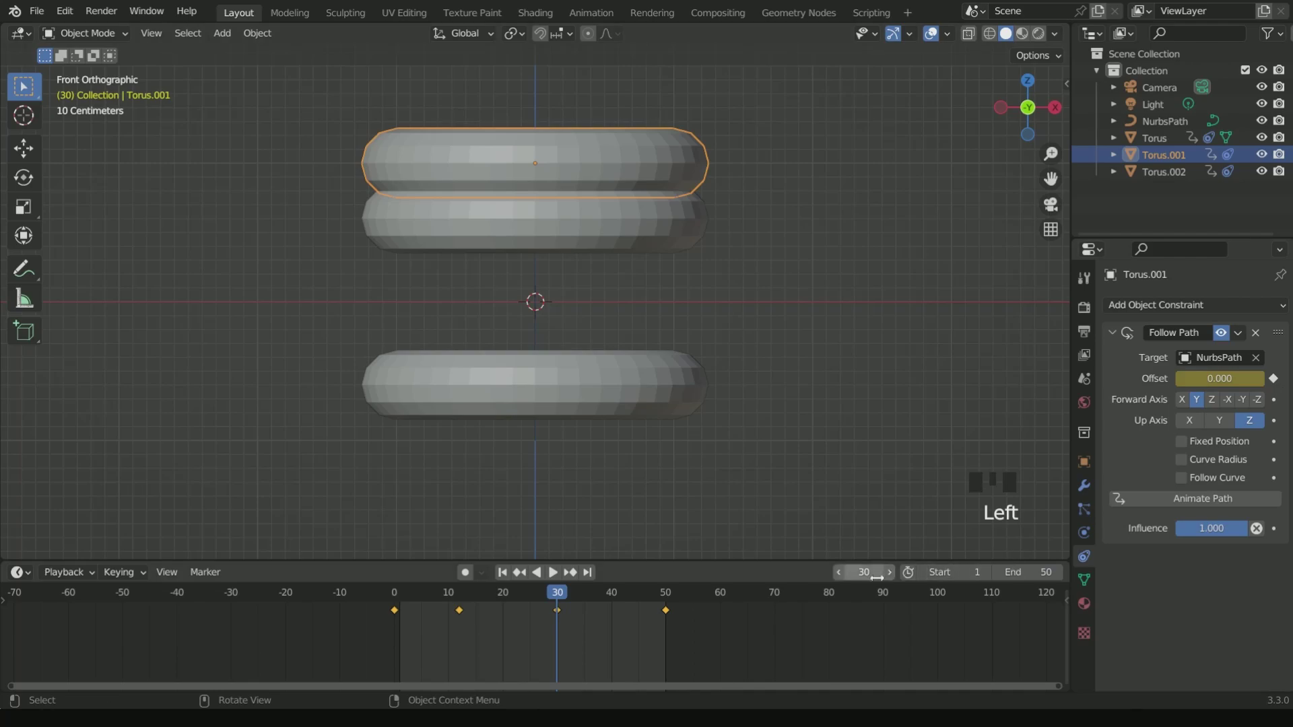
# Play the torus animation from the first frame, check the motion in perspective view, and stop playback
pyautogui.click(501, 571)
pyautogui.press('space')
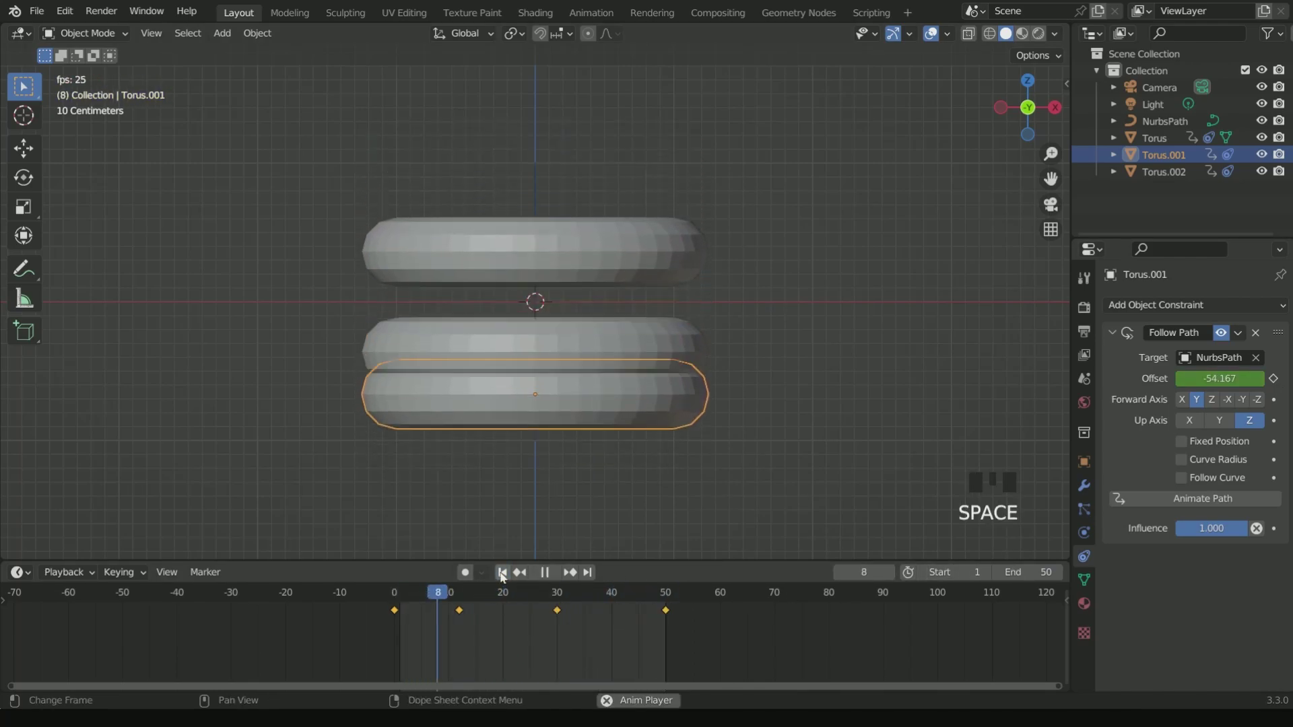
pyautogui.moveTo(600, 338); pyautogui.dragTo(652, 389, button='middle')
pyautogui.press('space')
pyautogui.scroll(-1, 624, 390)
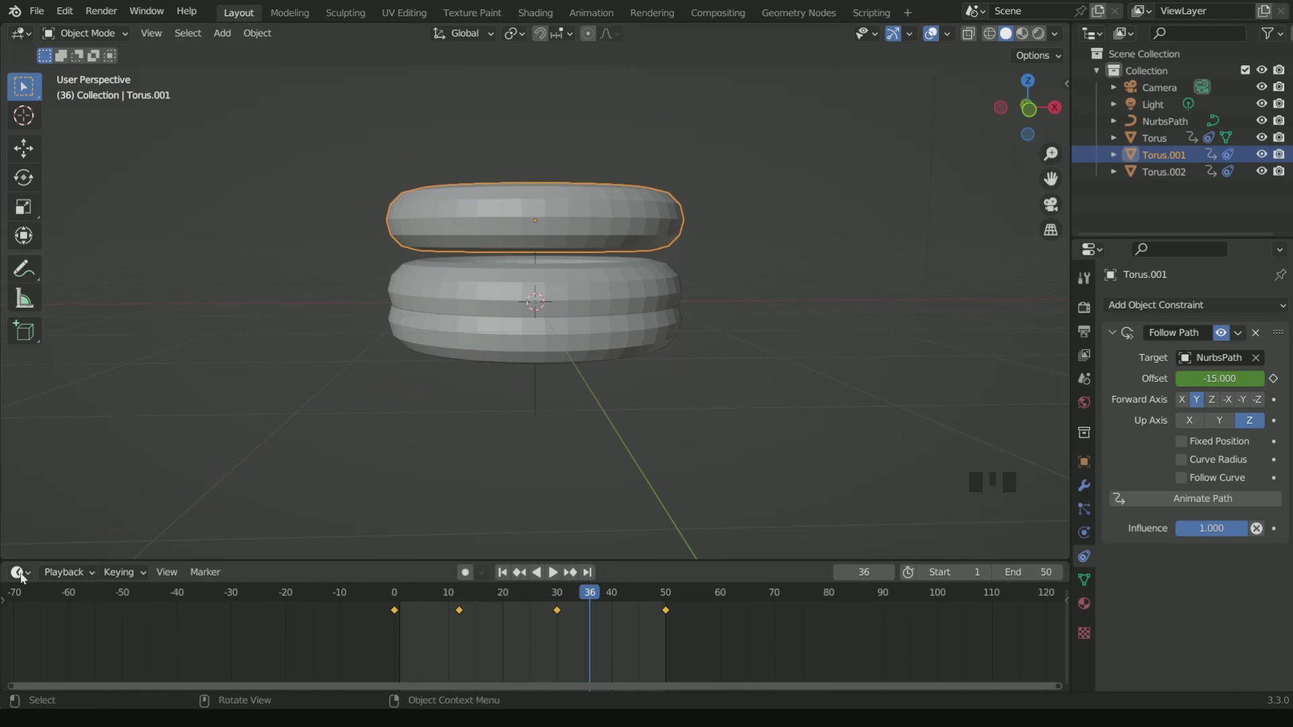
# Change the timeline to the Graph Editor, enlarge its area, and enable Normalize for the curves
pyautogui.click(20, 572)
pyautogui.click(239, 446)
pyautogui.moveTo(556, 562); pyautogui.dragTo(556, 530)
pyautogui.click(281, 539)
pyautogui.scroll(-3, 482, 637)
pyautogui.click(54, 540)
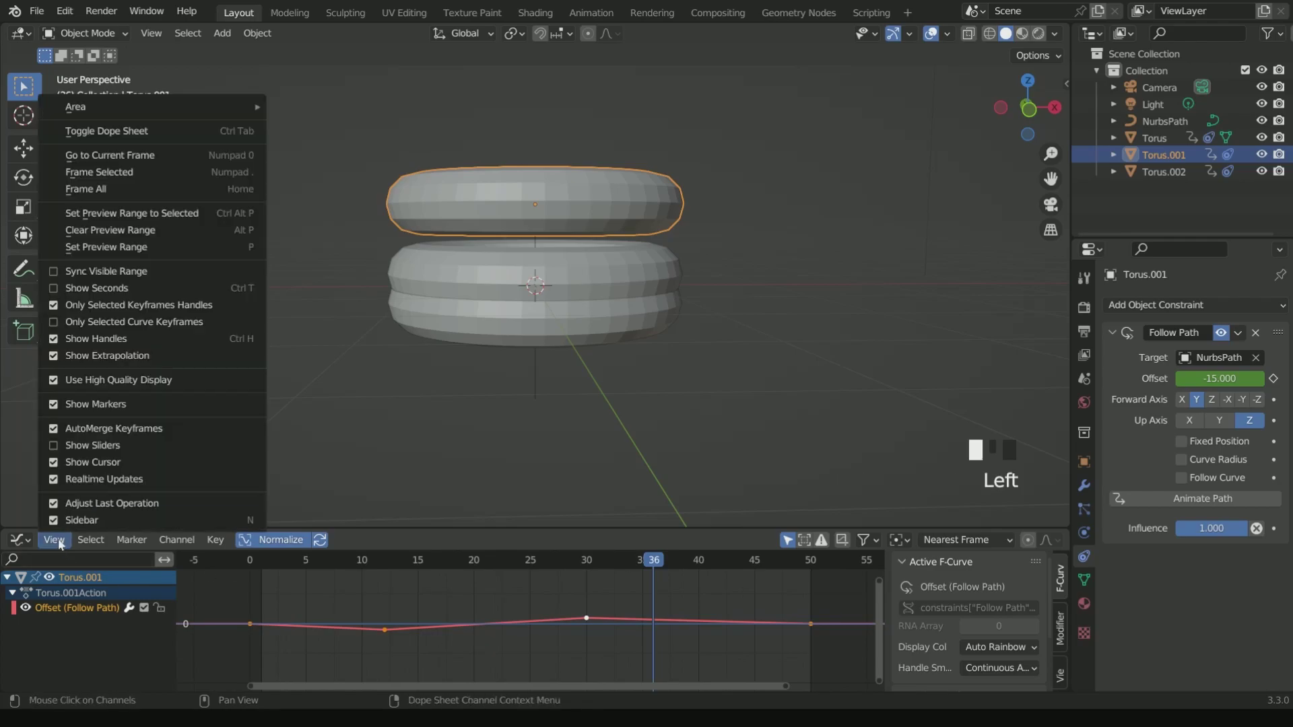
# Set the interpolation of Torus.001's Follow Path offset keyframes to Bezier
pyautogui.rightClick(474, 599)
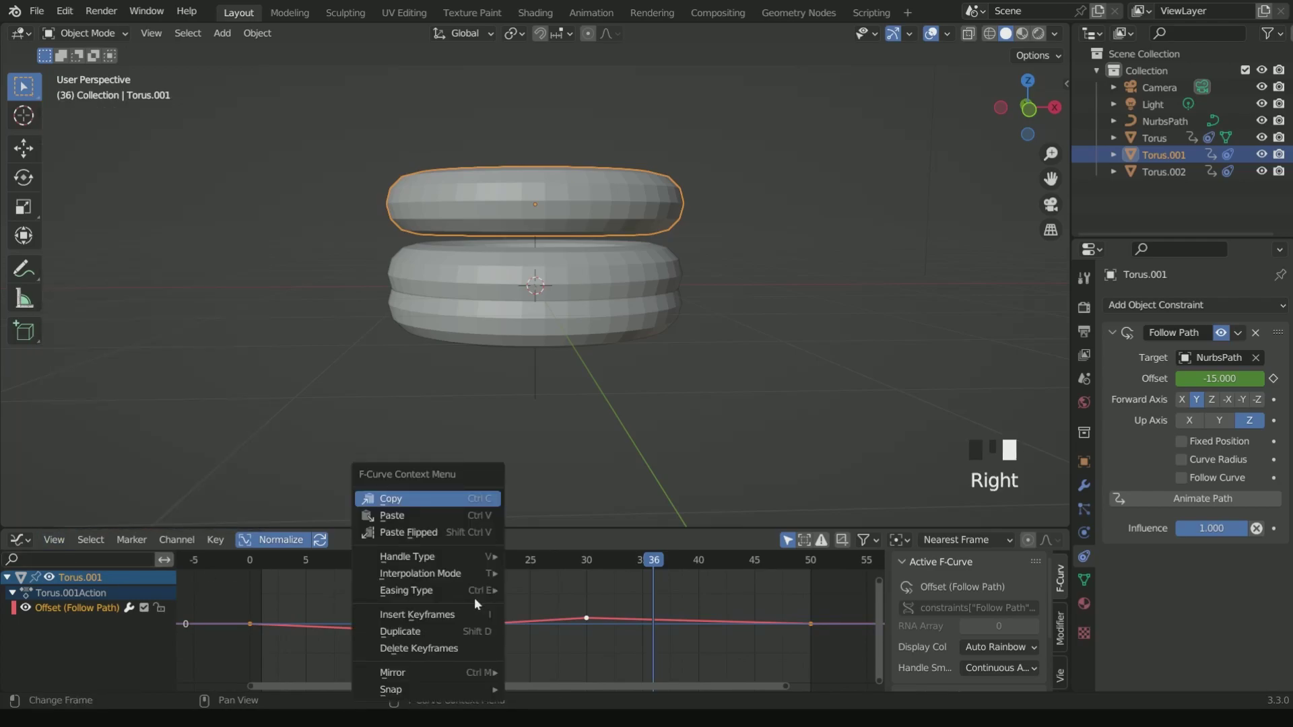
pyautogui.moveTo(447, 574)
pyautogui.click(551, 498)
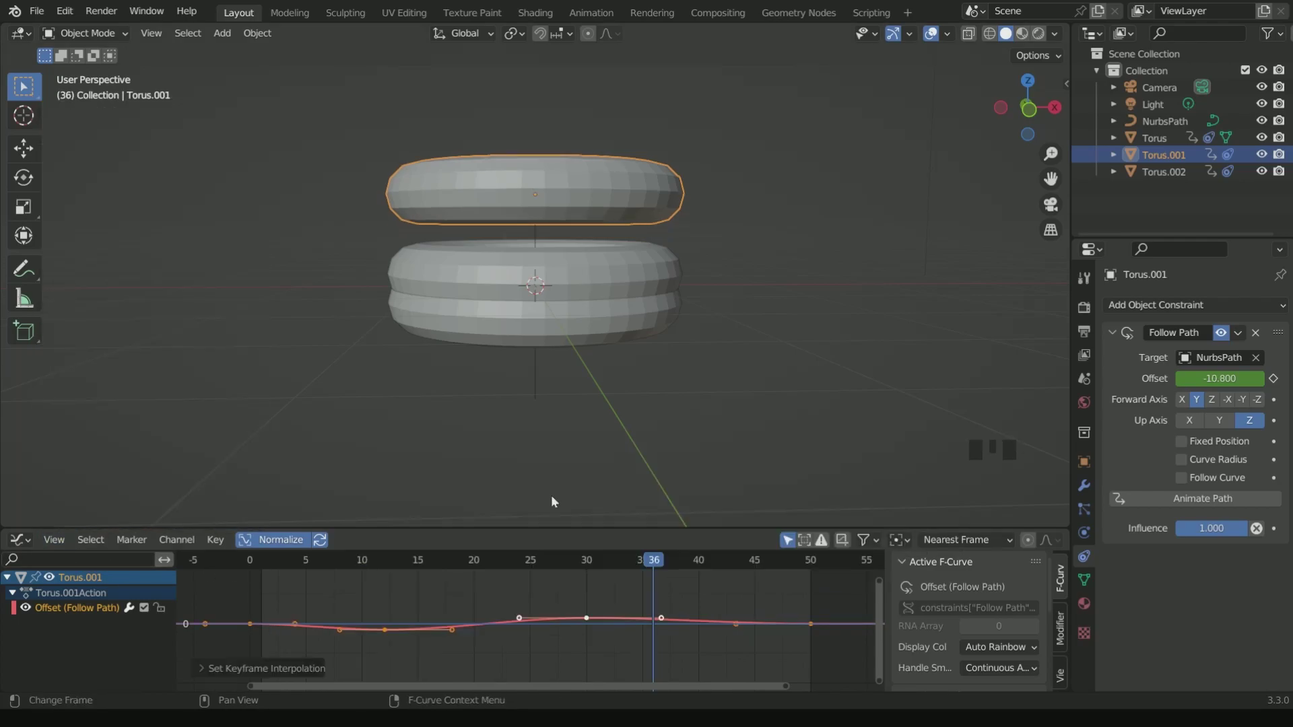
# Set the interpolation of the original Torus's Follow Path offset keyframes to Bezier
pyautogui.click(596, 257)
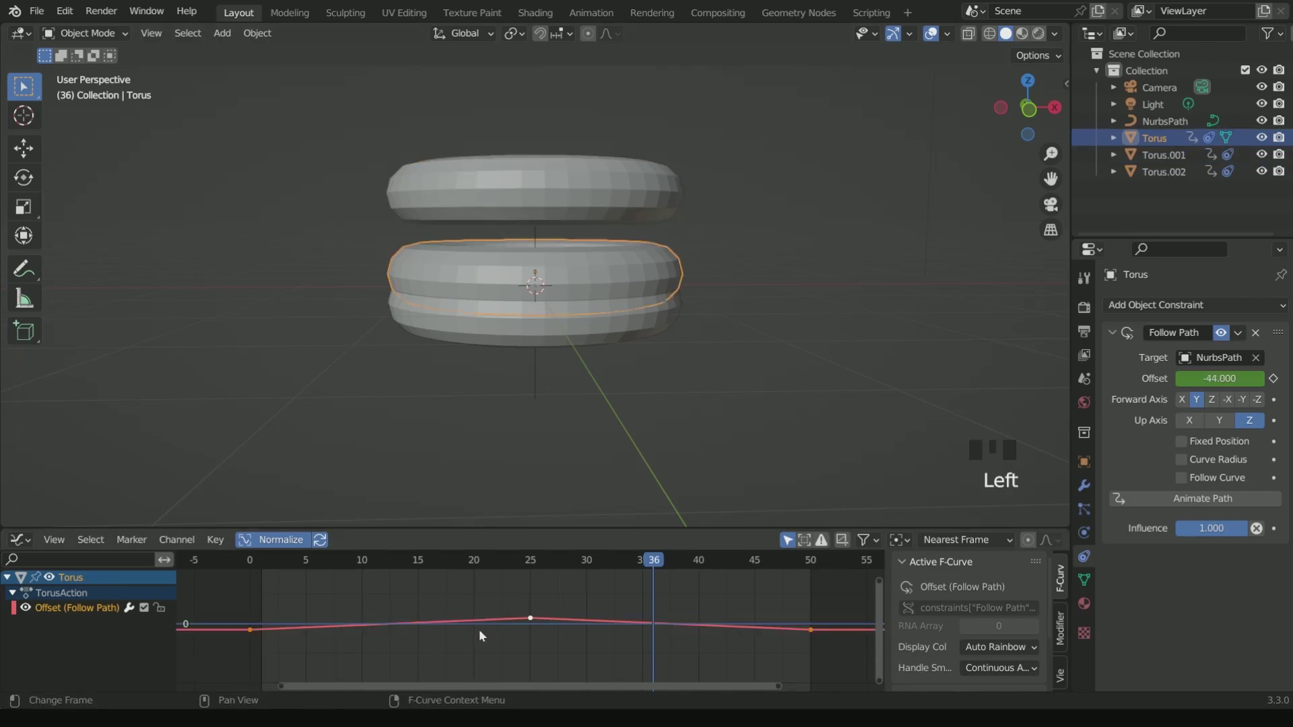
pyautogui.rightClick(478, 628)
pyautogui.moveTo(444, 574)
pyautogui.click(560, 503)
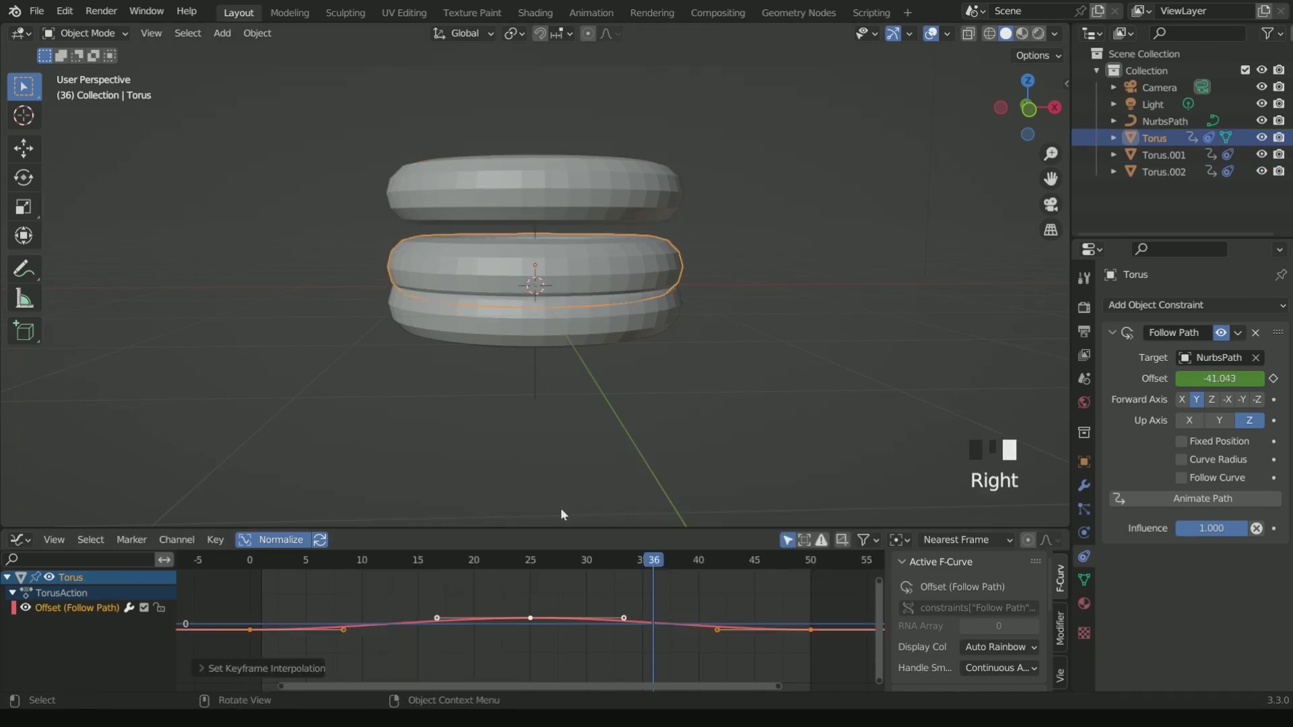
# Set the interpolation of Torus.002's Follow Path offset keyframes to Bezier
pyautogui.click(583, 320)
pyautogui.rightClick(466, 616)
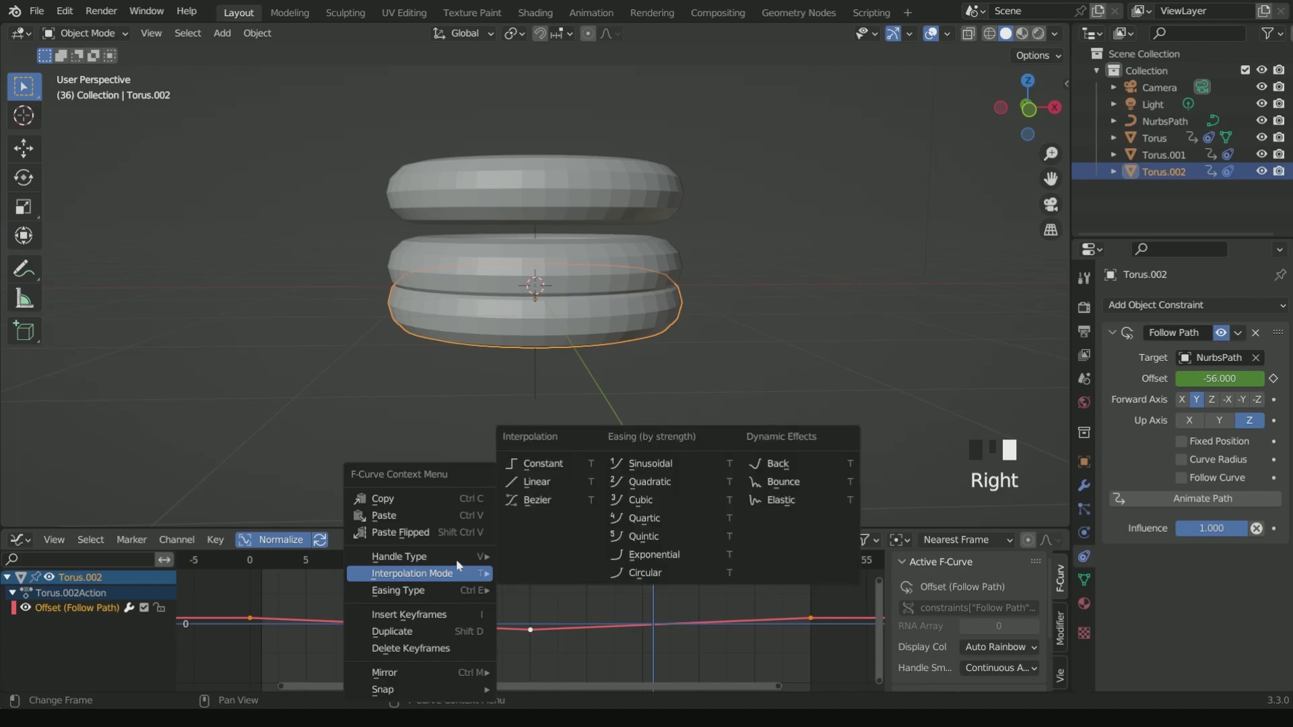
pyautogui.moveTo(443, 574)
pyautogui.click(573, 501)
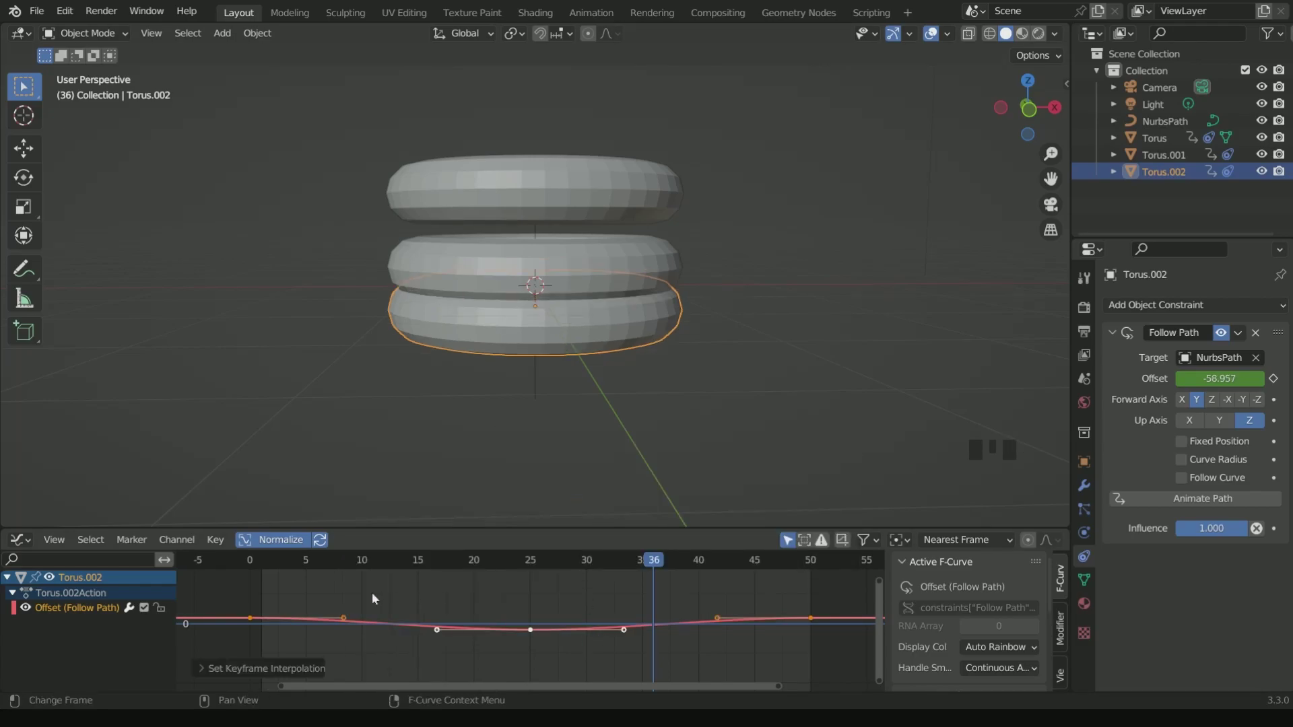
# Fit the whole offset curve in the Graph Editor and examine the curves of Torus and Torus.001
pyautogui.click(54, 539)
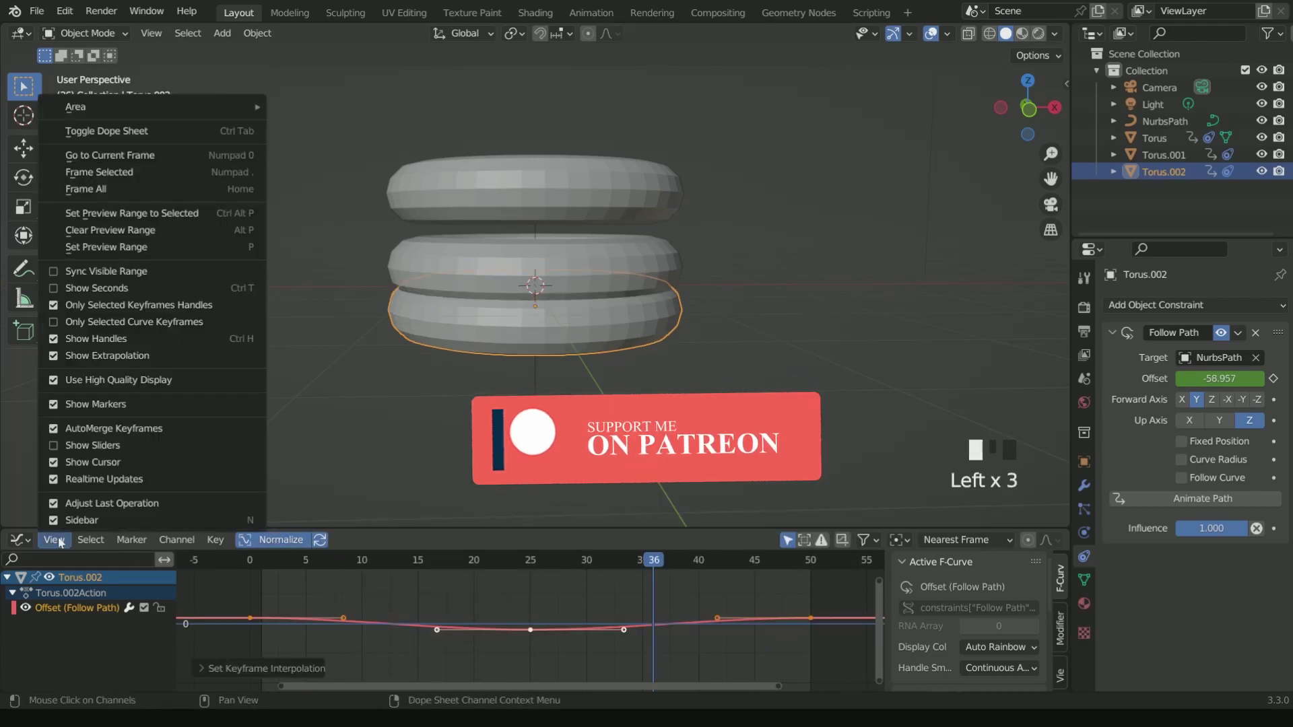
pyautogui.click(101, 188)
pyautogui.scroll(-1, 506, 622)
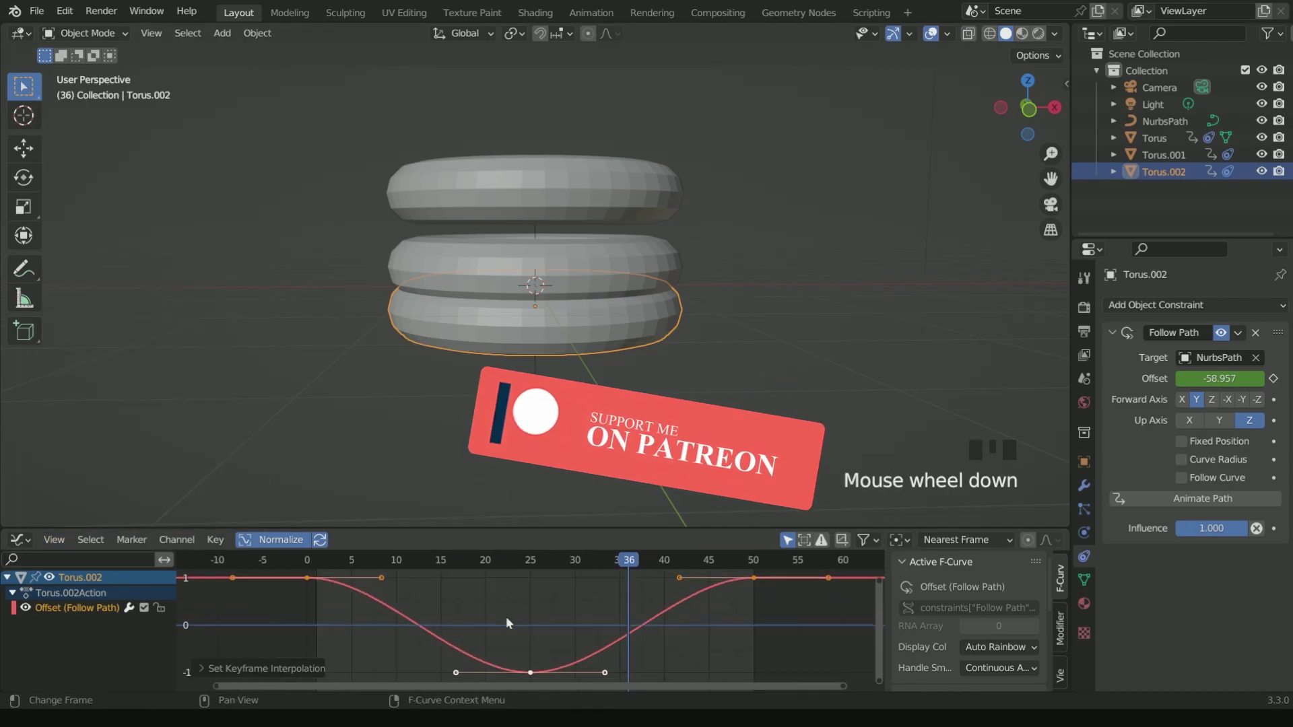
pyautogui.scroll(-3, 507, 616)
pyautogui.click(573, 249)
pyautogui.click(564, 173)
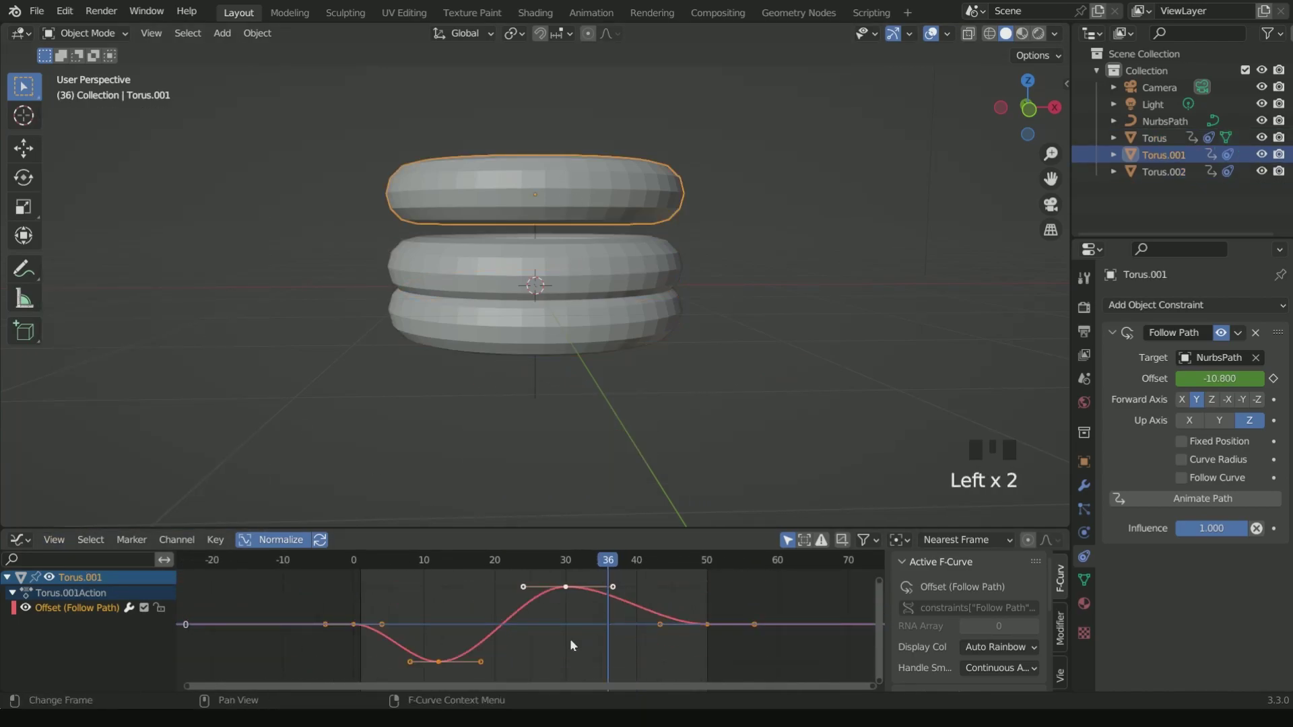
# Scale down the Bezier handles of Torus.002's offset keyframes at frames 0 and 50 so the curve's ends are less eased
pyautogui.click(357, 567)
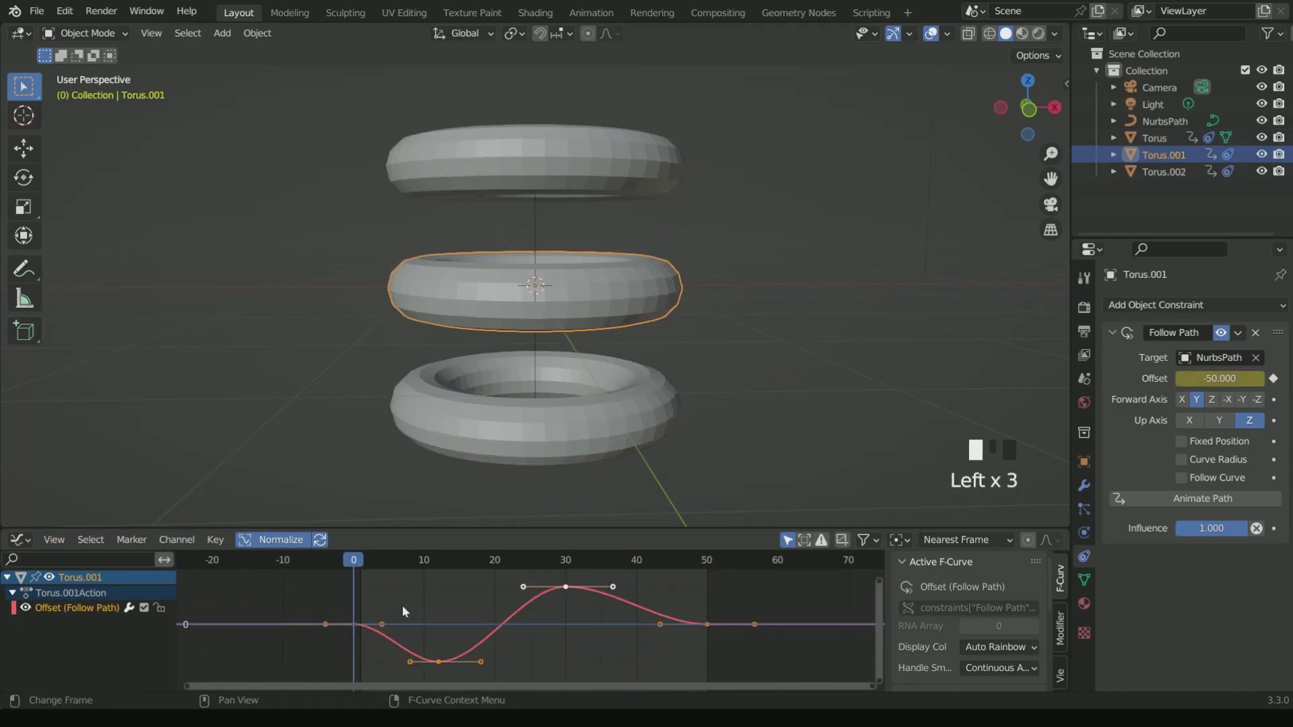
pyautogui.click(603, 146)
pyautogui.scroll(-1, 688, 637)
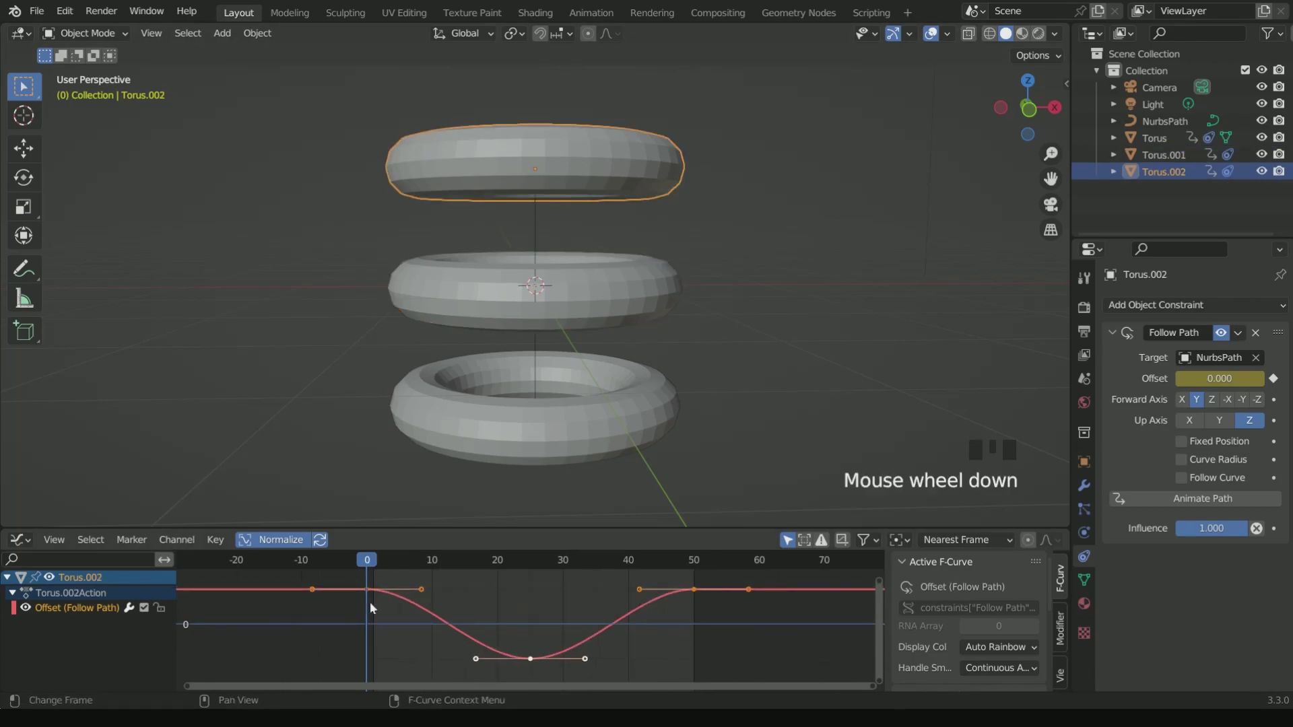
pyautogui.moveTo(357, 585); pyautogui.dragTo(377, 598)
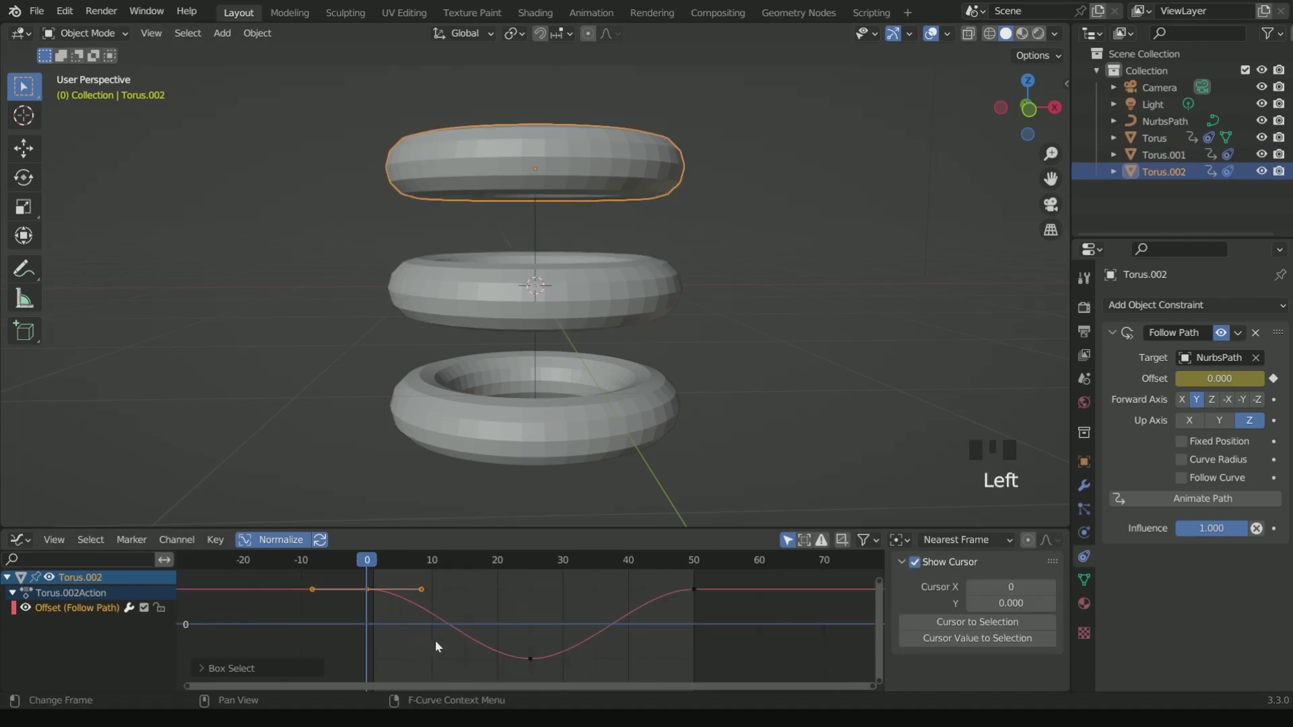
pyautogui.press('s')
pyautogui.click(376, 601)
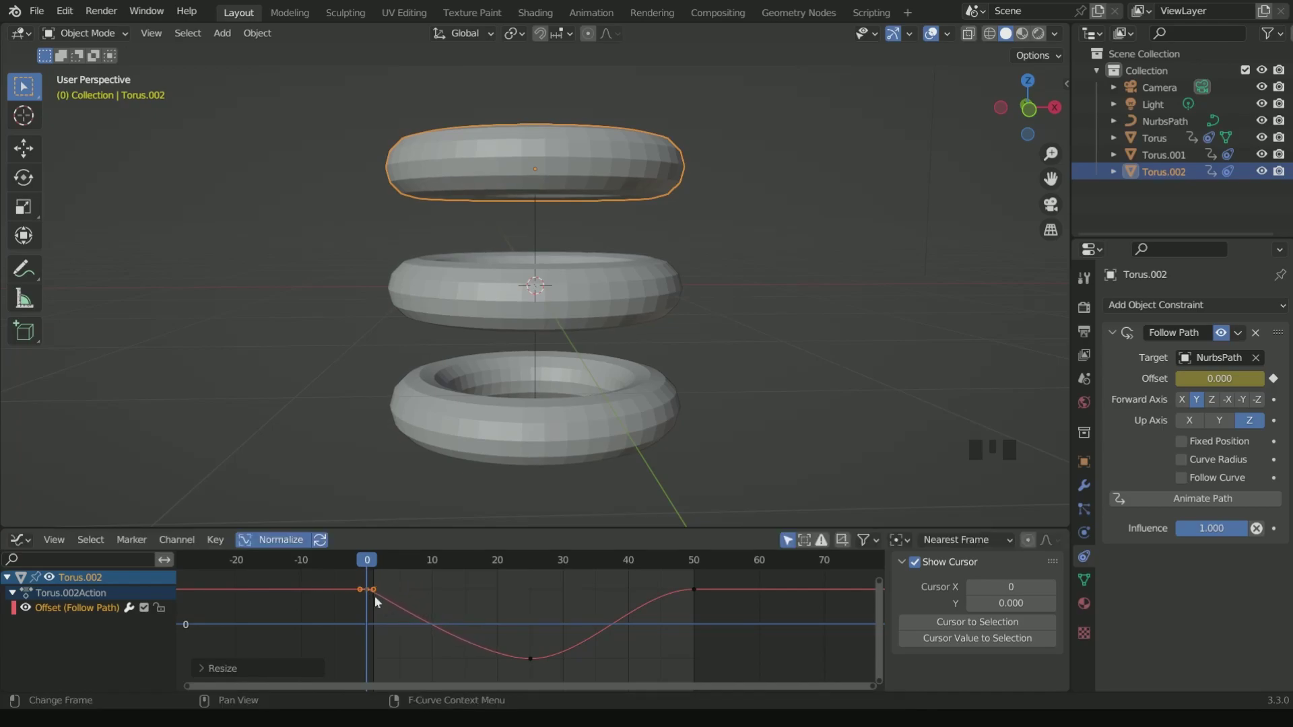
pyautogui.moveTo(681, 577); pyautogui.dragTo(700, 621)
pyautogui.press('s')
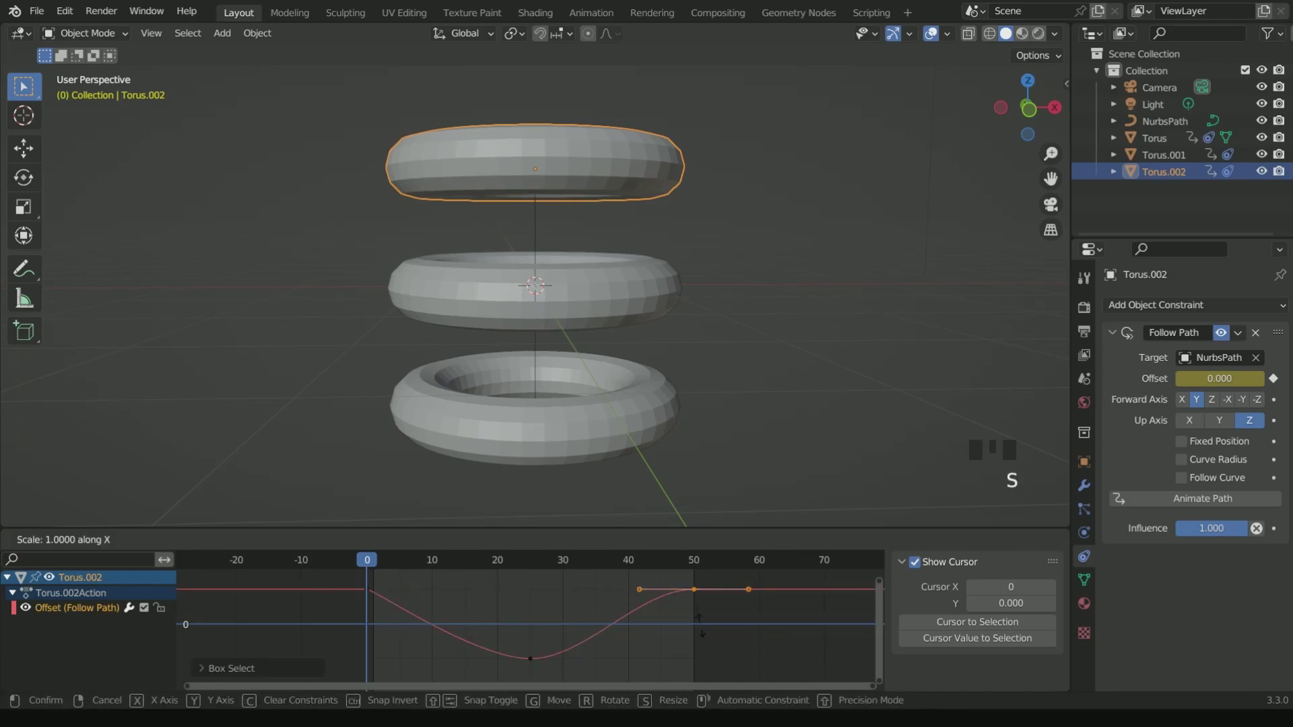
pyautogui.click(519, 638)
pyautogui.click(531, 659)
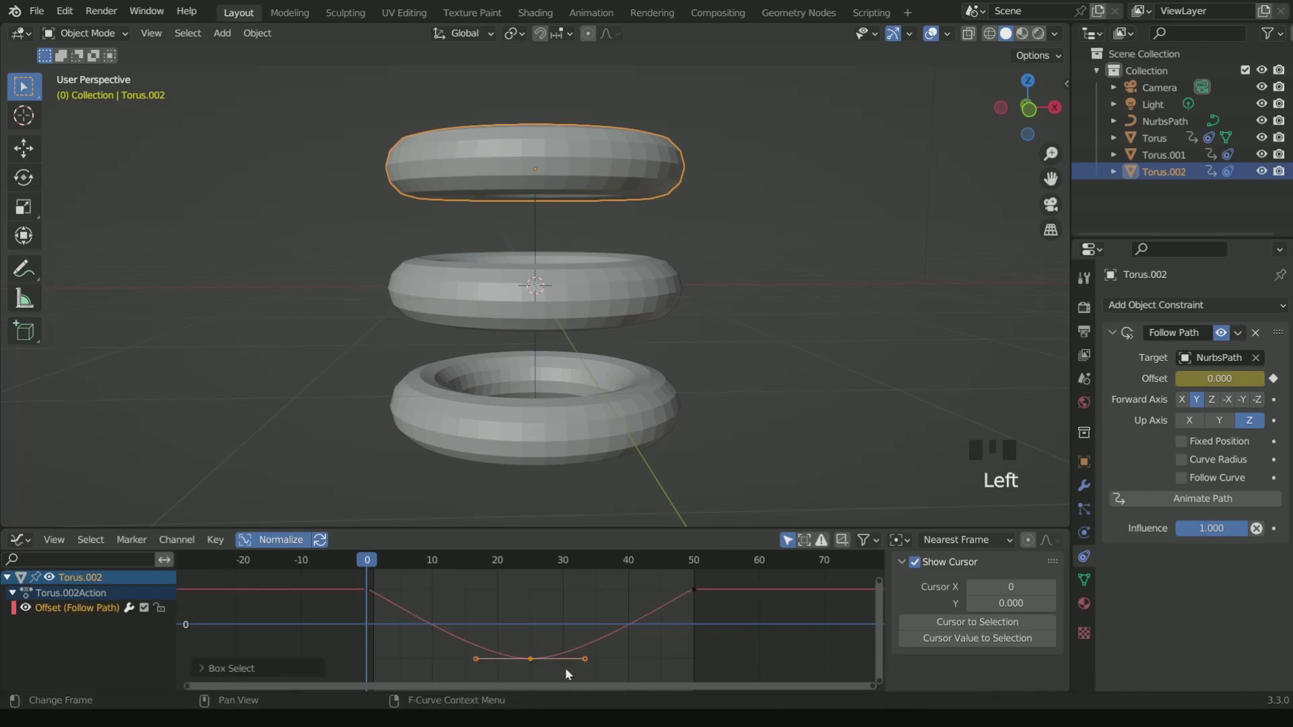
# Scale down the Bezier handles of the original Torus's offset keyframes at frames 0 and 50
pyautogui.click(579, 413)
pyautogui.click(367, 659)
pyautogui.press('s')
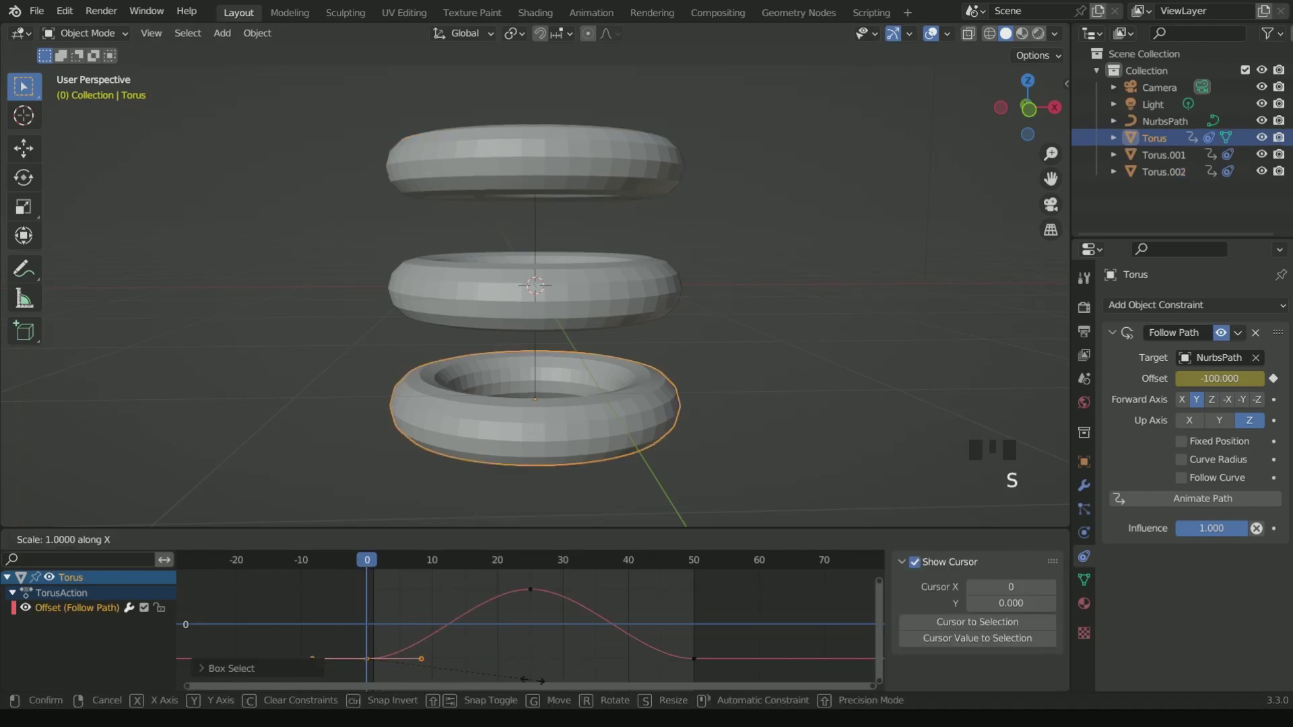
pyautogui.click(388, 663)
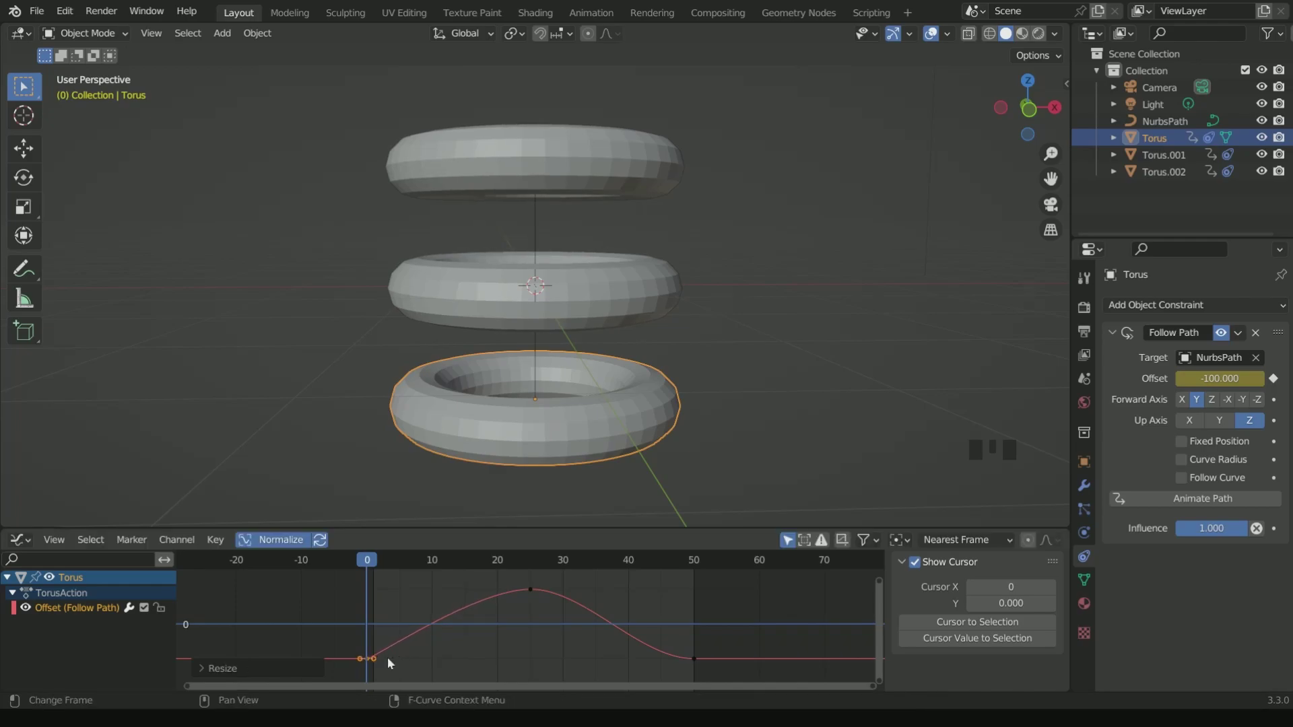
pyautogui.moveTo(683, 653); pyautogui.dragTo(703, 665)
pyautogui.press('s')
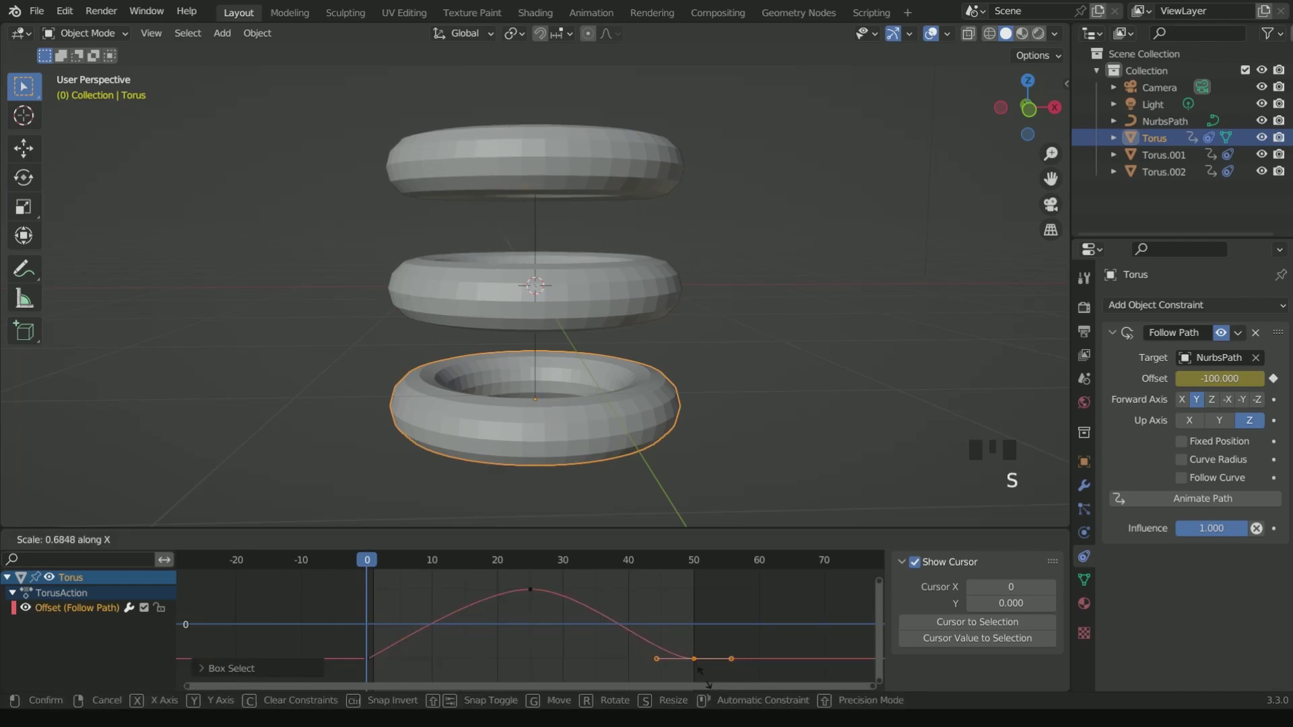
pyautogui.click(693, 663)
# Scale down the Bezier handles of Torus.001's offset keyframes at frames 0 and 50
pyautogui.click(587, 283)
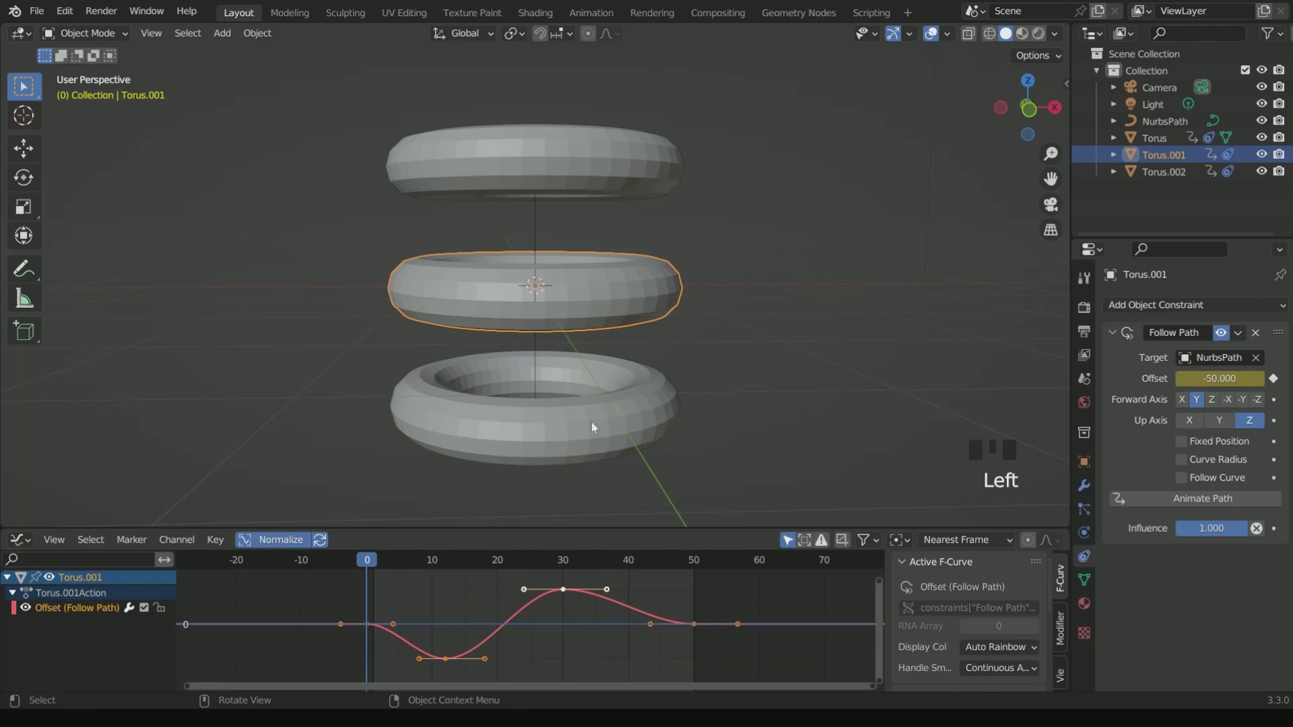
pyautogui.moveTo(357, 610); pyautogui.dragTo(393, 644)
pyautogui.press('s')
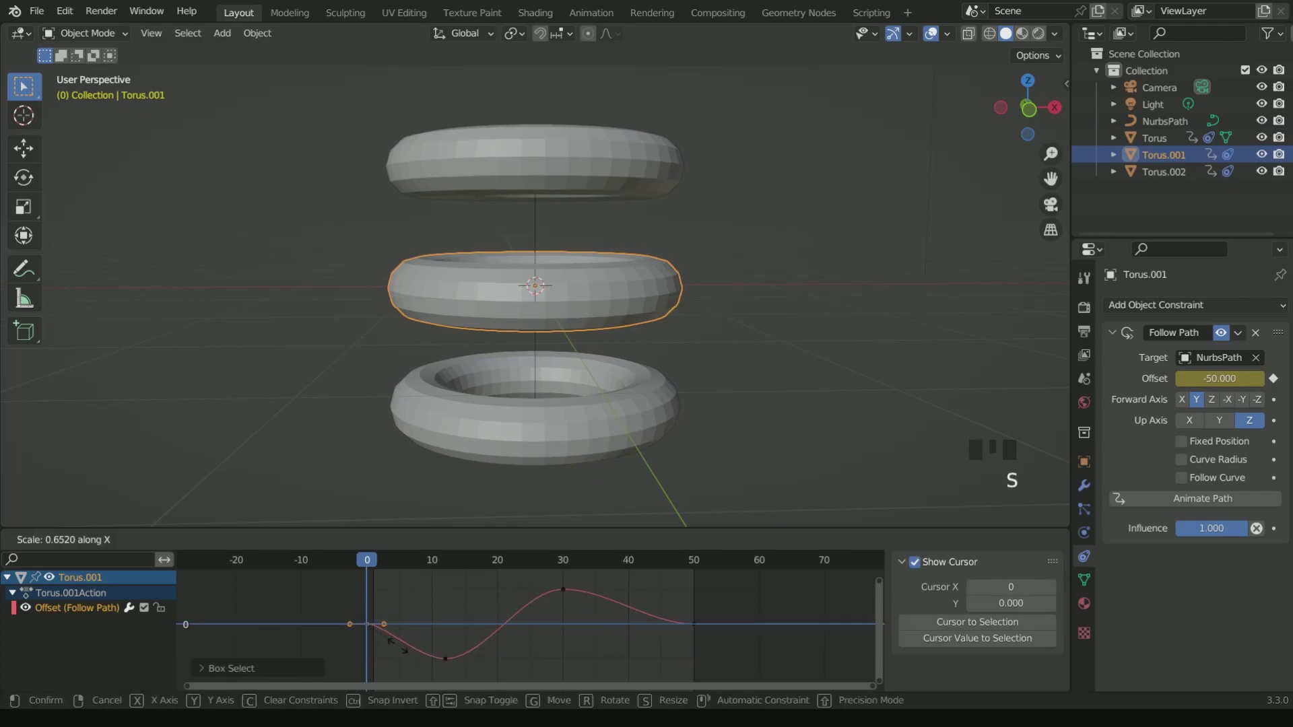
pyautogui.click(381, 640)
pyautogui.moveTo(681, 611); pyautogui.dragTo(734, 661)
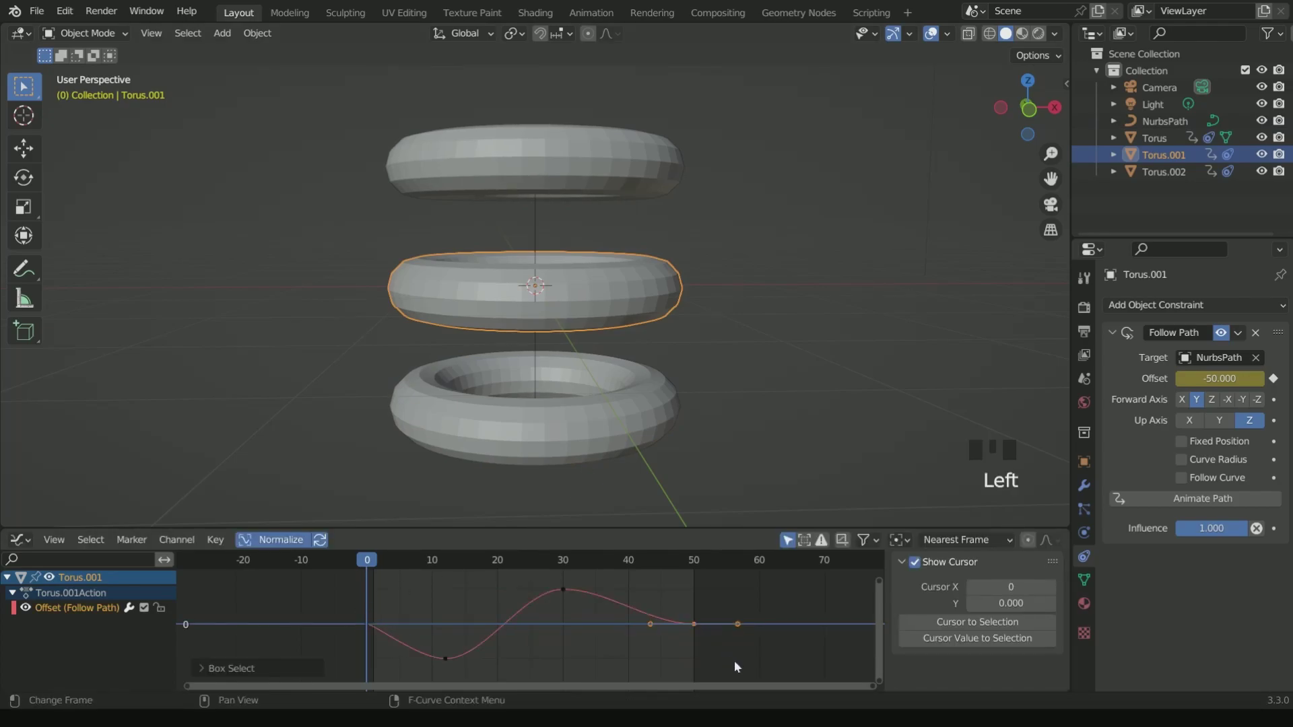
pyautogui.press('s')
pyautogui.click(701, 638)
pyautogui.click(564, 589)
pyautogui.click(444, 657)
# Play the animation to check the adjusted easing, then return to frame 0
pyautogui.press('space')
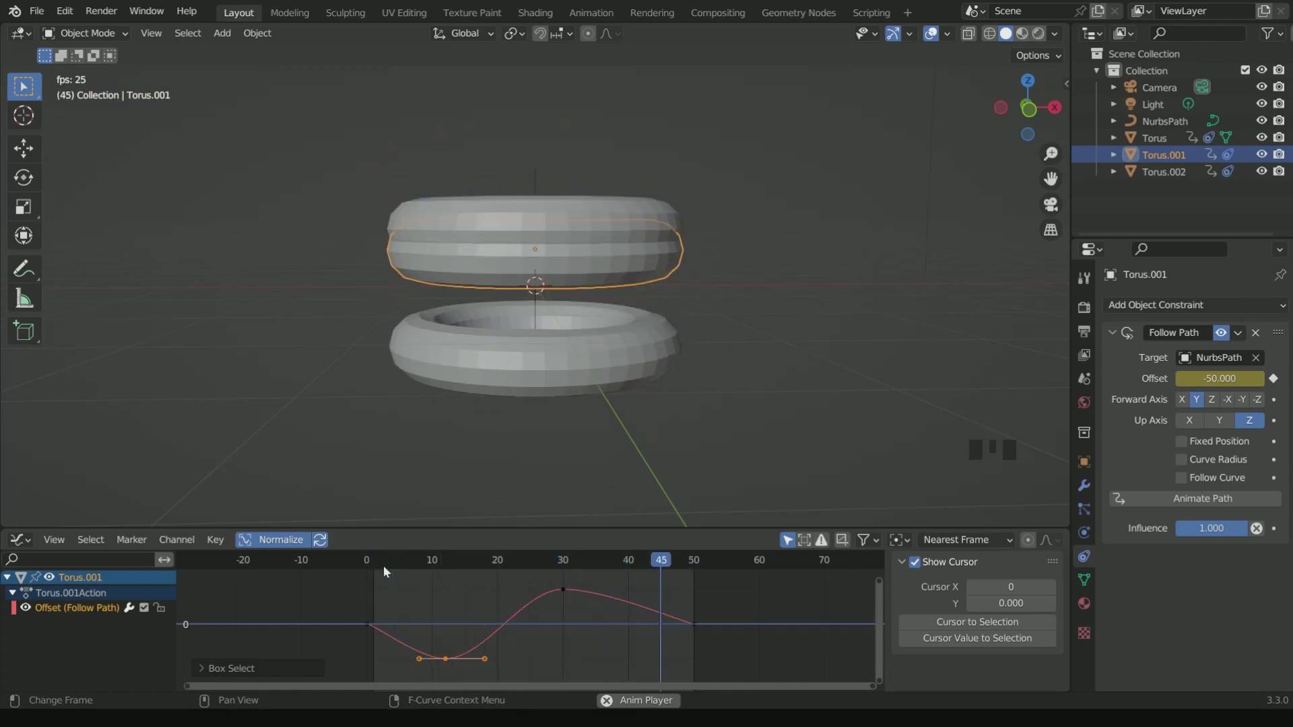
pyautogui.press('space')
pyautogui.press('space')
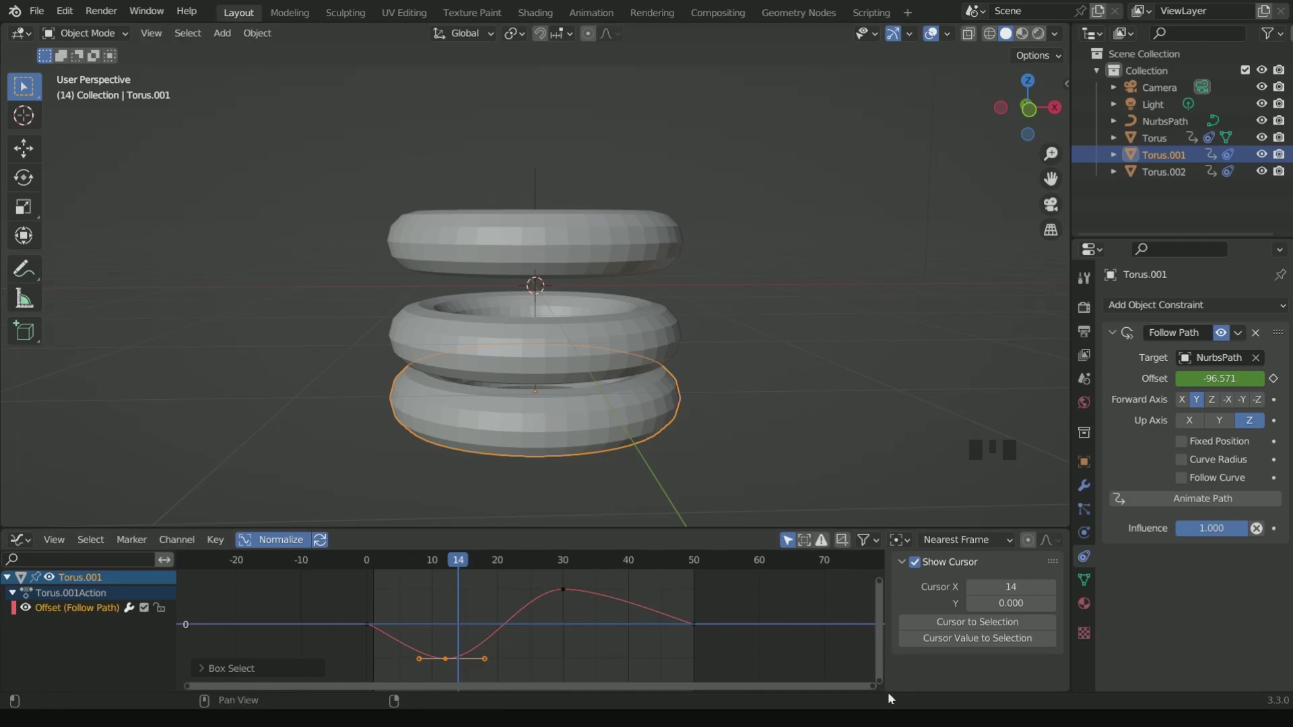
pyautogui.click(1083, 461)
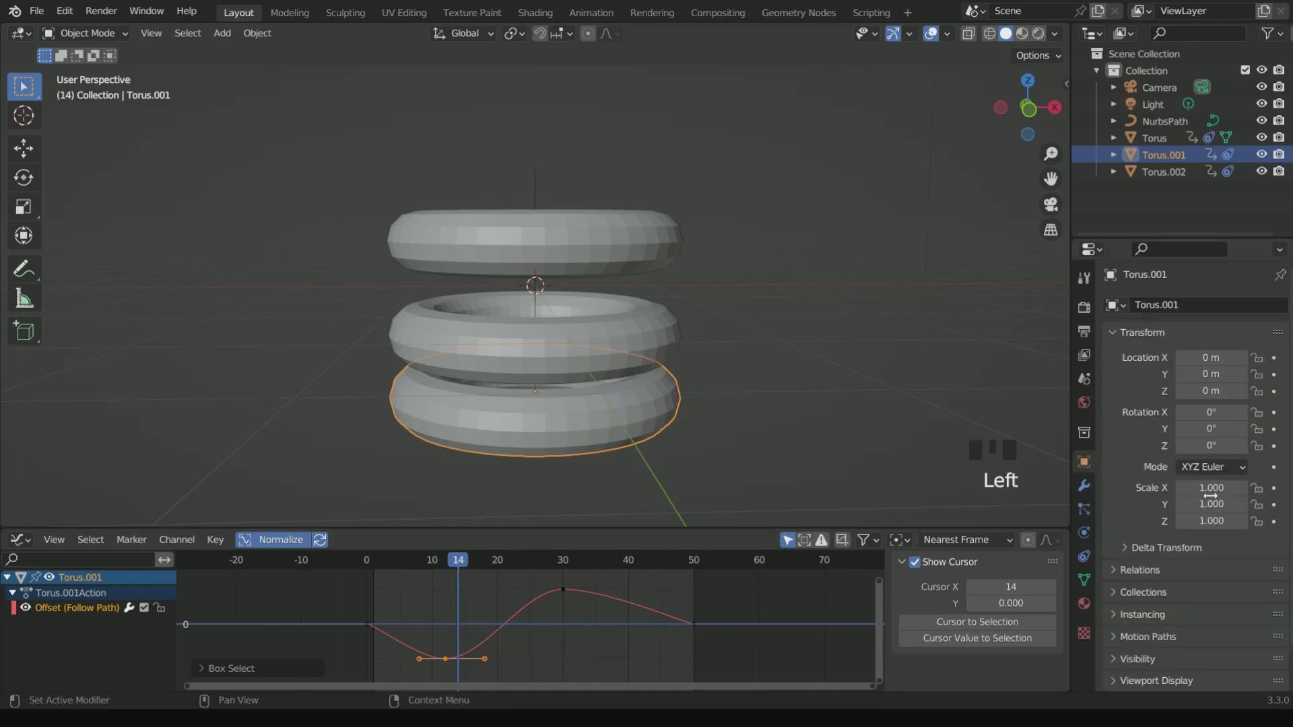
pyautogui.click(369, 564)
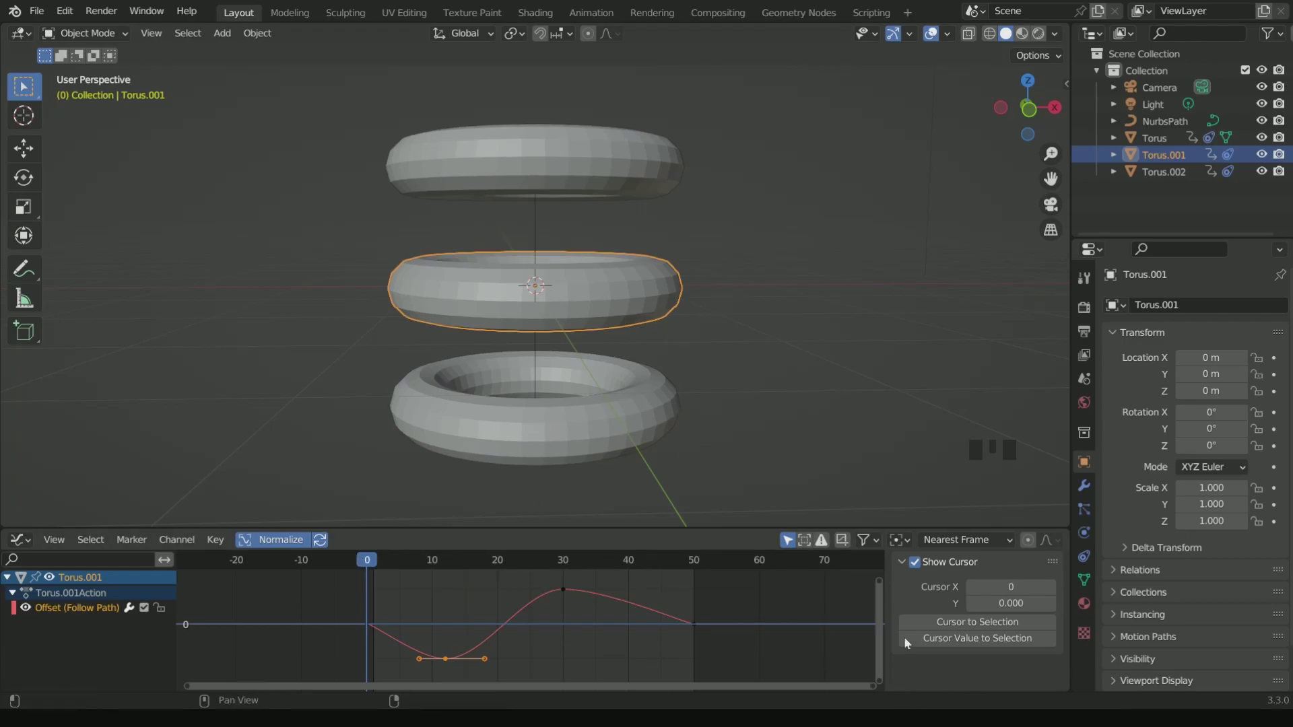
# Add a Subdivision Surface modifier with viewport level 2 to each of the three toruses
pyautogui.click(633, 176)
pyautogui.scroll(-2, 713, 431)
pyautogui.click(1083, 485)
pyautogui.click(1144, 305)
pyautogui.click(963, 609)
pyautogui.click(586, 297)
pyautogui.click(1185, 305)
pyautogui.click(962, 609)
pyautogui.click(1234, 378)
pyautogui.click(592, 377)
pyautogui.click(1144, 305)
pyautogui.click(963, 609)
# Apply smooth shading to all three toruses
pyautogui.scroll(1, 607, 403)
pyautogui.moveTo(607, 406); pyautogui.dragTo(600, 173, button='middle')
pyautogui.click(600, 171)
pyautogui.rightClick(559, 135)
pyautogui.click(641, 297)
pyautogui.rightClick(642, 295)
pyautogui.click(641, 295)
pyautogui.click(651, 447)
pyautogui.rightClick(651, 447)
pyautogui.click(632, 387)
pyautogui.click(584, 162)
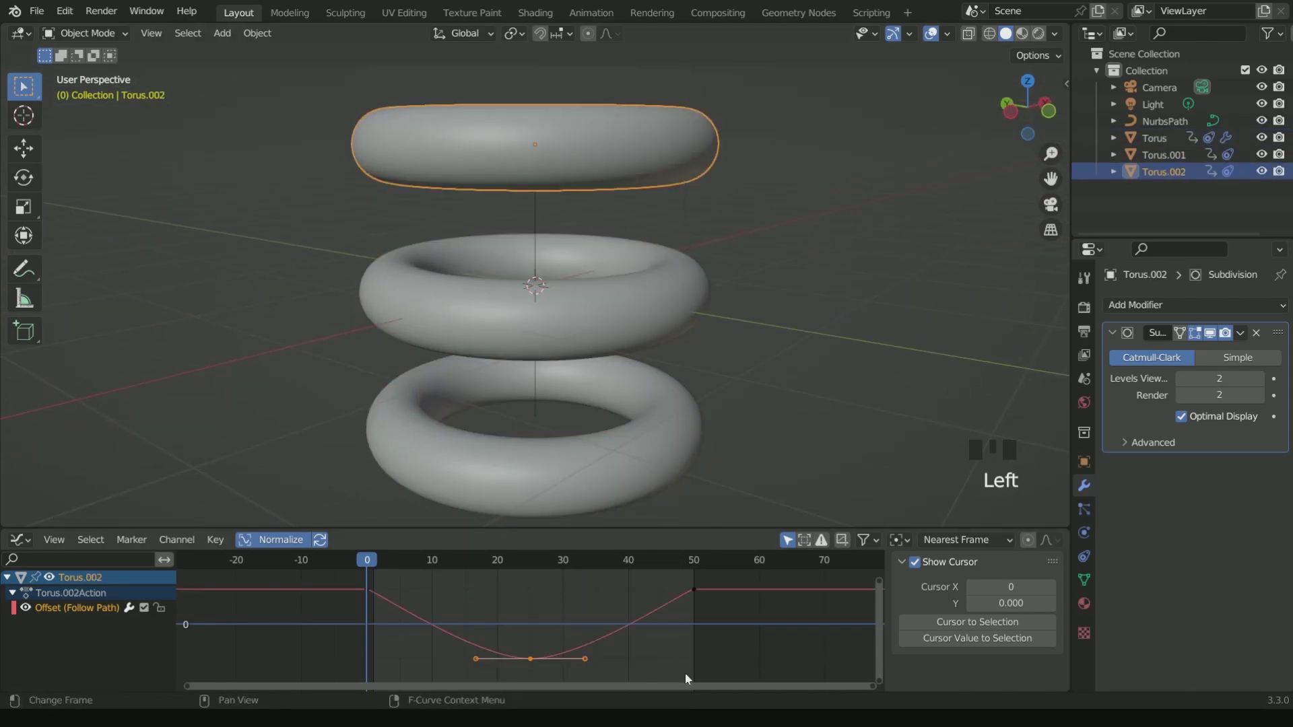
# At frame 12, keyframe the original Torus's scale at 1.000 on all axes
pyautogui.click(537, 462)
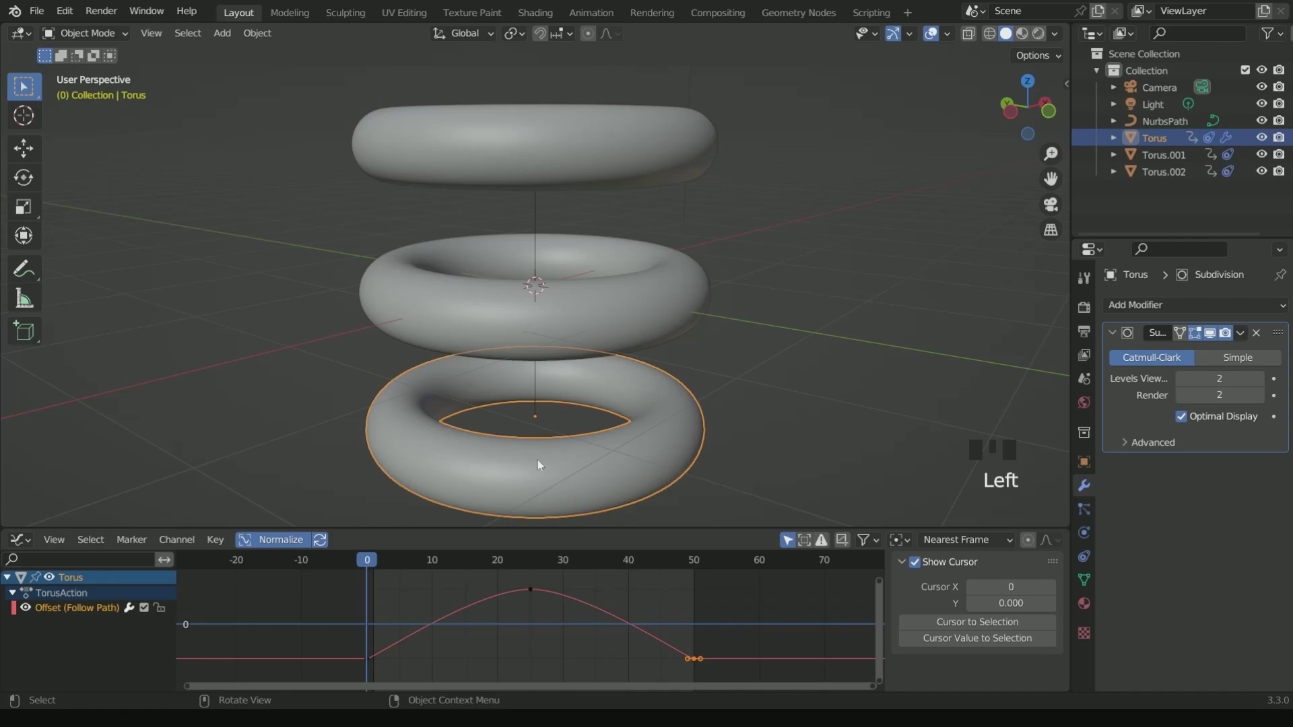
pyautogui.click(1083, 462)
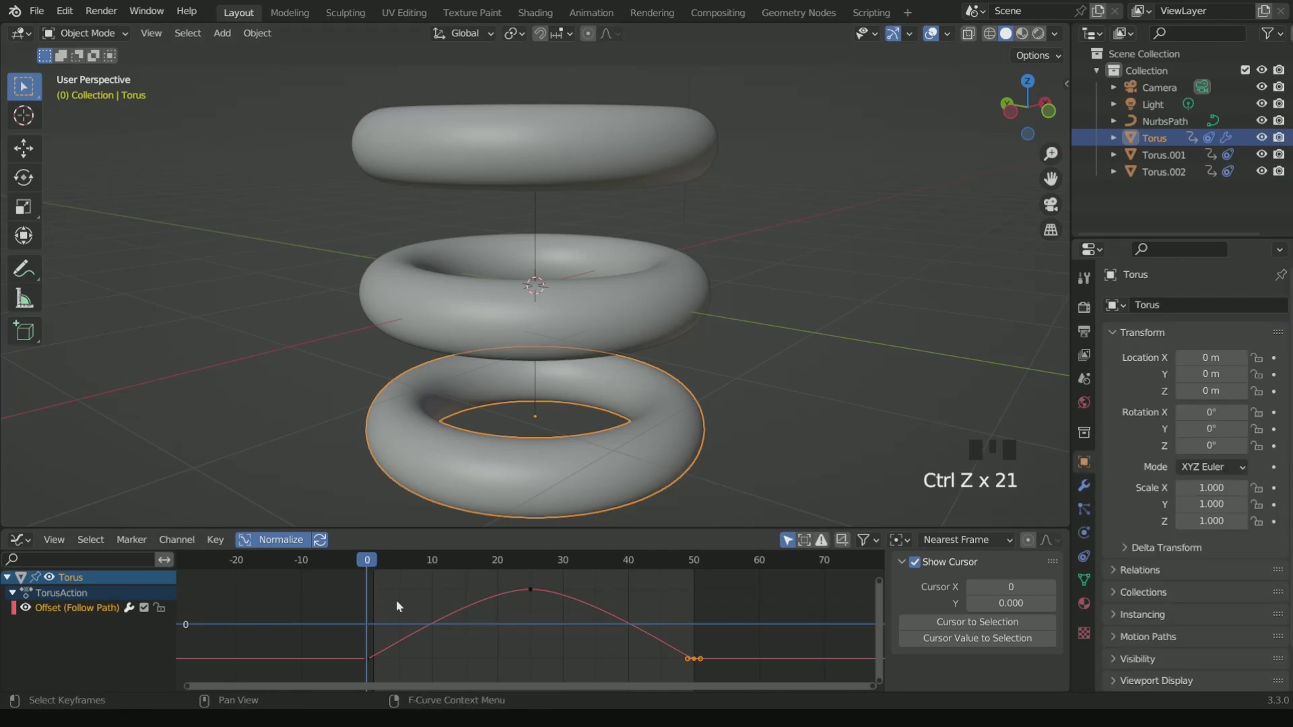
pyautogui.click(442, 556)
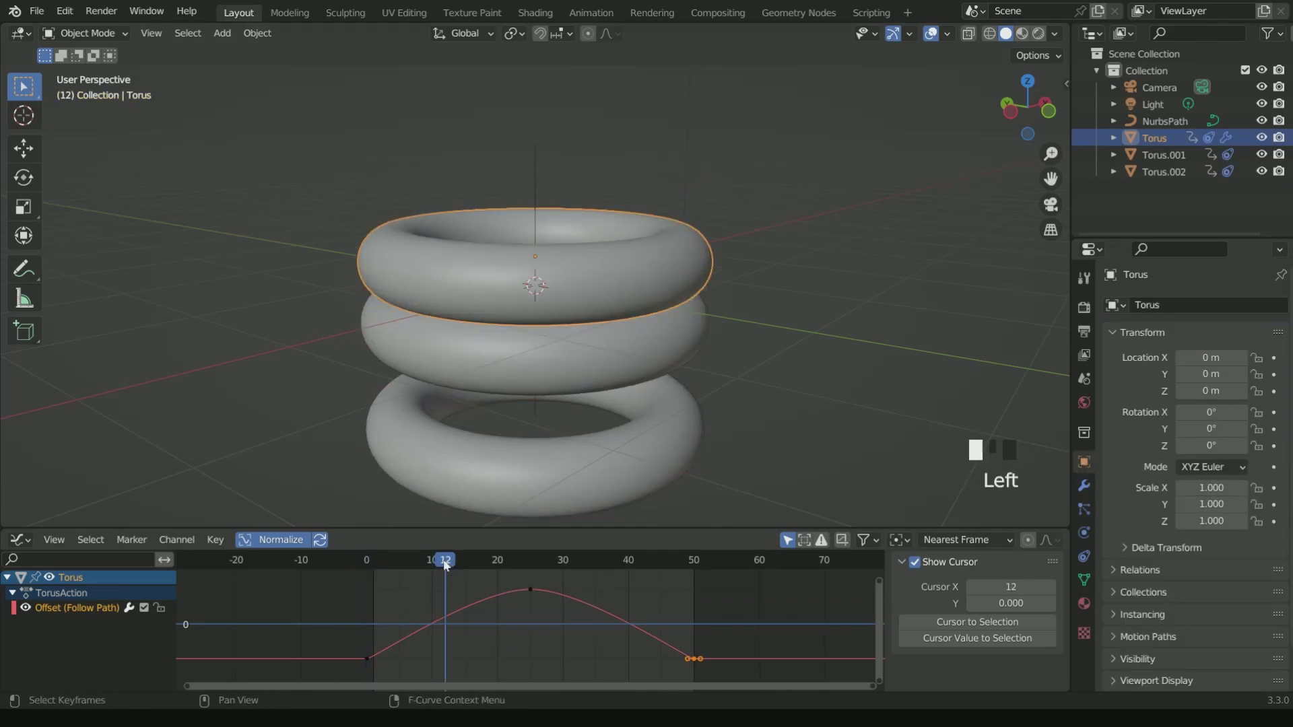
pyautogui.click(1273, 488)
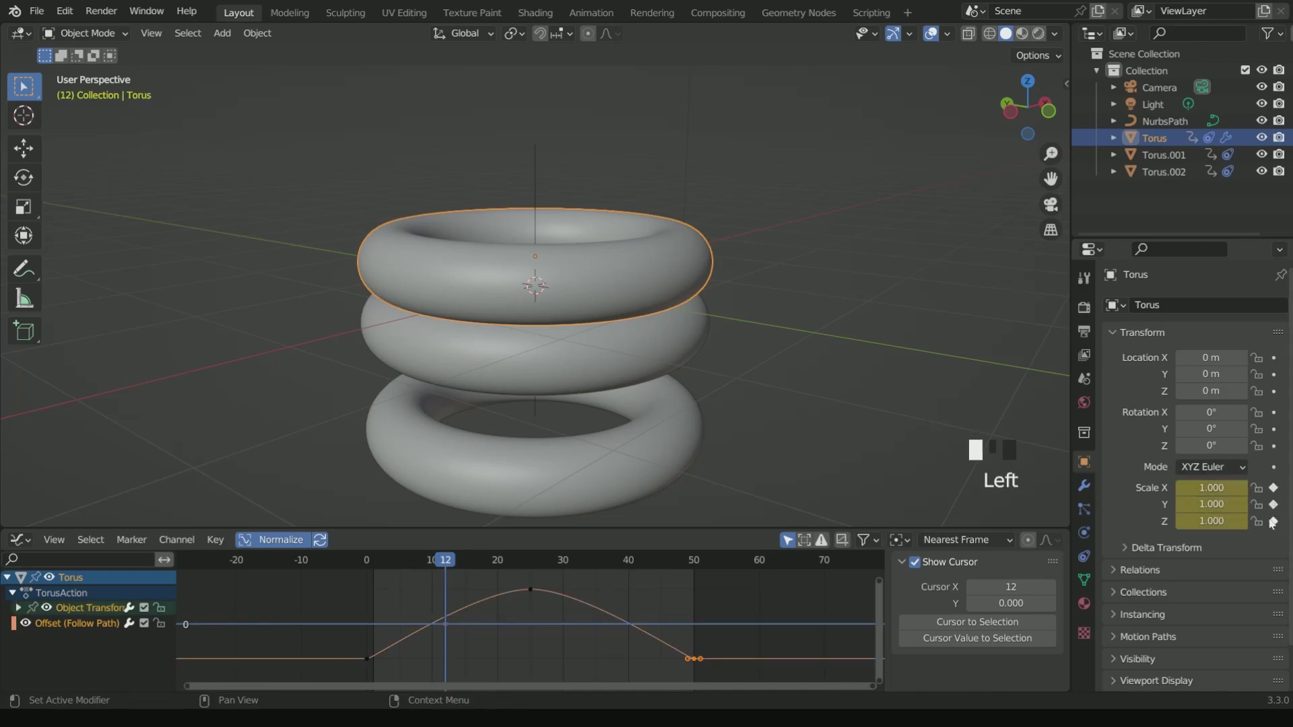
# At frame 25, set the original Torus's scale to 0.400 on all axes and keyframe it
pyautogui.click(530, 560)
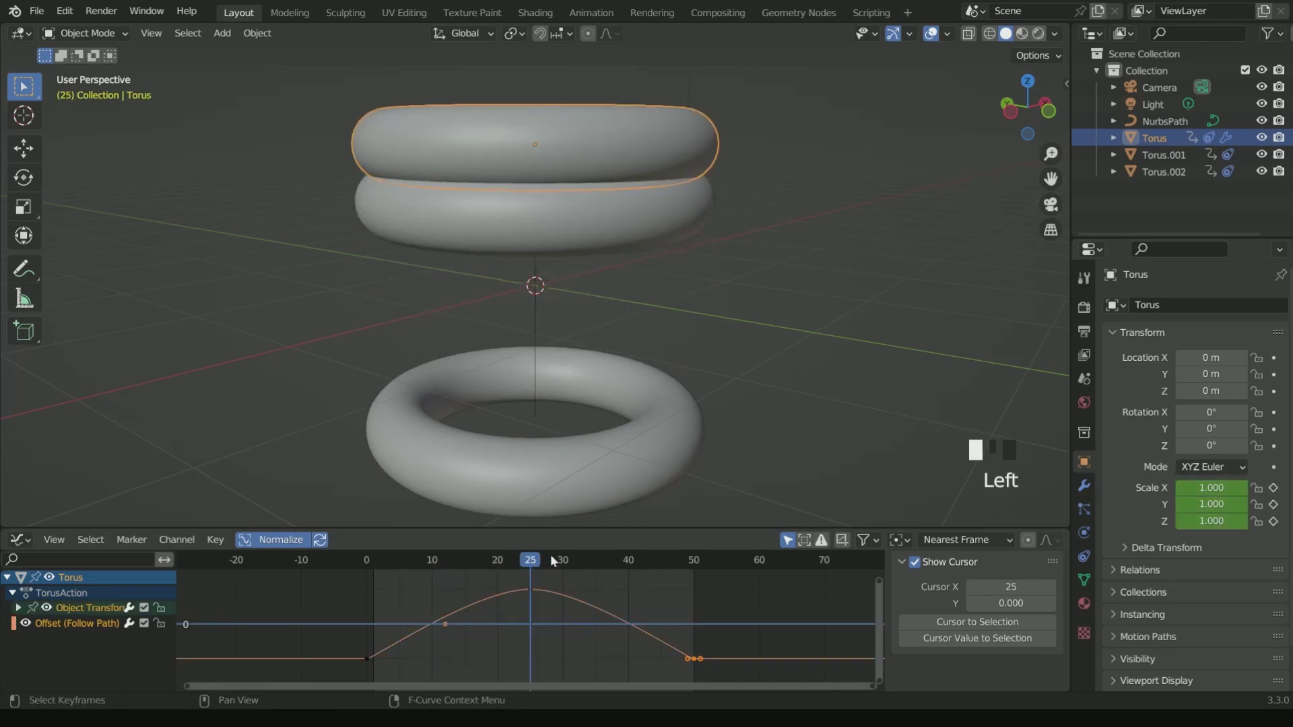
pyautogui.doubleClick(1213, 486)
pyautogui.press('Return')
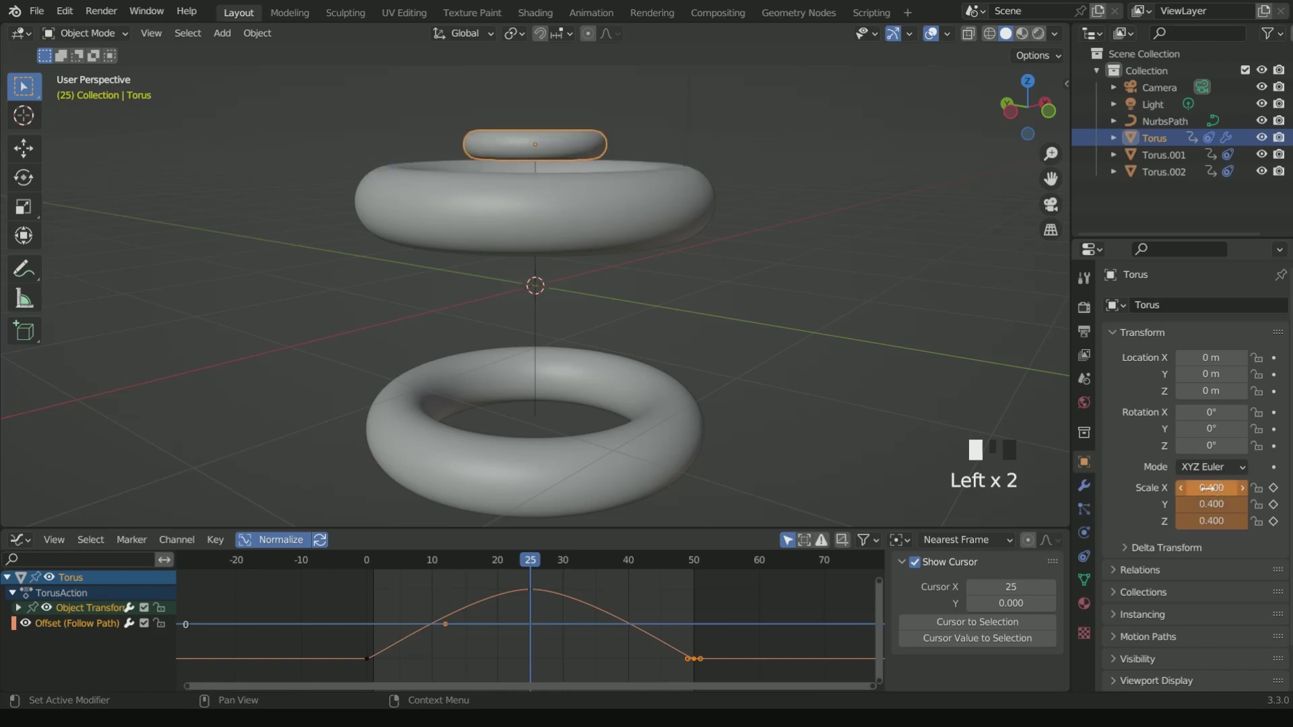
pyautogui.click(1273, 488)
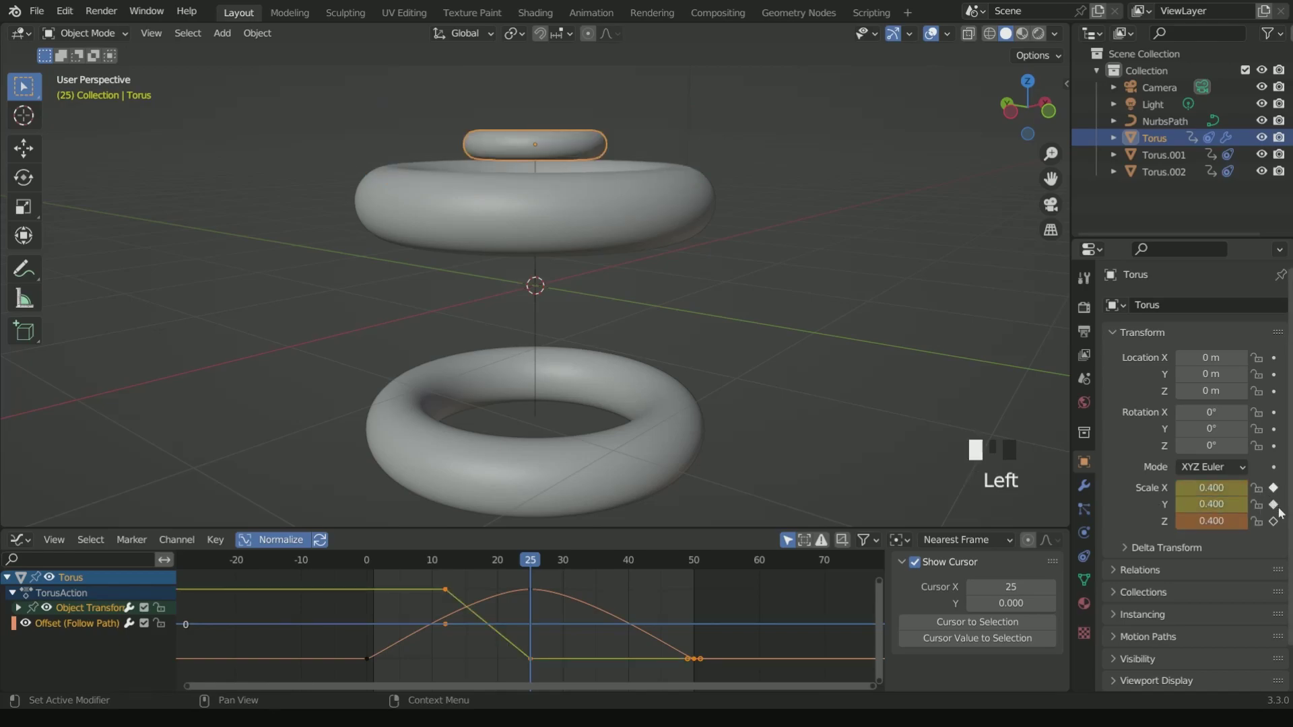
# Keyframe the original Torus's scale on all axes at 0.400 on frame 40 and at 1.000 on frame 50
pyautogui.click(630, 561)
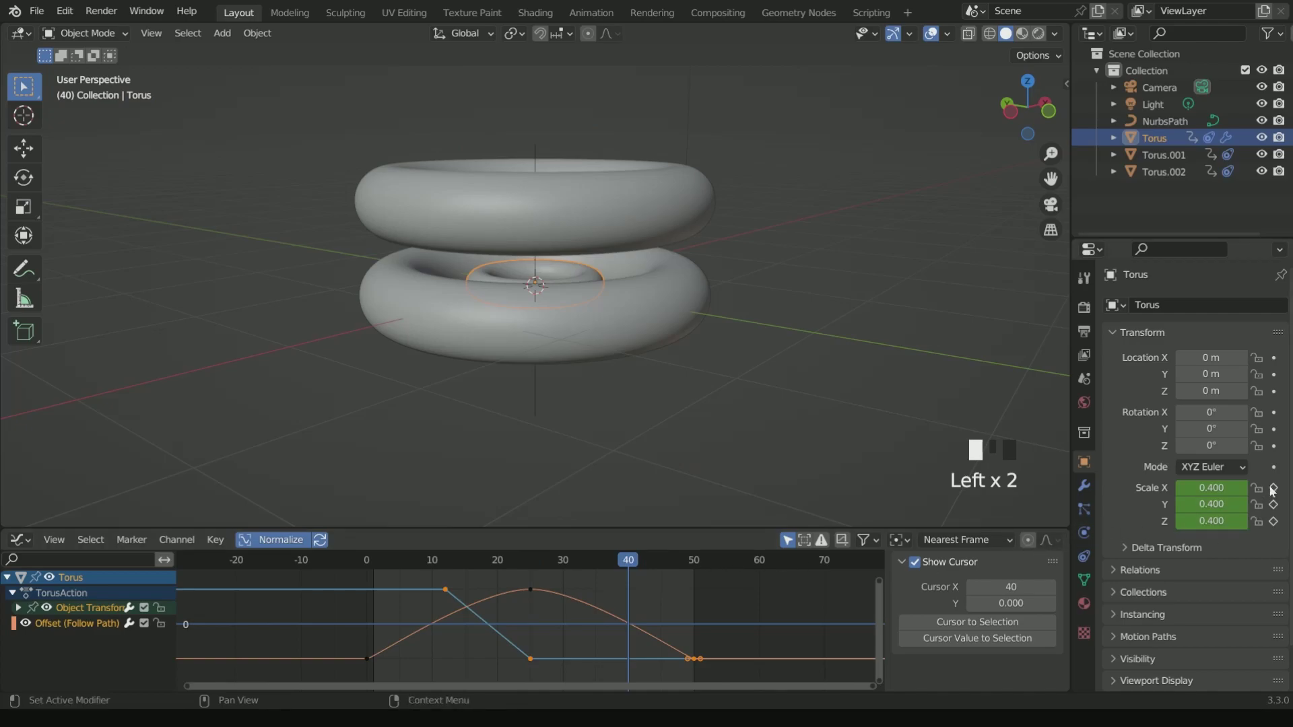
pyautogui.click(701, 564)
pyautogui.moveTo(1224, 490); pyautogui.dragTo(1224, 521)
pyautogui.press('Return')
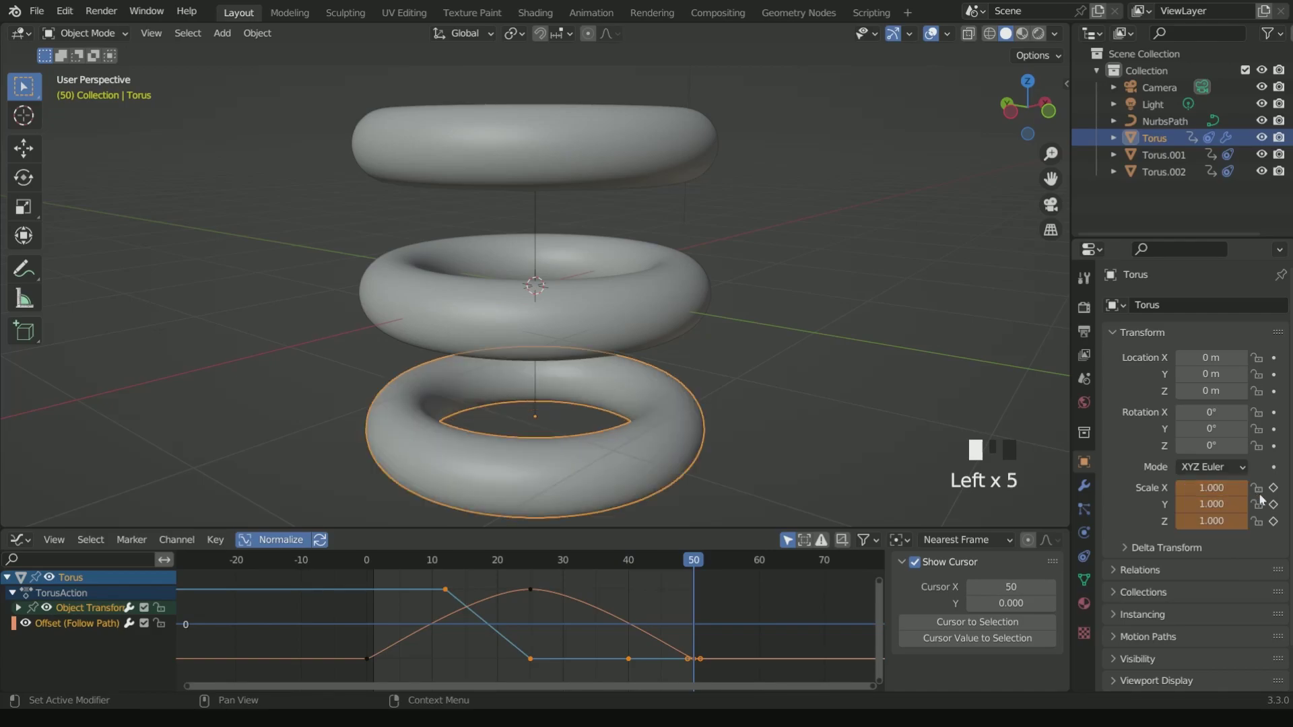
pyautogui.click(1273, 488)
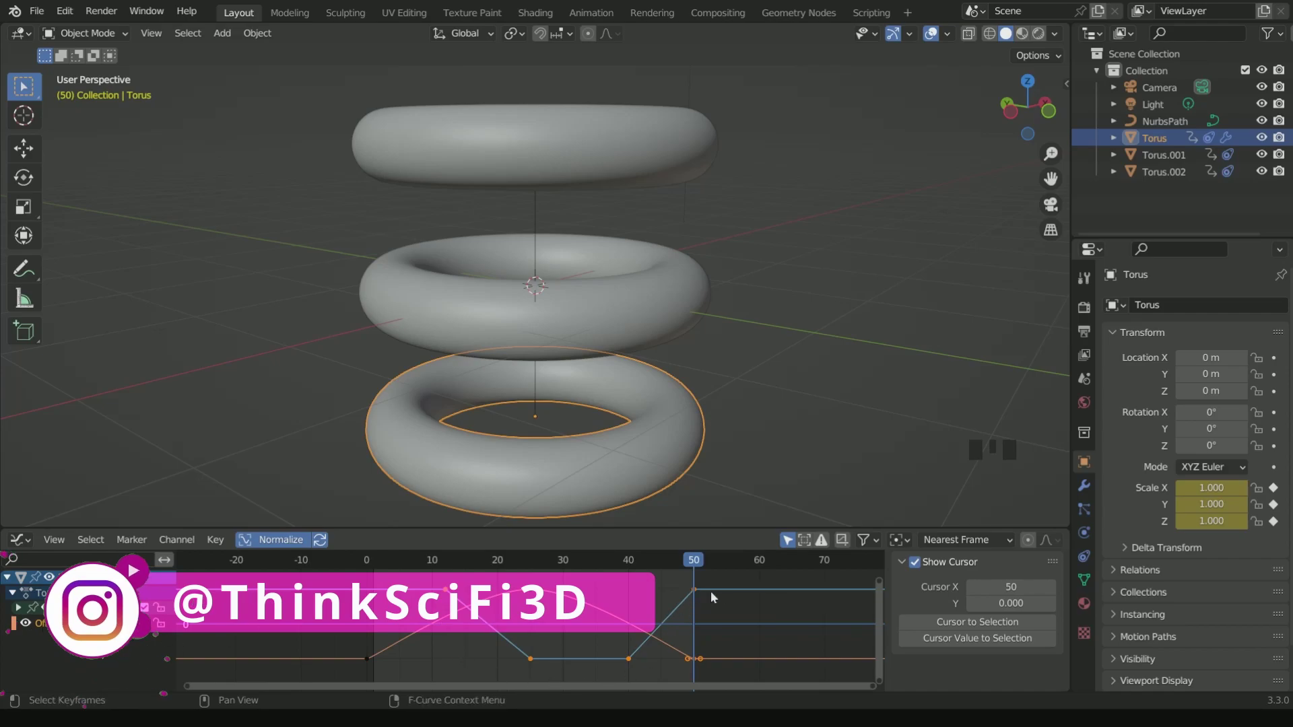
# Hide the original Torus's Follow Path offset curve and play the animation from frame 0 to check the scaling
pyautogui.click(19, 618)
pyautogui.click(369, 561)
pyautogui.press('space')
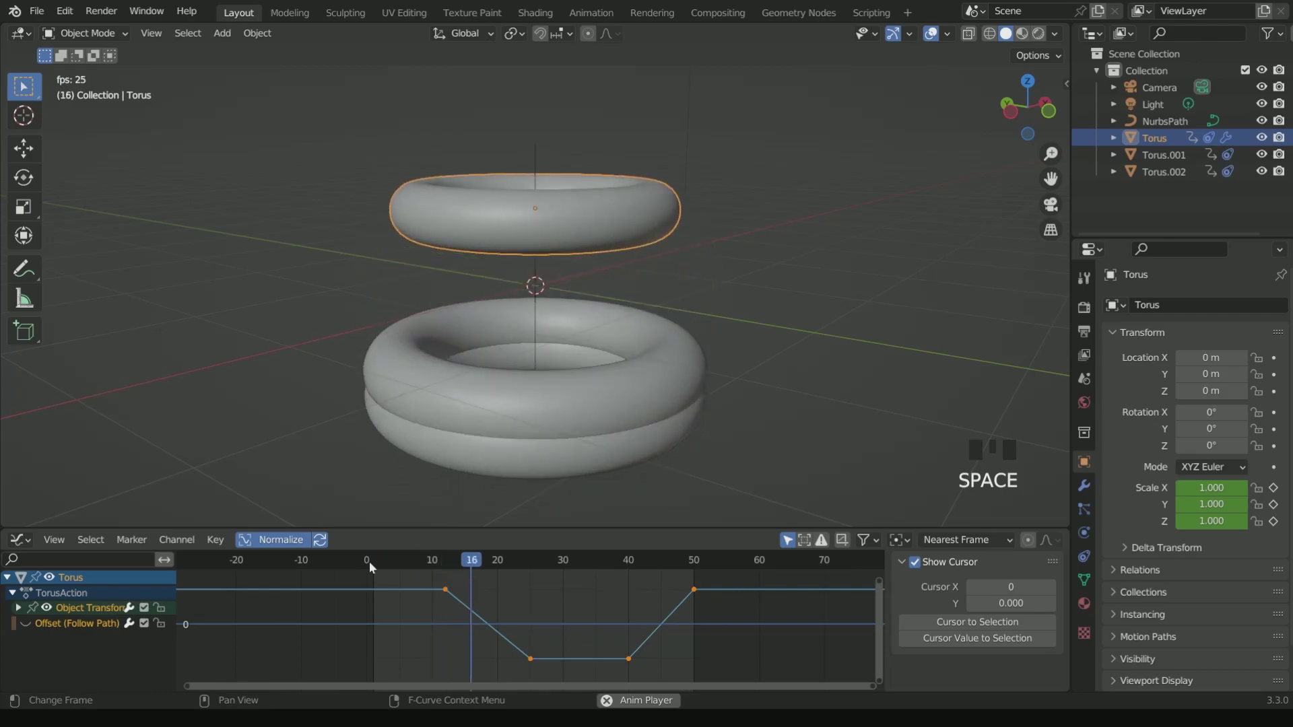
# Set the interpolation of the original Torus's scale keyframes to Bezier
pyautogui.rightClick(471, 614)
pyautogui.moveTo(437, 573)
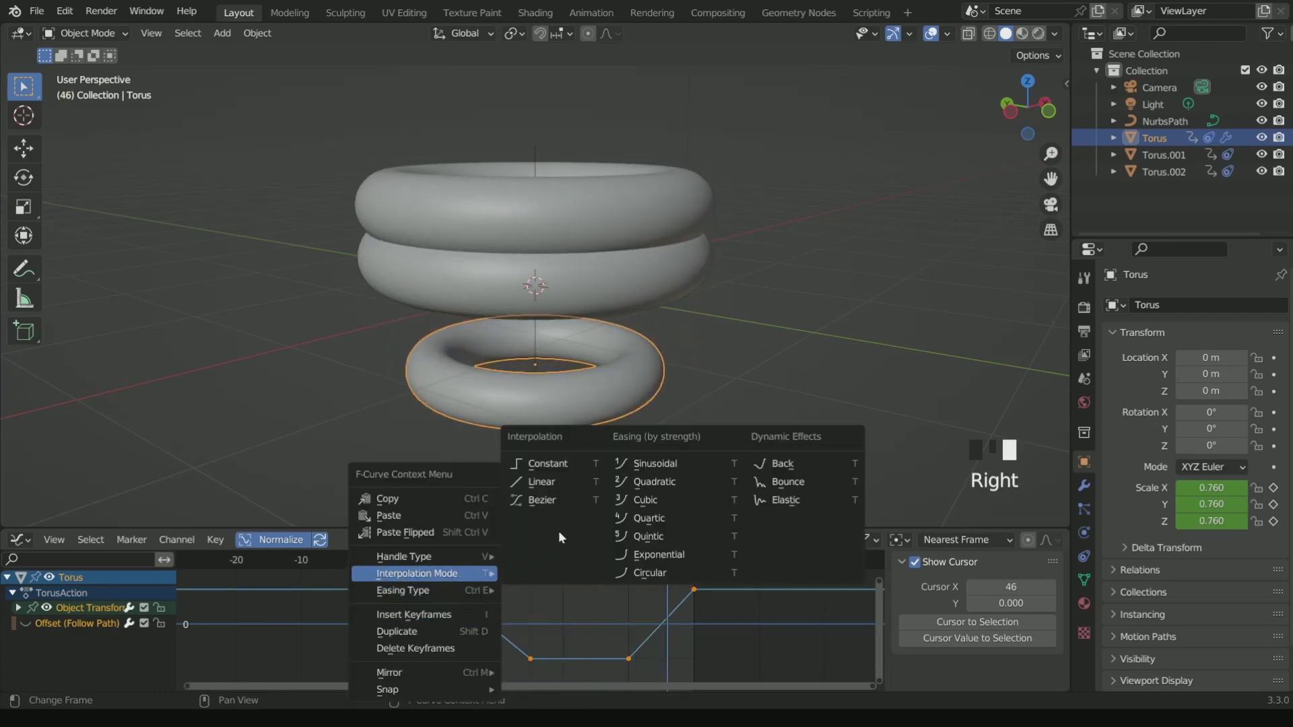
pyautogui.click(555, 504)
# Shorten the Bezier handles of the original Torus's scale keyframes at frames 12 and 50
pyautogui.moveTo(438, 575); pyautogui.dragTo(450, 598)
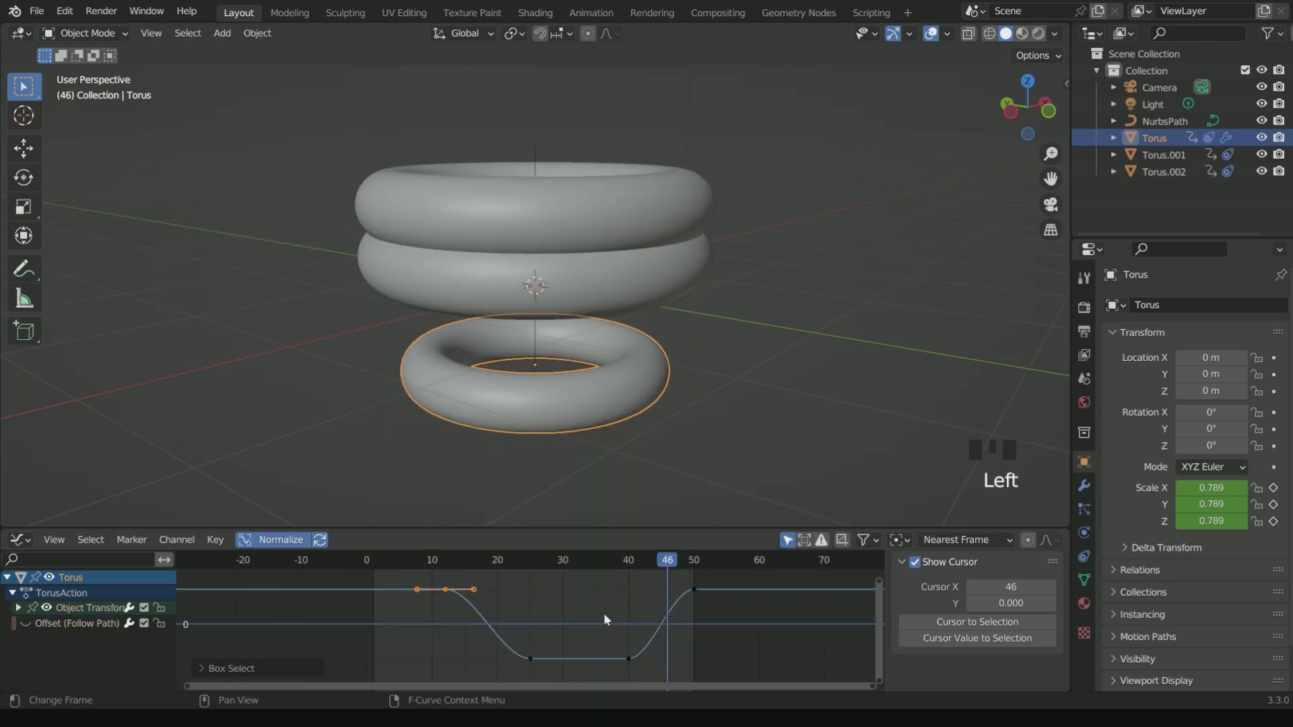
pyautogui.press('s')
pyautogui.press('x')
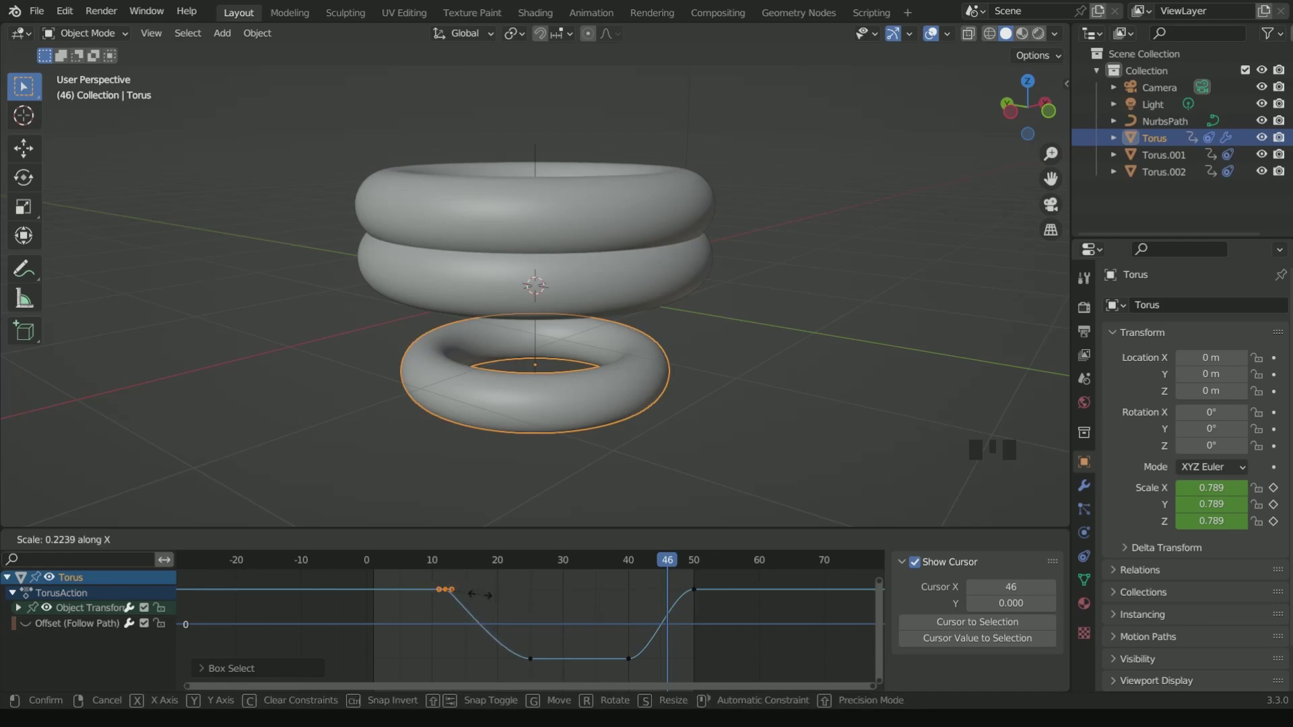
pyautogui.click(471, 596)
pyautogui.click(693, 589)
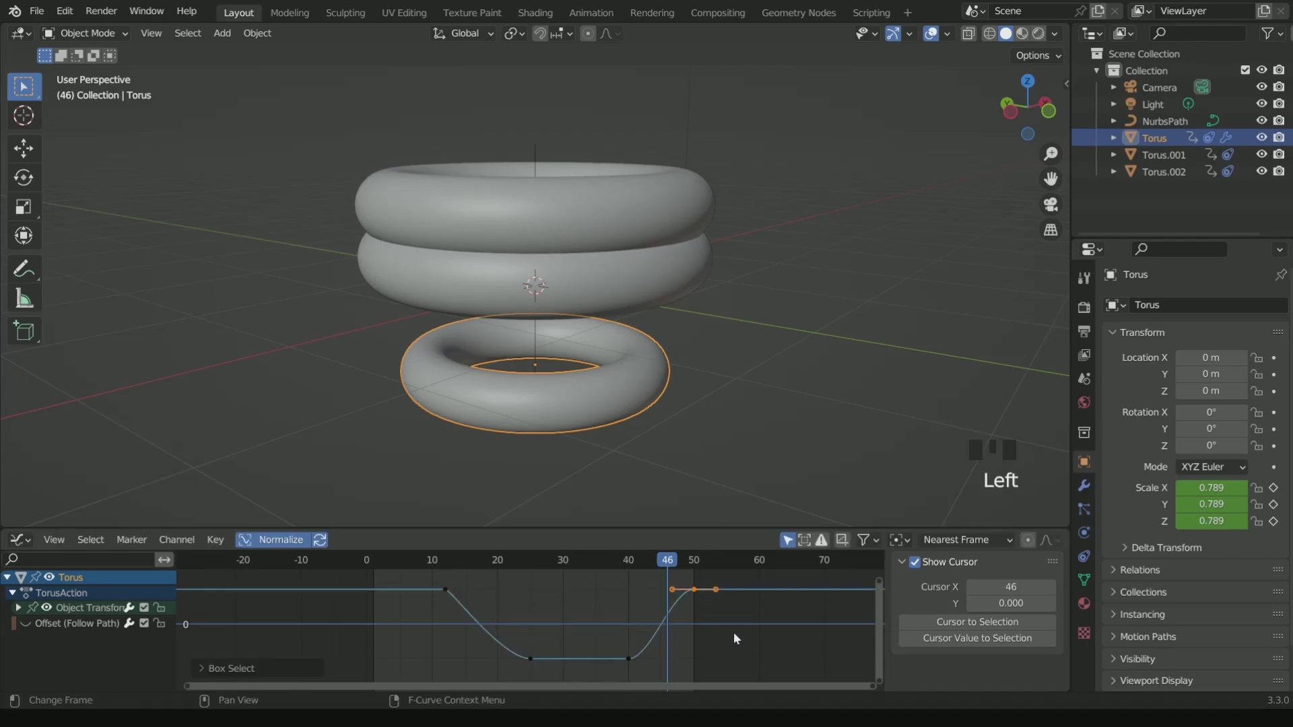
pyautogui.press('s')
pyautogui.click(645, 629)
pyautogui.click(628, 659)
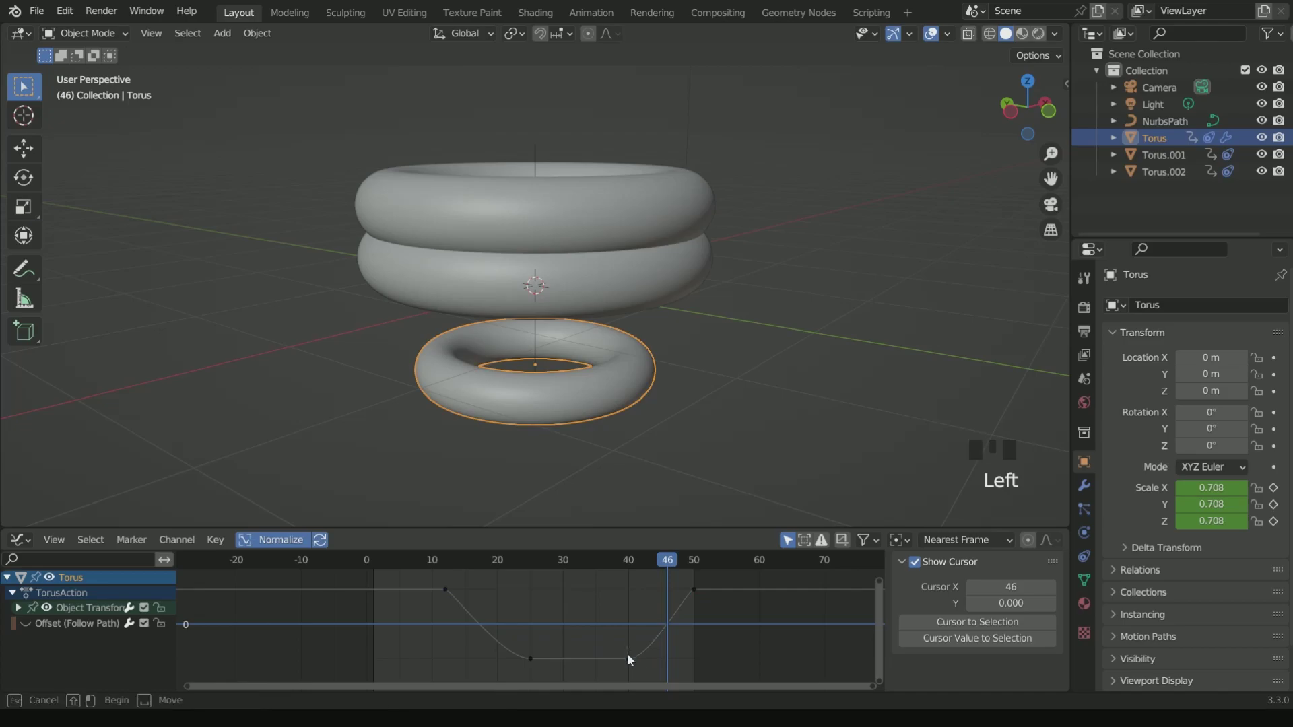
pyautogui.click(532, 659)
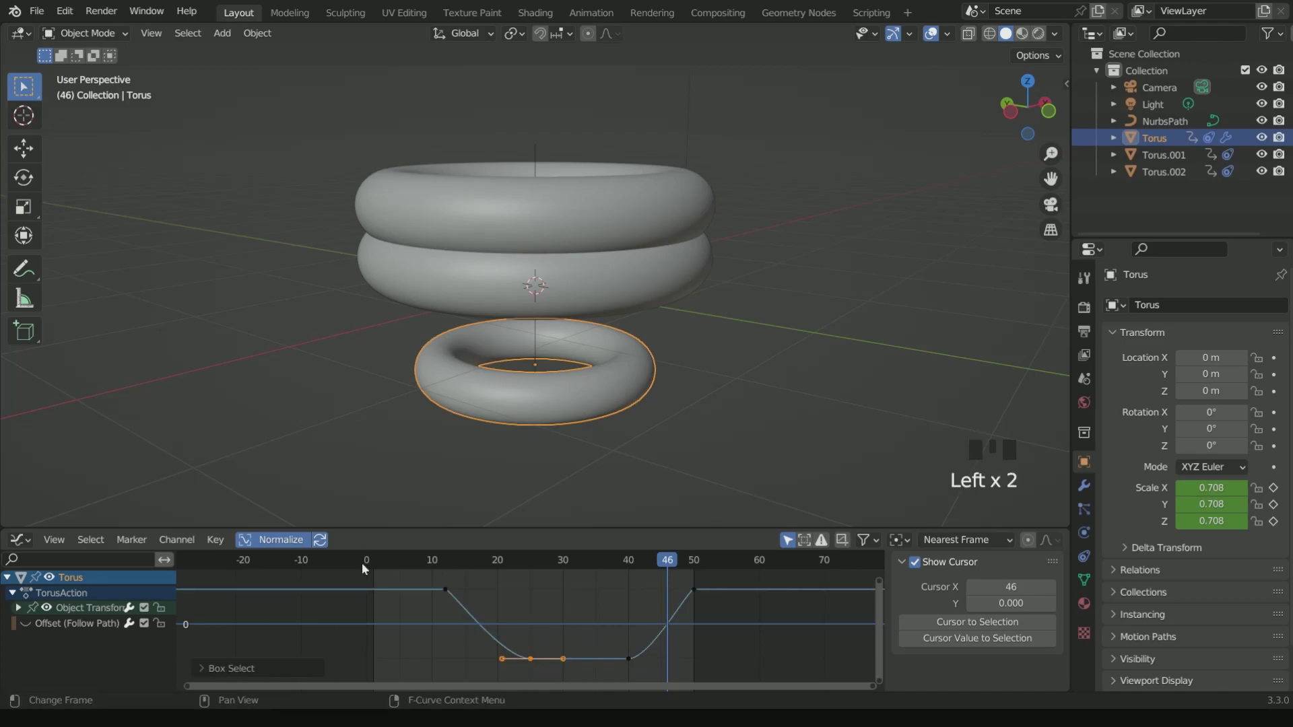
# Play the animation to check the original Torus's eased scaling, and return to frame 0
pyautogui.press('space')
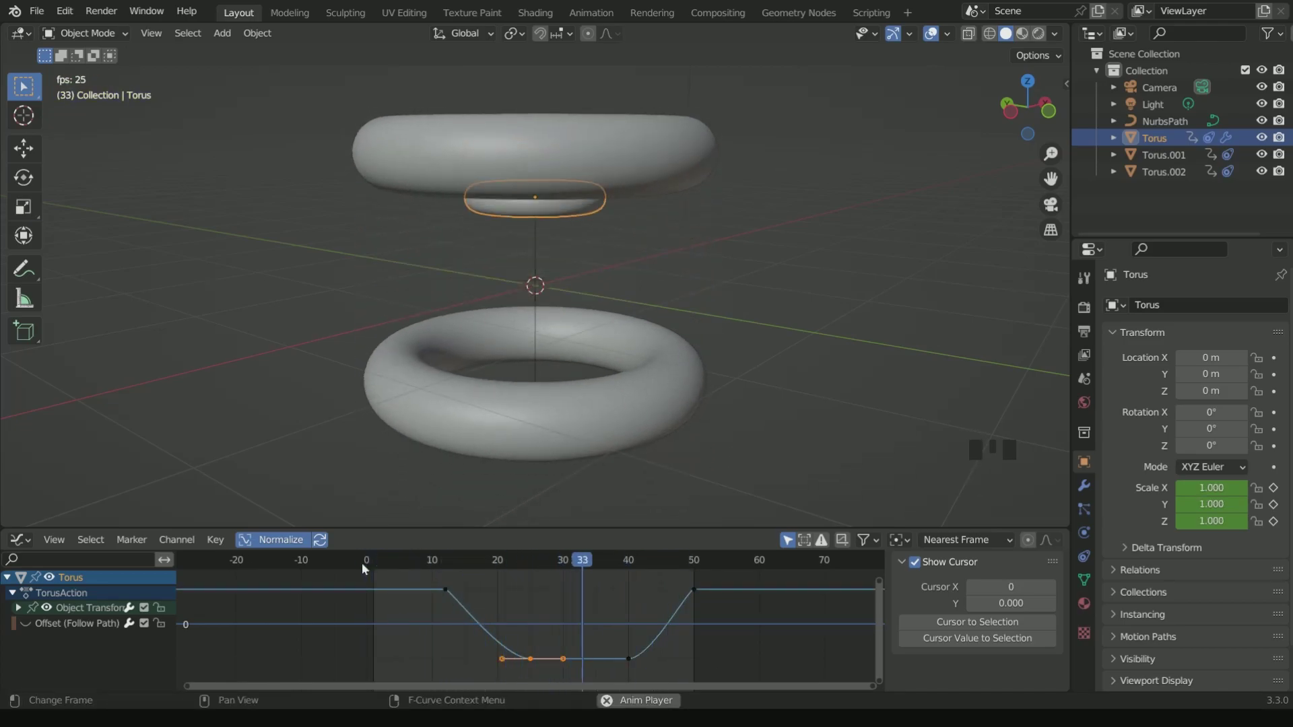
pyautogui.press('space')
pyautogui.press('space')
pyautogui.press('space')
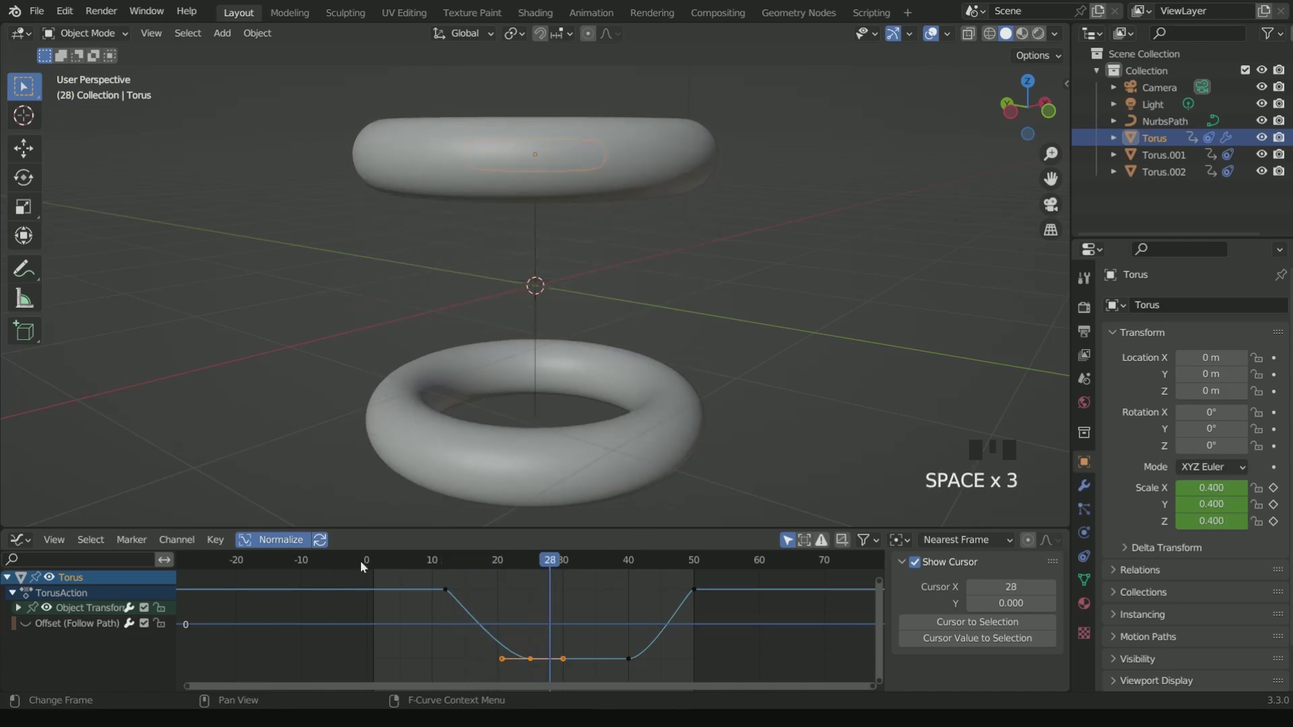
pyautogui.click(358, 562)
# Set Torus.002's scale to 0.400 on all axes and keyframe it at frame 12
pyautogui.click(567, 122)
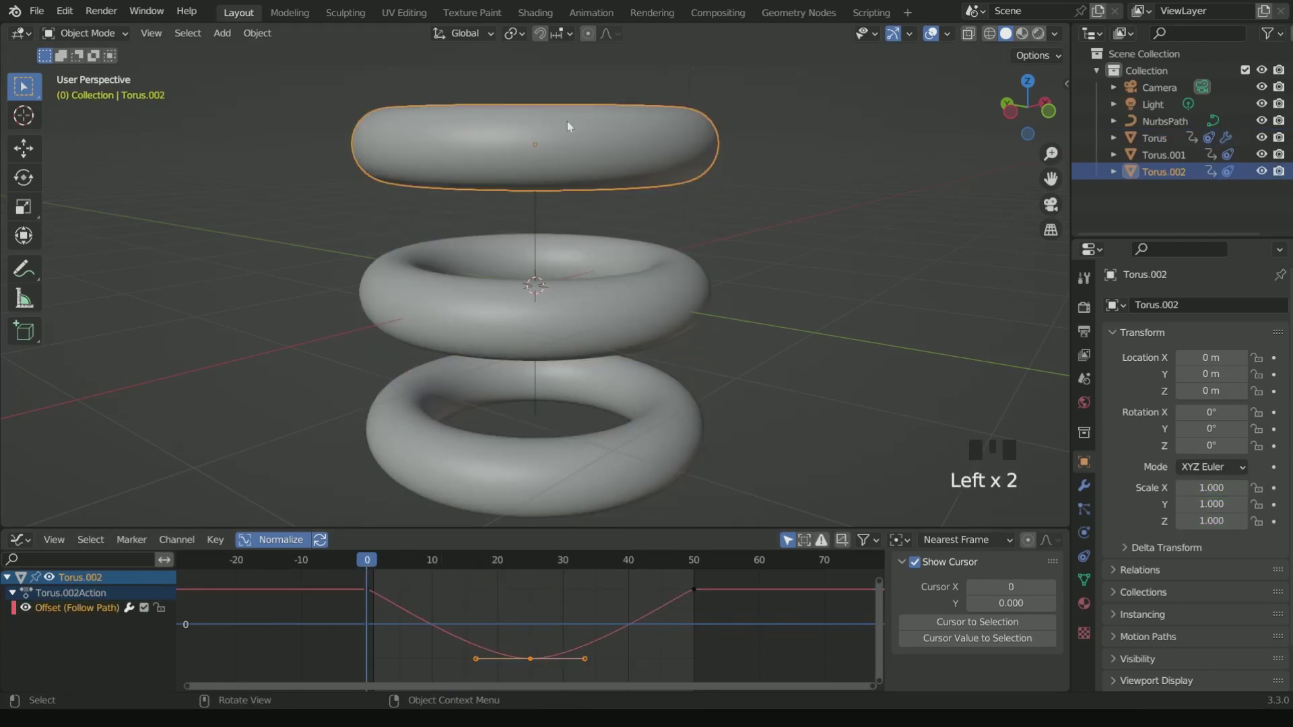
pyautogui.moveTo(1218, 490); pyautogui.dragTo(1226, 521)
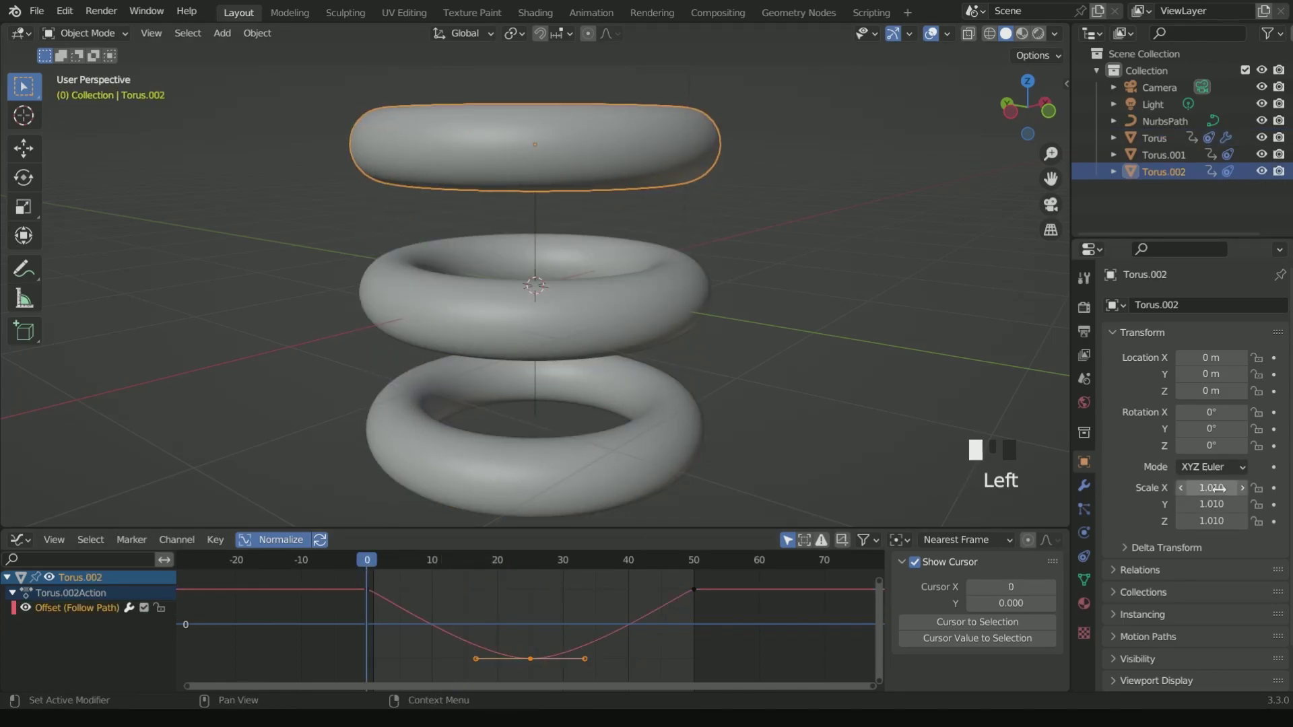
pyautogui.doubleClick(1211, 487)
pyautogui.write('0.4')
pyautogui.press('Return')
pyautogui.moveTo(853, 322); pyautogui.dragTo(629, 214, button='middle')
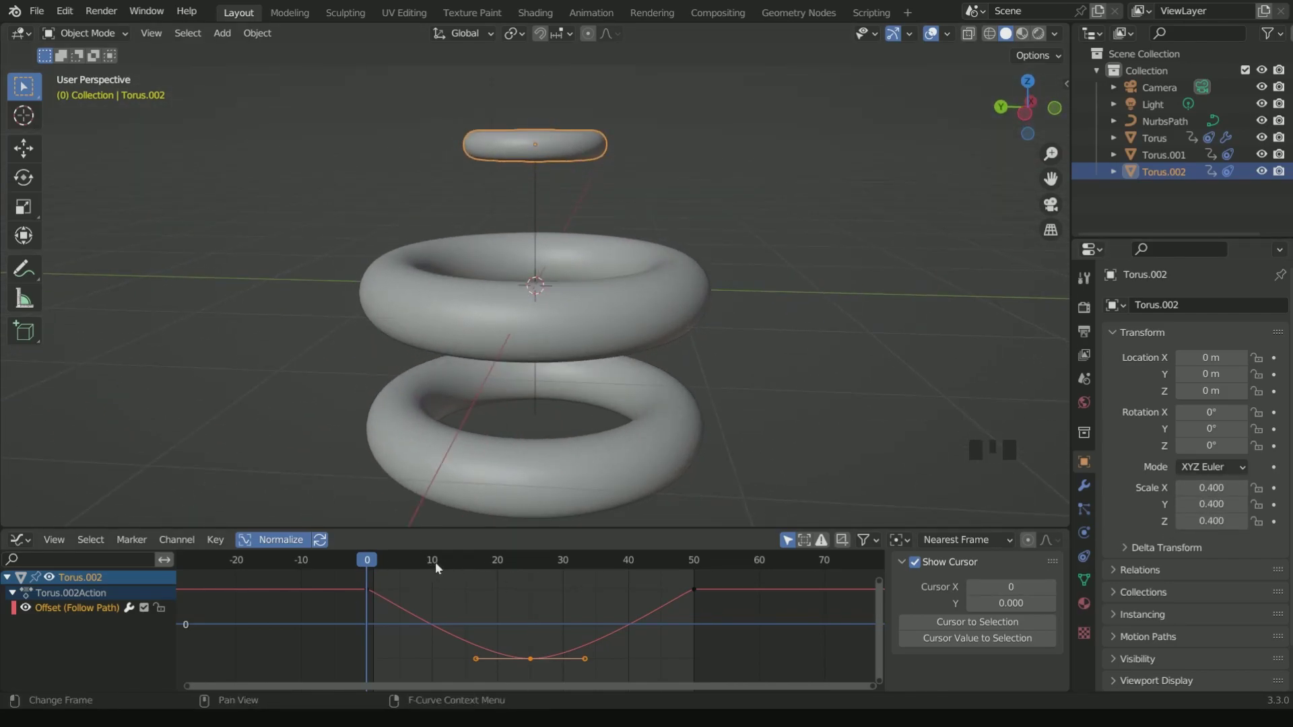
pyautogui.moveTo(434, 567); pyautogui.dragTo(445, 568)
pyautogui.click(1273, 487)
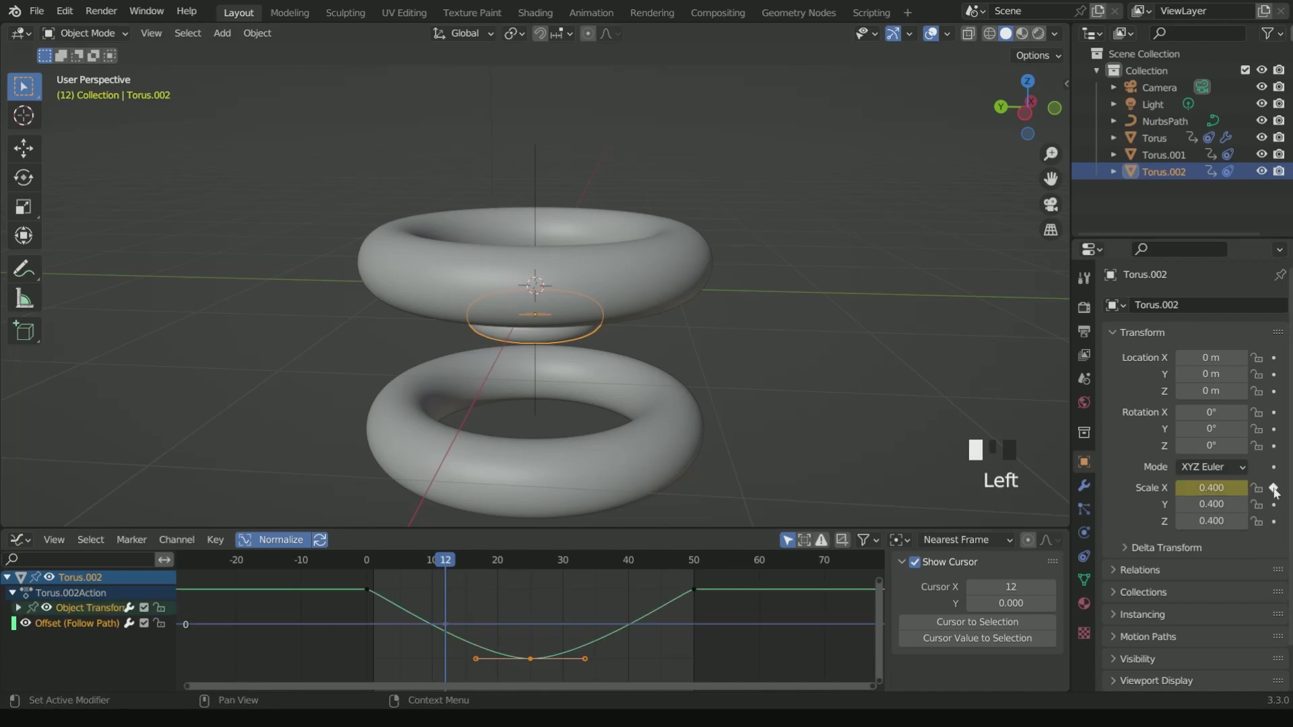
# At frame 45, set Torus.002's scale to 1.000 on all axes and keyframe it
pyautogui.click(661, 566)
pyautogui.moveTo(1217, 488); pyautogui.dragTo(1217, 520)
pyautogui.write('1')
pyautogui.press('Return')
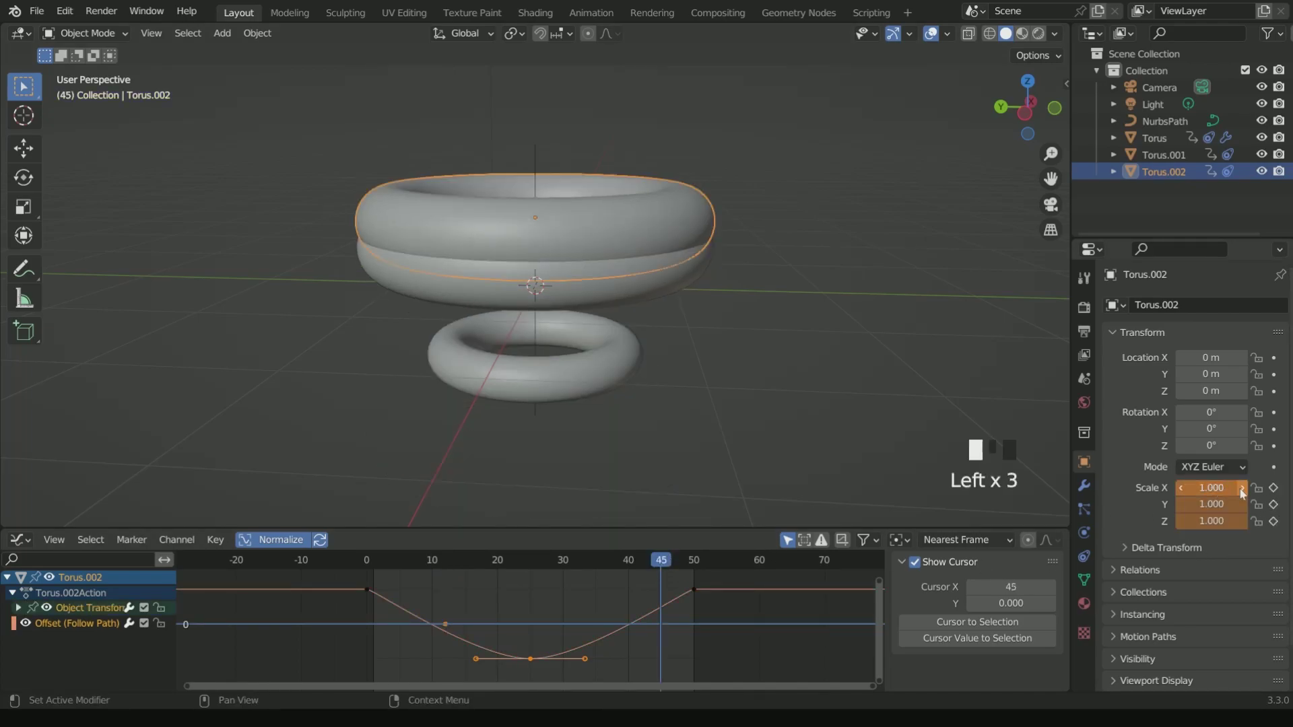
pyautogui.click(1273, 488)
pyautogui.click(1273, 505)
pyautogui.click(1274, 522)
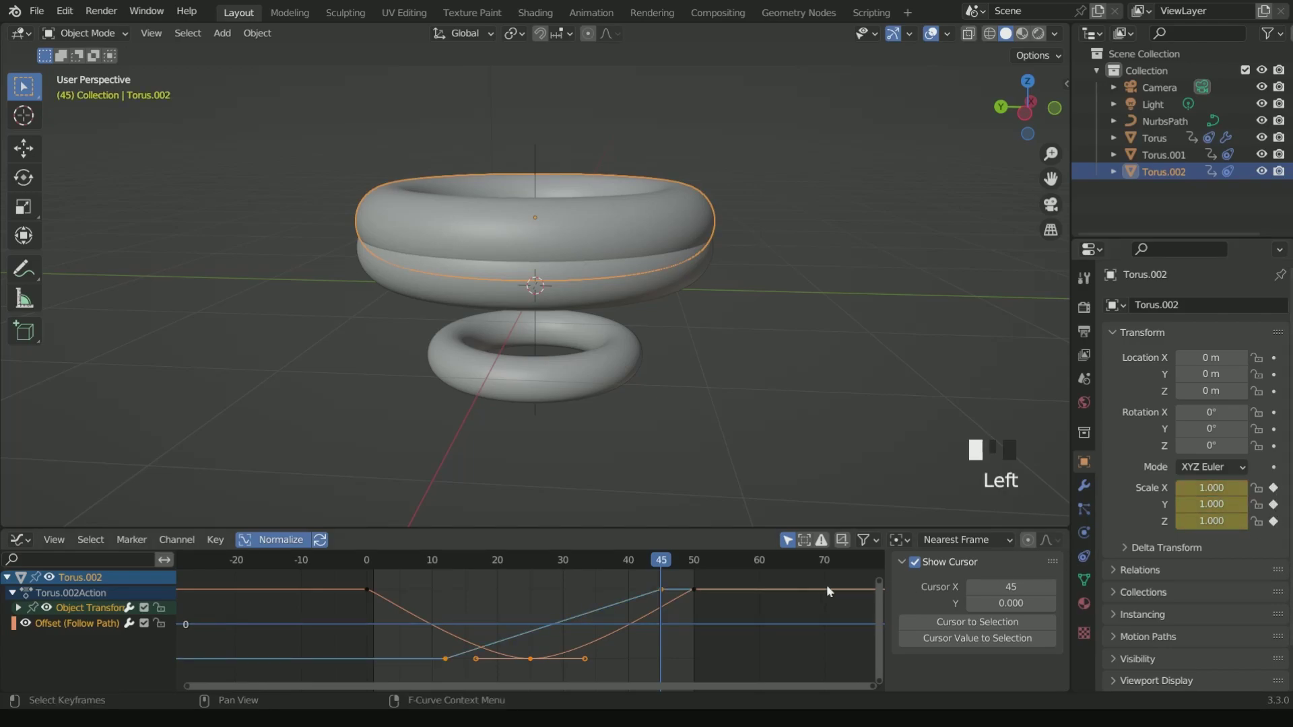
# At frame 50, set Torus.002's scale to 0.400 on all axes and keyframe it
pyautogui.moveTo(668, 561); pyautogui.dragTo(694, 561)
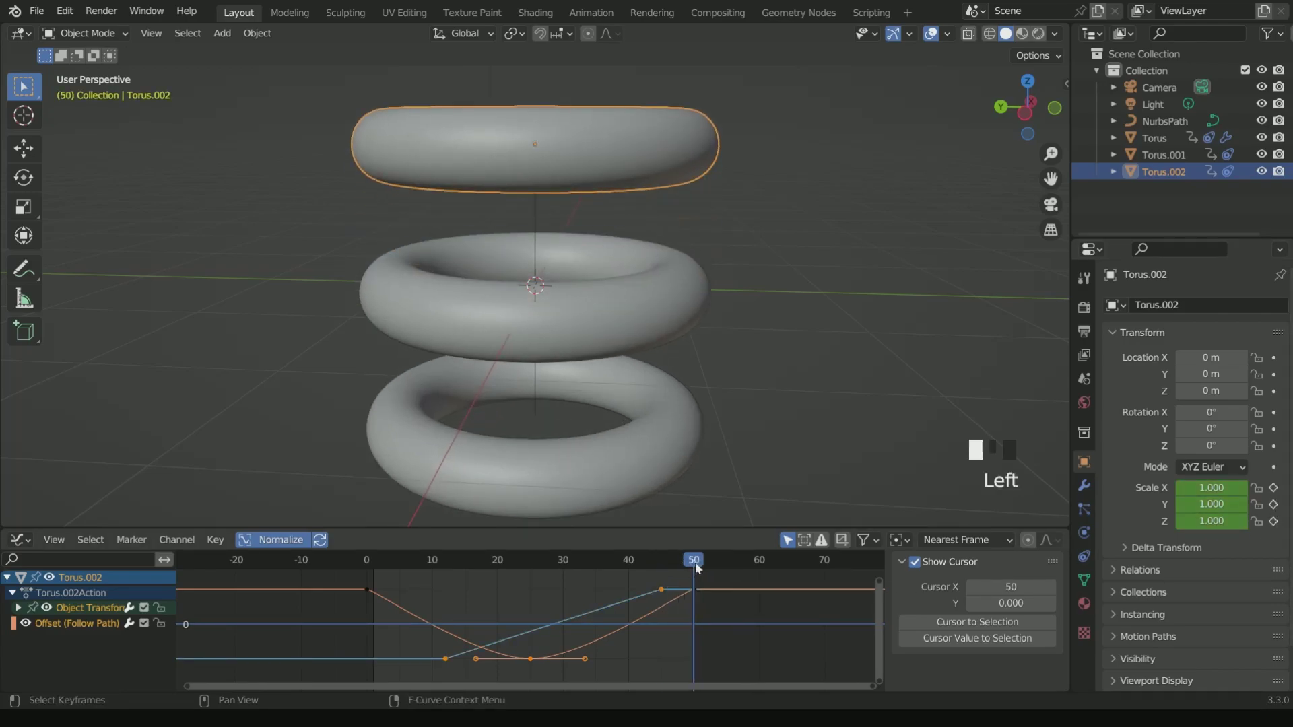
pyautogui.moveTo(1216, 504); pyautogui.dragTo(1220, 491)
pyautogui.write('.')
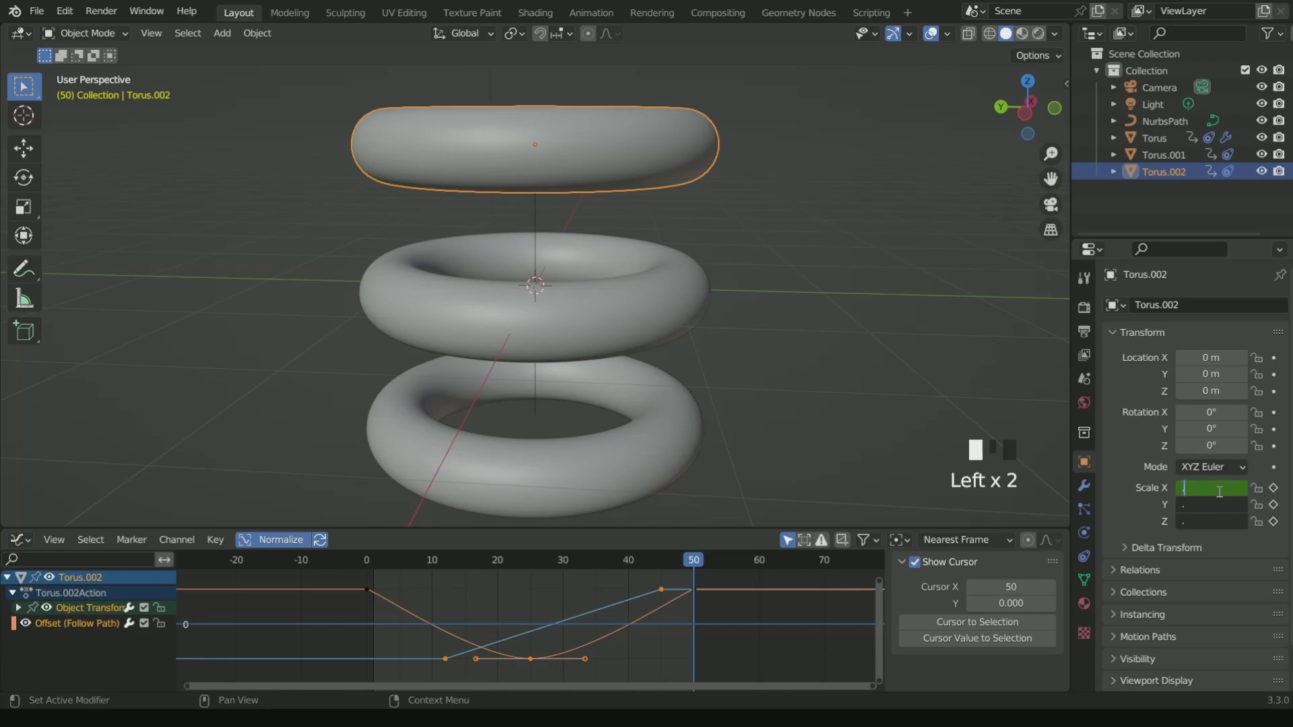
pyautogui.write('4')
pyautogui.press('Return')
pyautogui.click(1273, 487)
pyautogui.click(1273, 504)
pyautogui.click(1273, 521)
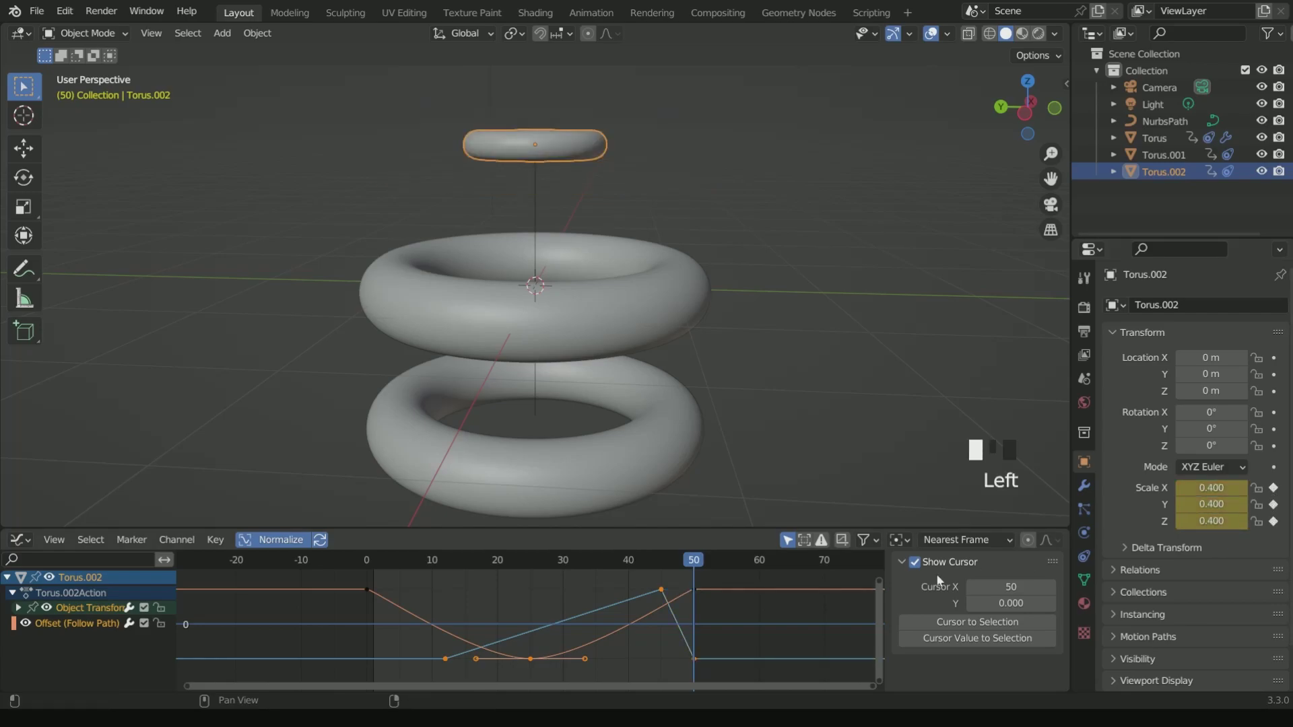
# Hide Torus.002's Follow Path offset curve and set its scale keyframes to Bezier interpolation
pyautogui.click(26, 624)
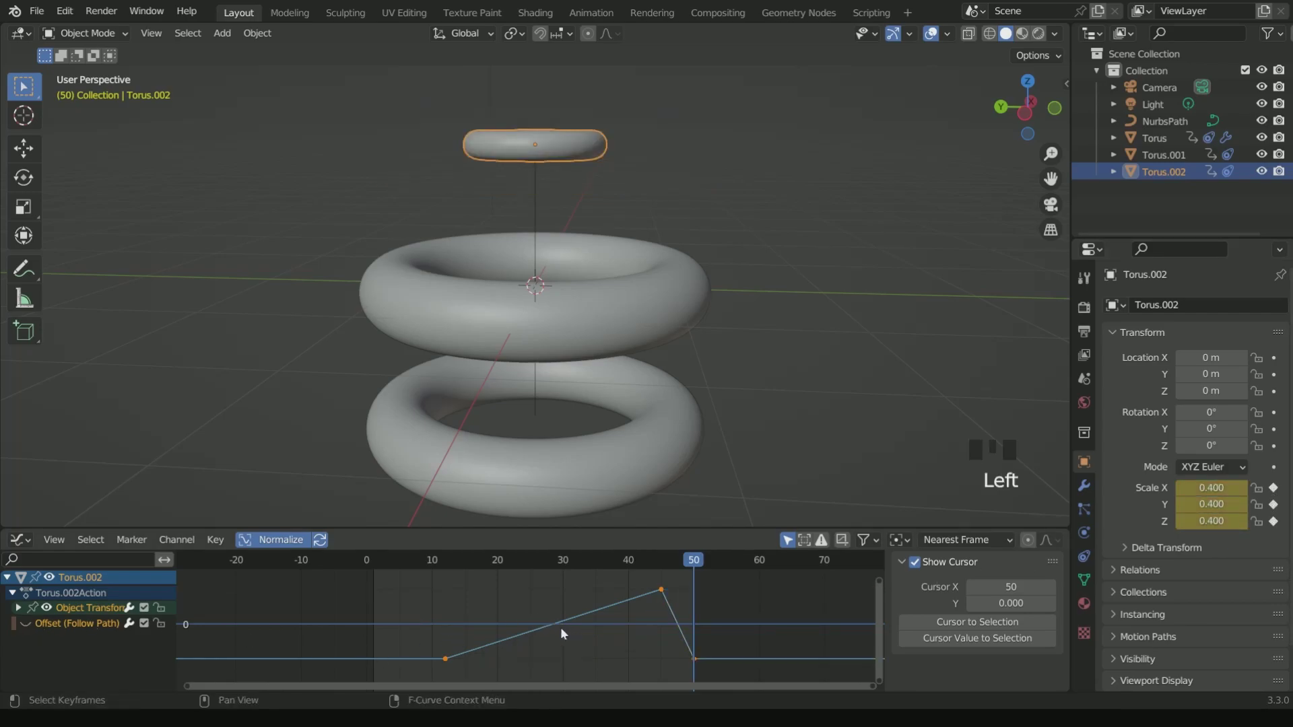
pyautogui.rightClick(559, 631)
pyautogui.moveTo(498, 574)
pyautogui.click(637, 498)
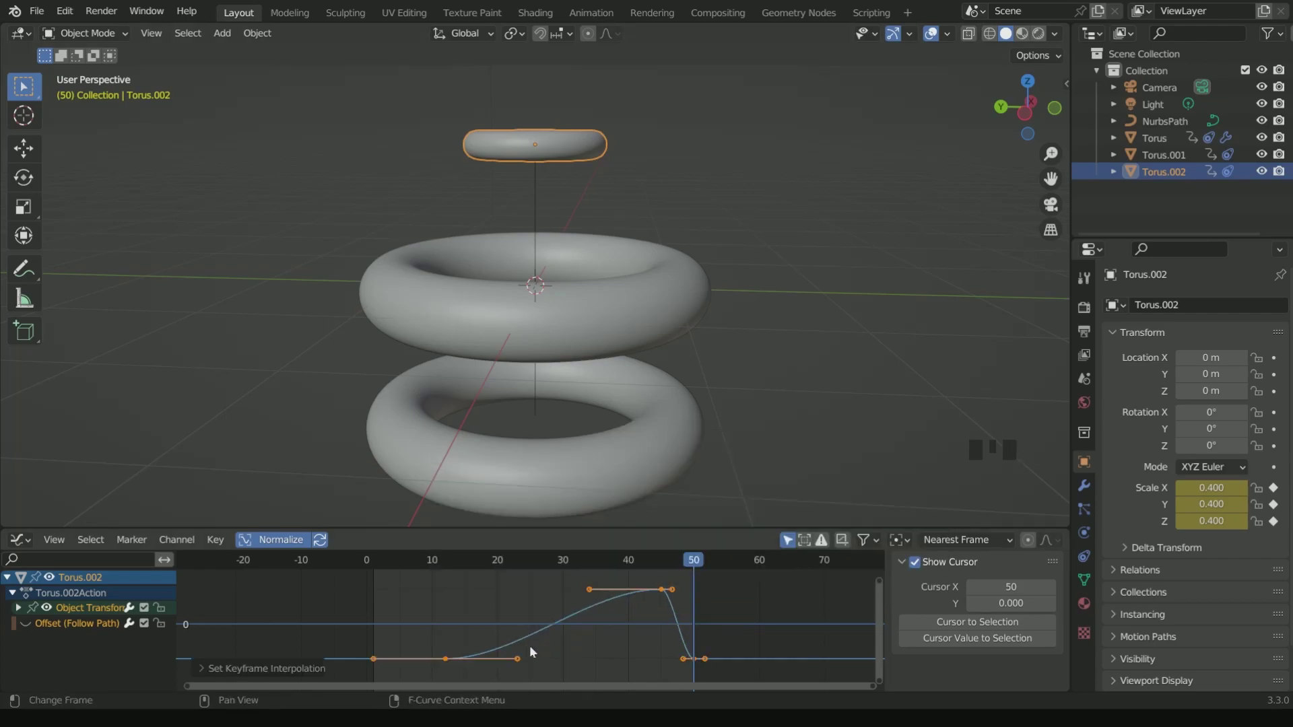
# Shorten the Bezier handles of Torus.002's scale keyframes at frames 12 and 50
pyautogui.moveTo(433, 644); pyautogui.dragTo(449, 664)
pyautogui.press('s')
pyautogui.click(467, 658)
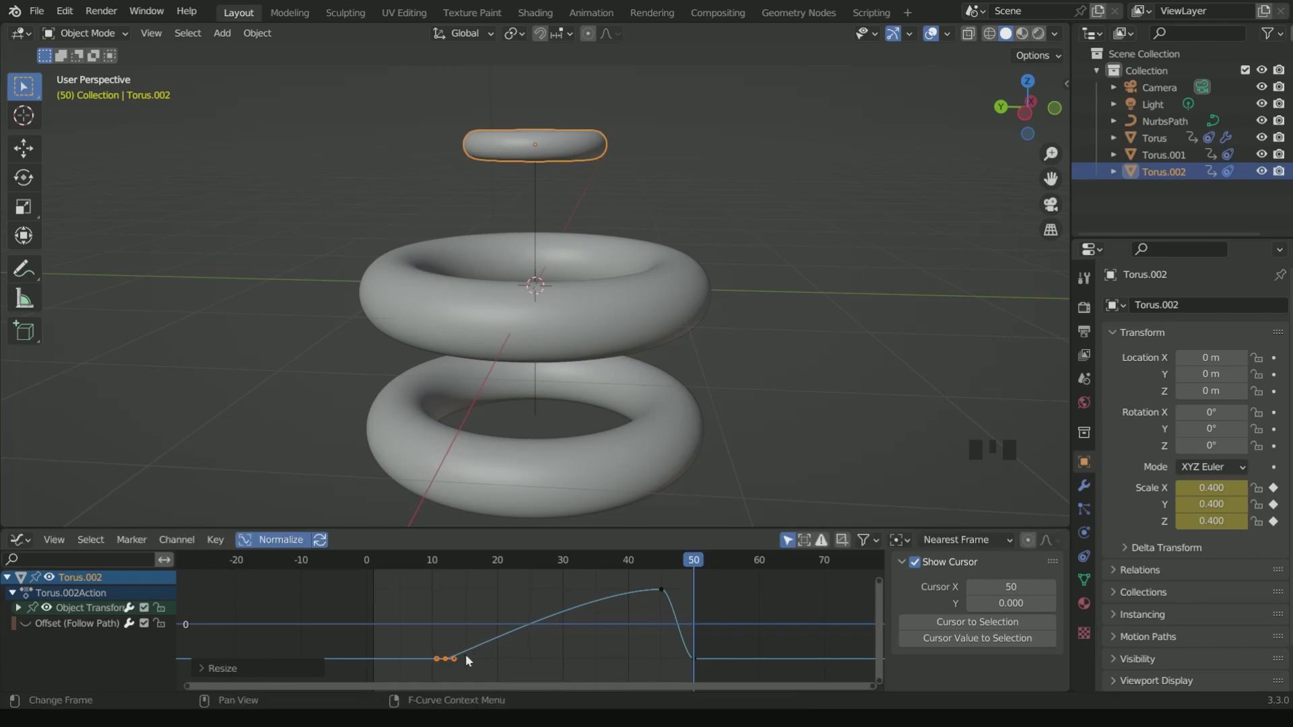
pyautogui.moveTo(682, 649); pyautogui.dragTo(761, 676)
pyautogui.press('s')
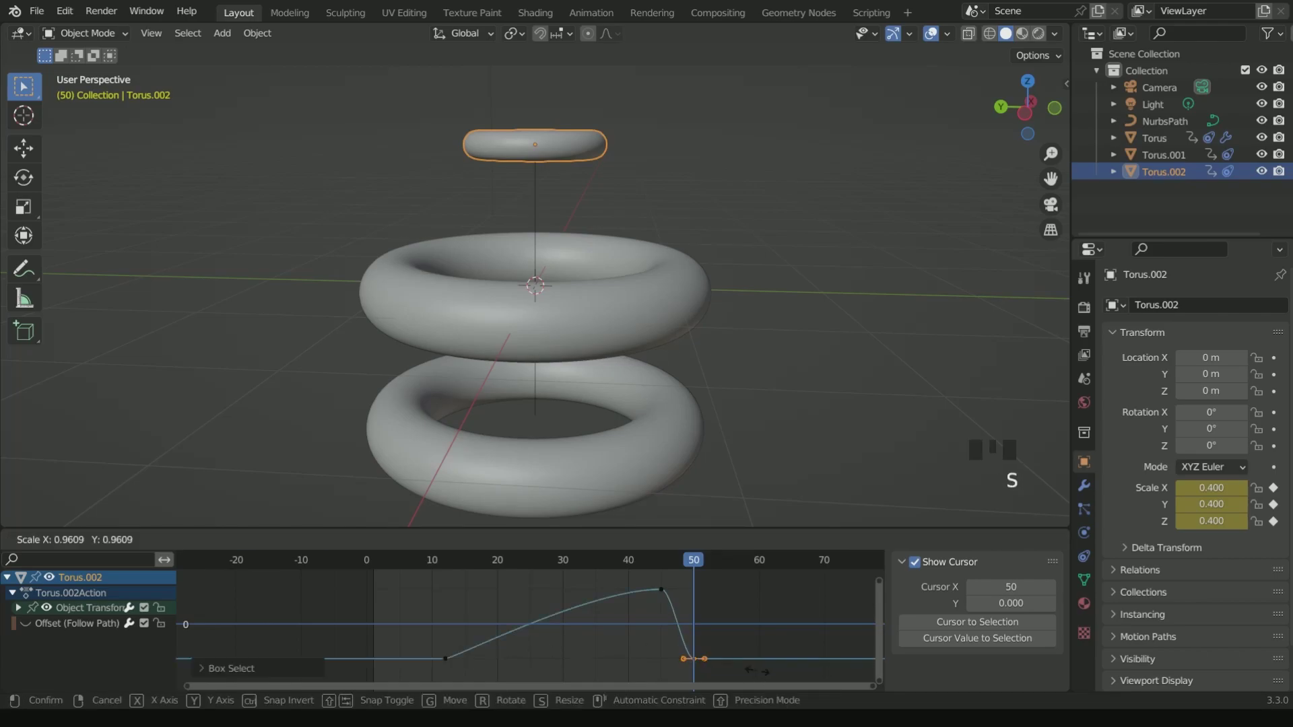
pyautogui.click(747, 670)
# Play the animation from frame 0 to check Torus.002's scaling, and return to frame 0
pyautogui.click(369, 559)
pyautogui.press('space')
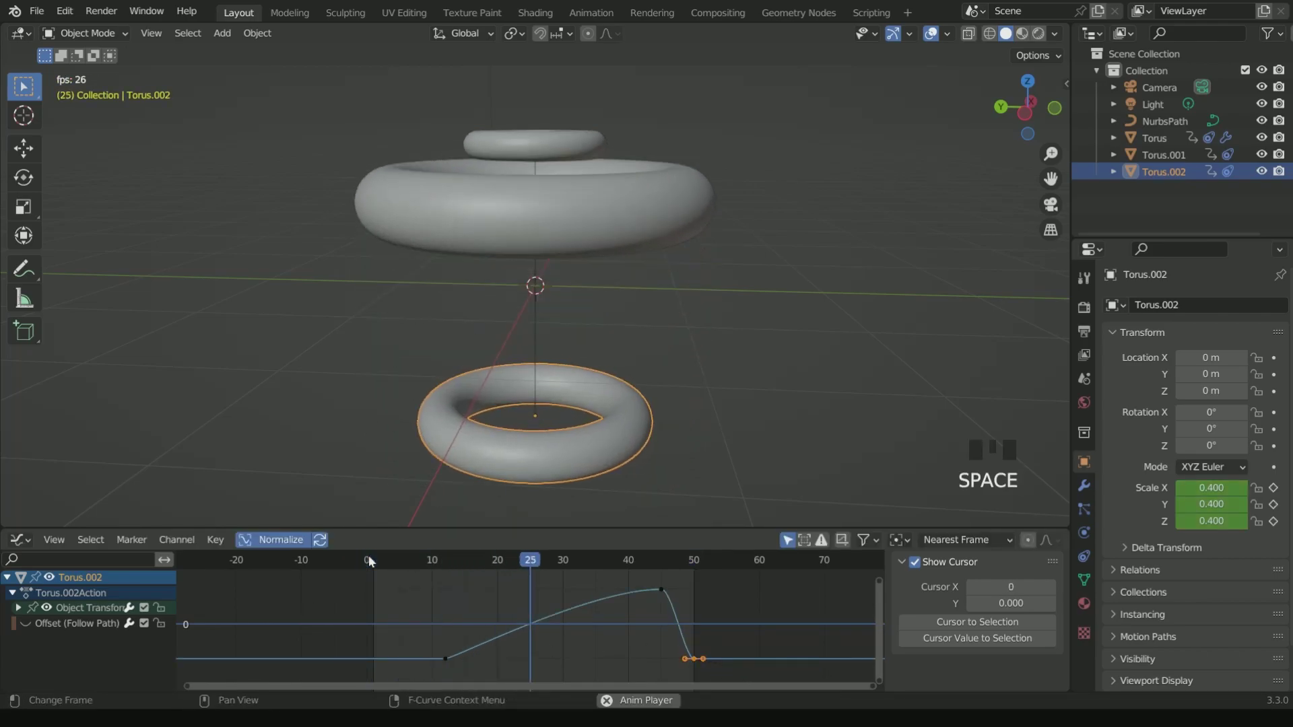
pyautogui.press('space')
pyautogui.click(367, 561)
# Set Torus.001's scale to 0.490 on all axes and keyframe it at frame 4
pyautogui.click(540, 326)
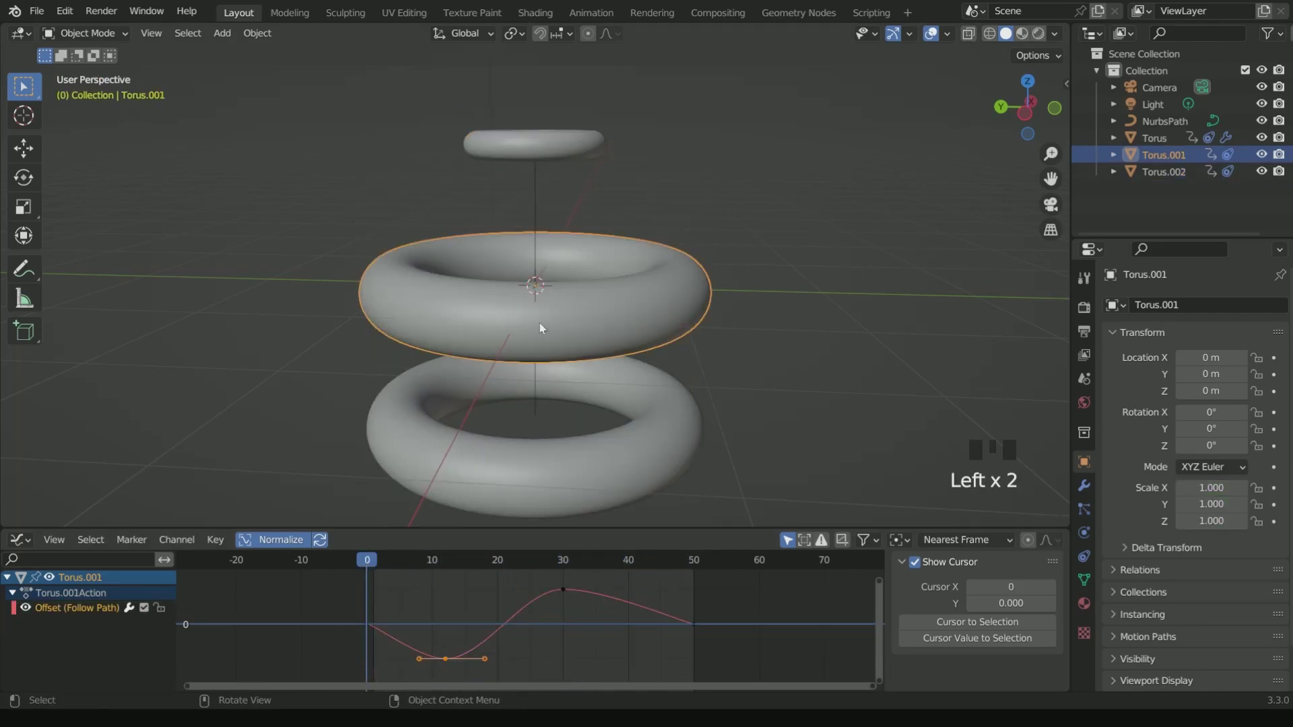
pyautogui.click(1211, 487)
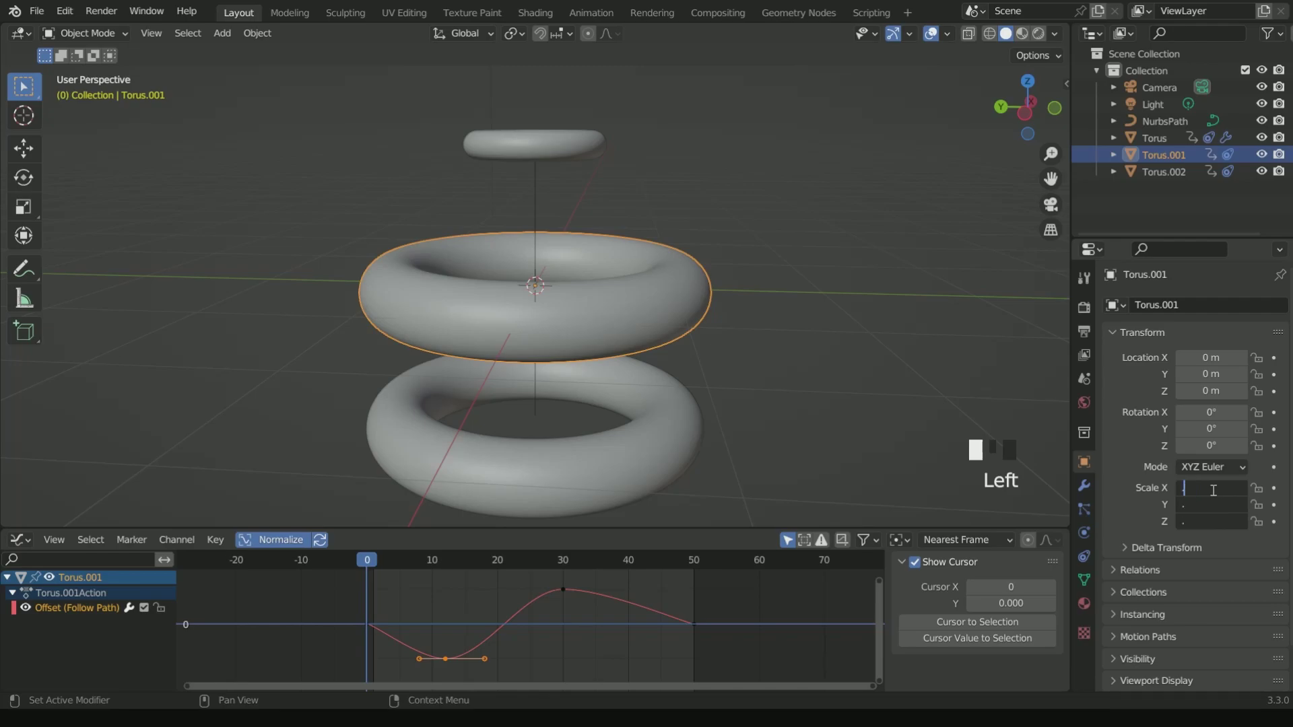
pyautogui.write('.49')
pyautogui.press('Return')
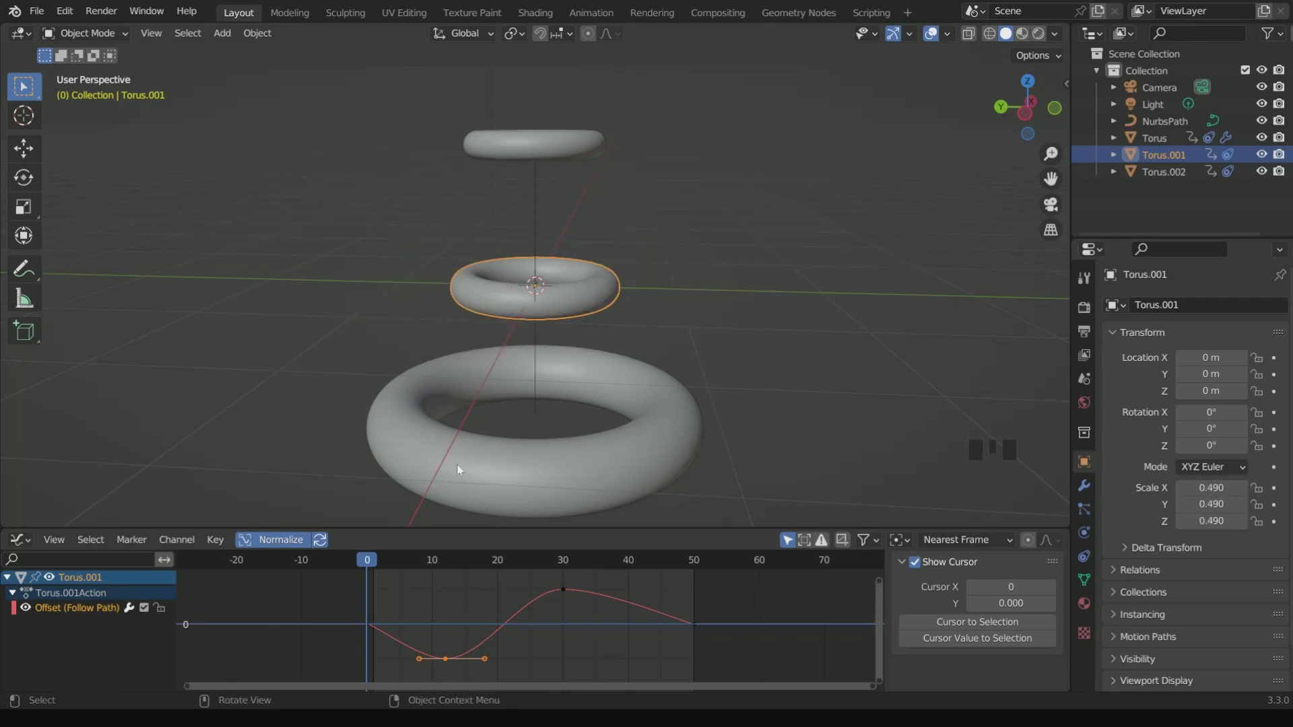
pyautogui.click(395, 563)
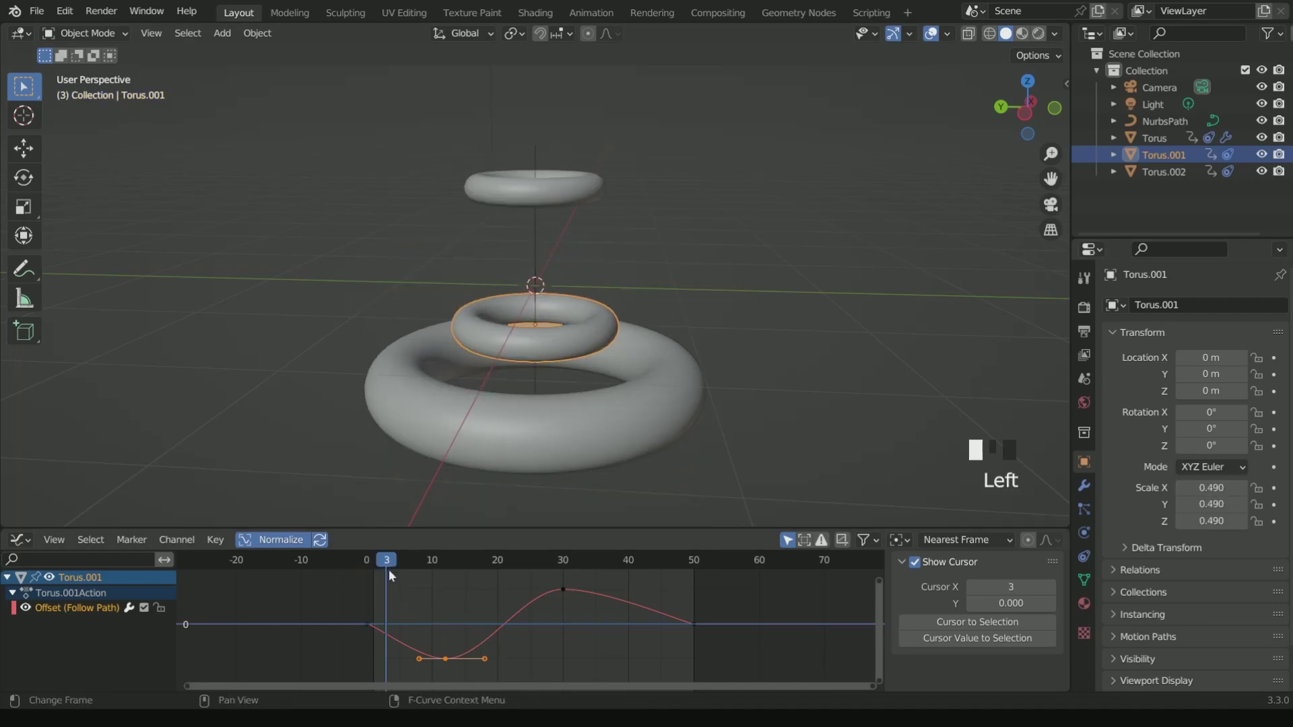
pyautogui.click(1273, 487)
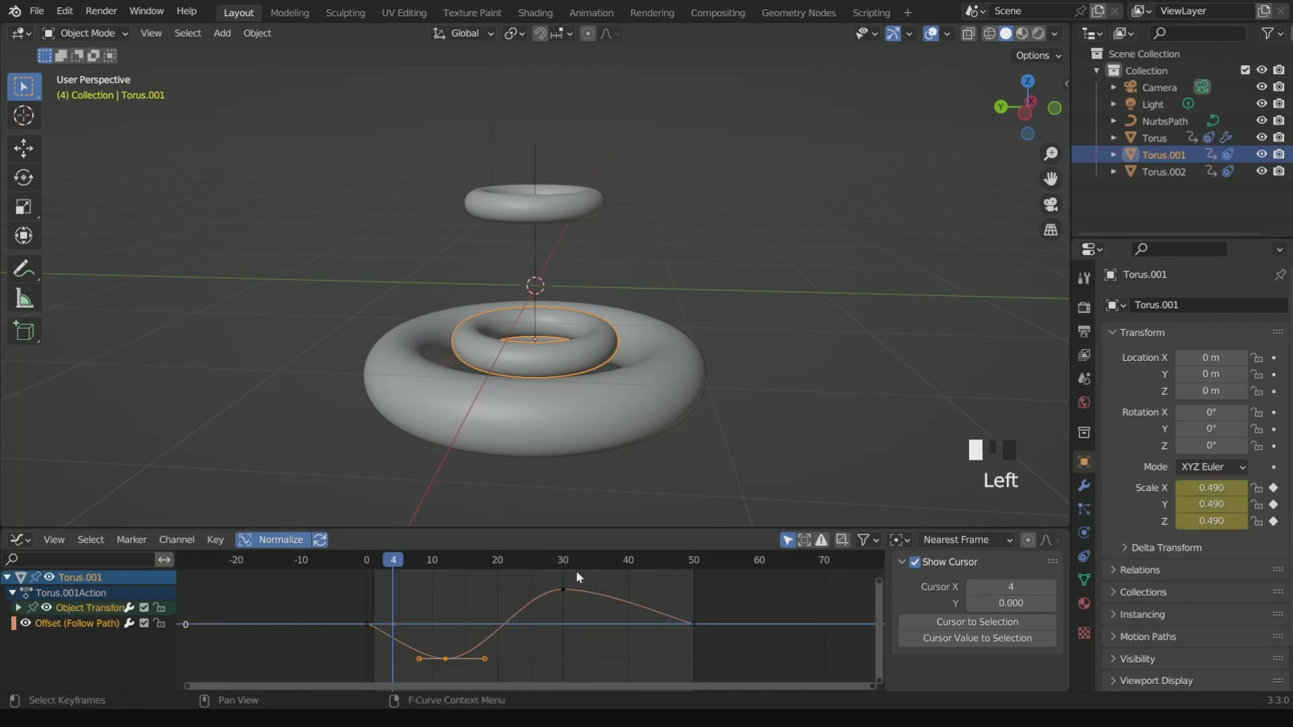
# Set Torus.001's scale to 1.000 on all axes and keyframe it at frames 12 and 20
pyautogui.click(445, 561)
pyautogui.moveTo(1217, 488); pyautogui.dragTo(1217, 521)
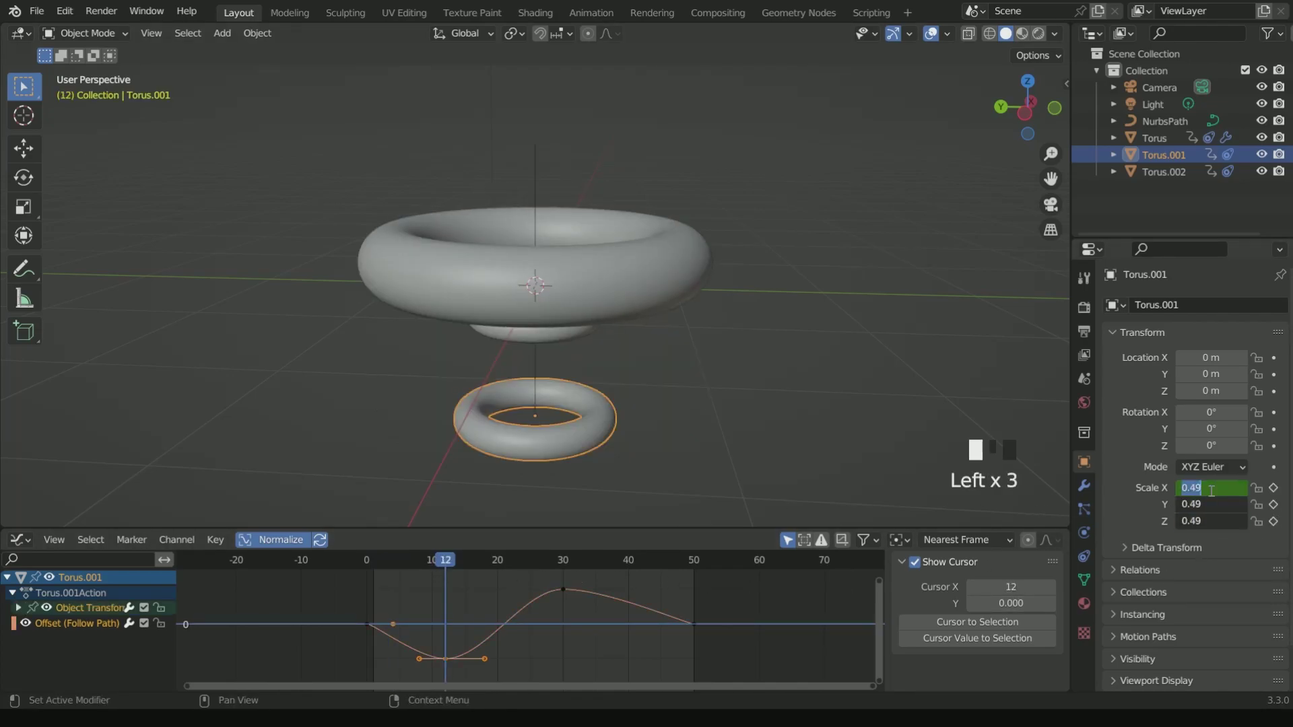
pyautogui.write('1')
pyautogui.press('Return')
pyautogui.click(1273, 488)
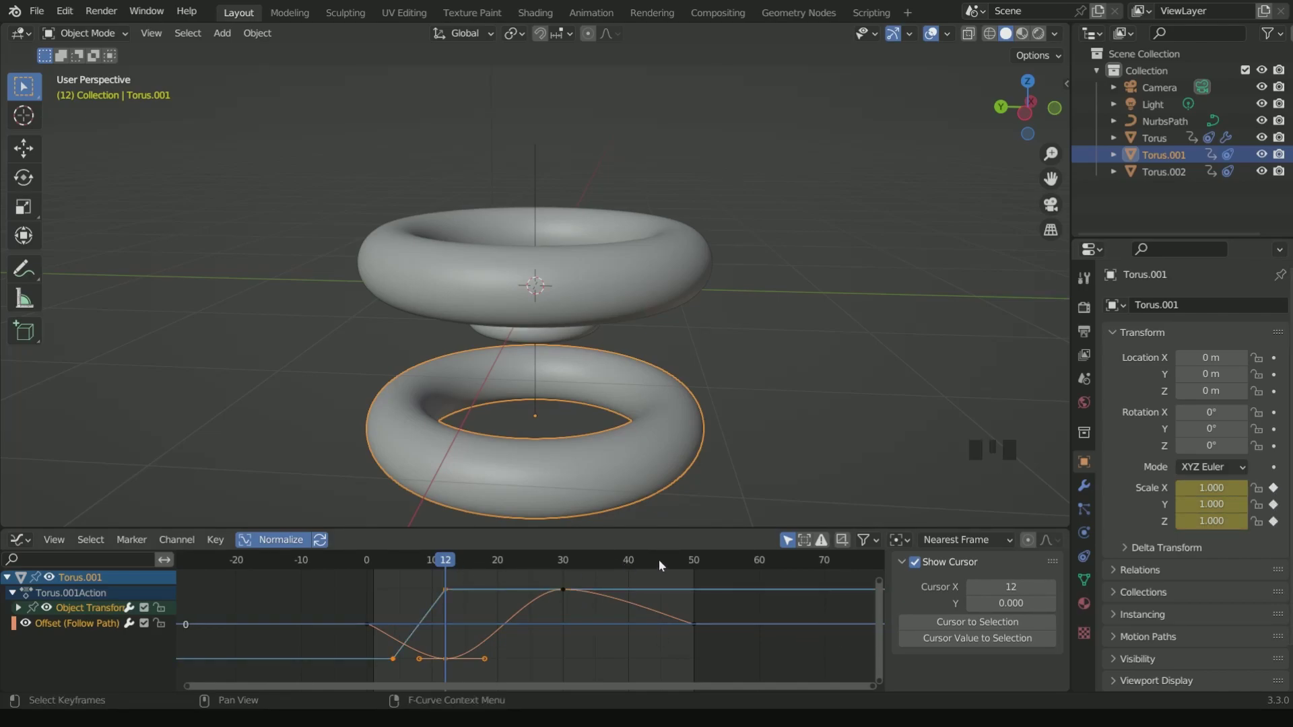
pyautogui.moveTo(664, 559); pyautogui.dragTo(498, 568)
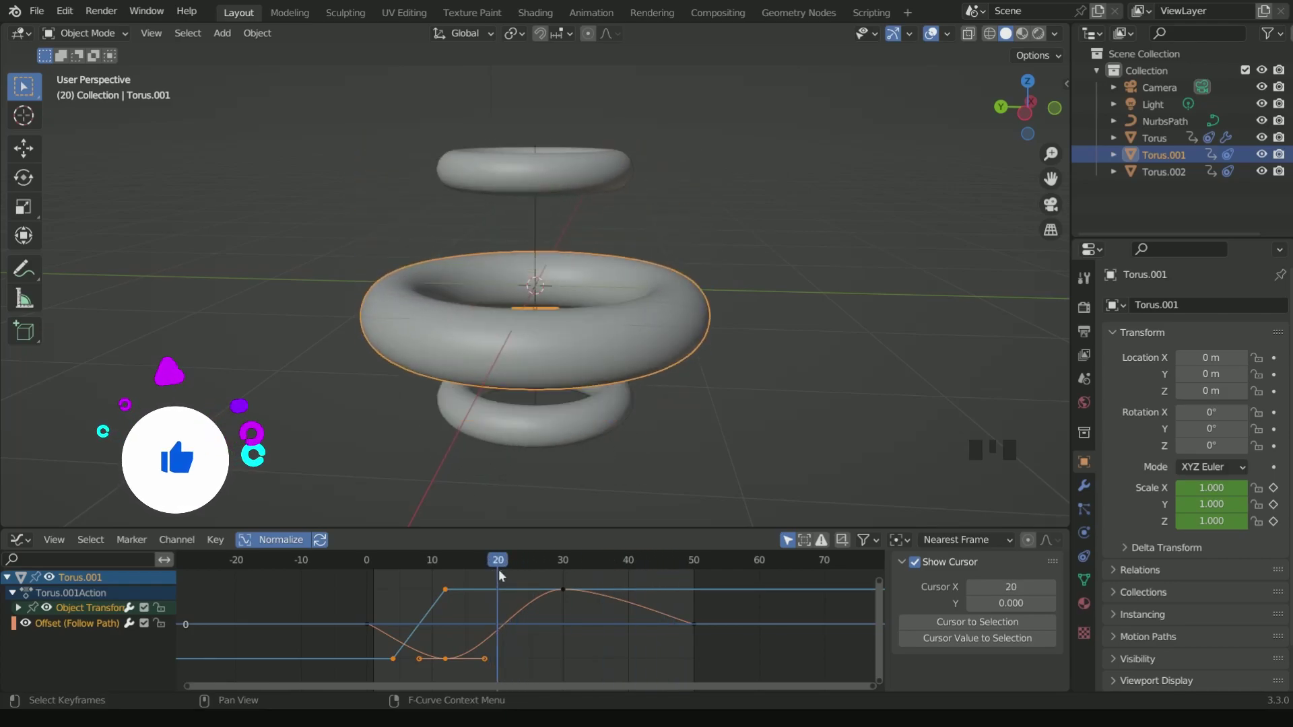
pyautogui.click(1273, 521)
# Set Torus.001's scale to 0.490 on all axes at frame 47 and keyframe it
pyautogui.moveTo(635, 557); pyautogui.dragTo(675, 588)
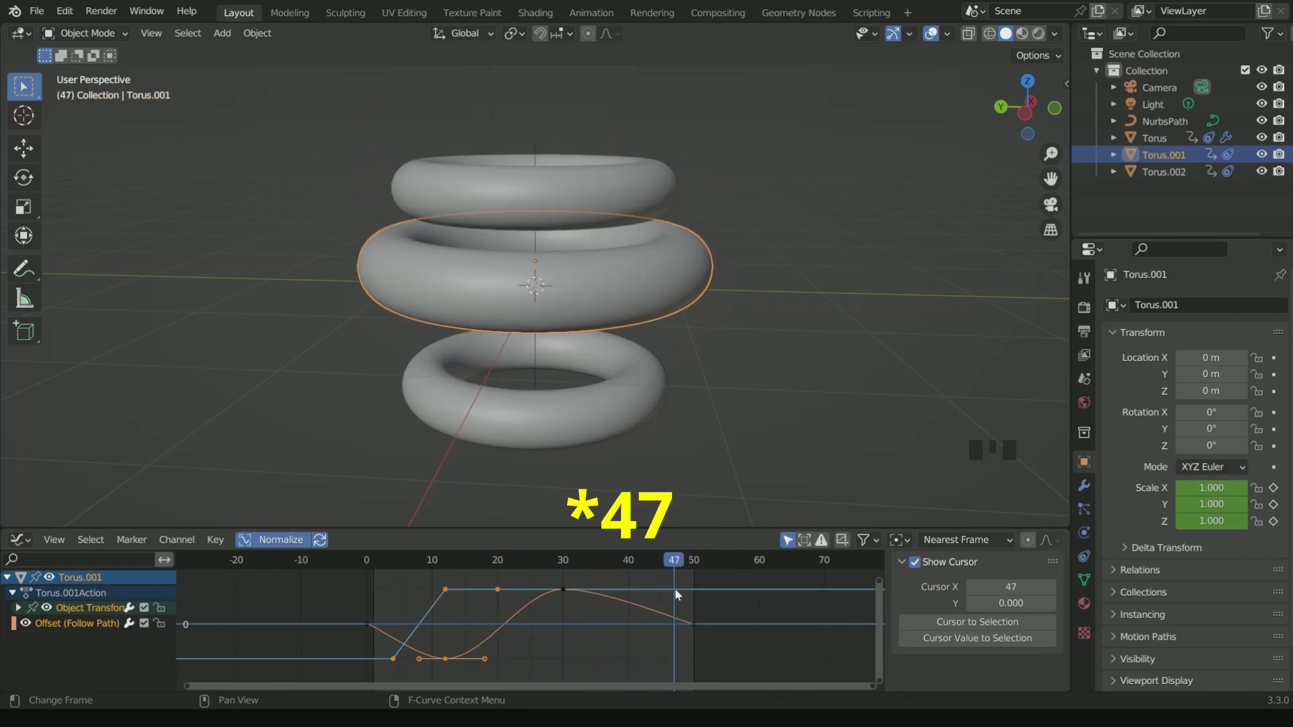
pyautogui.click(1211, 488)
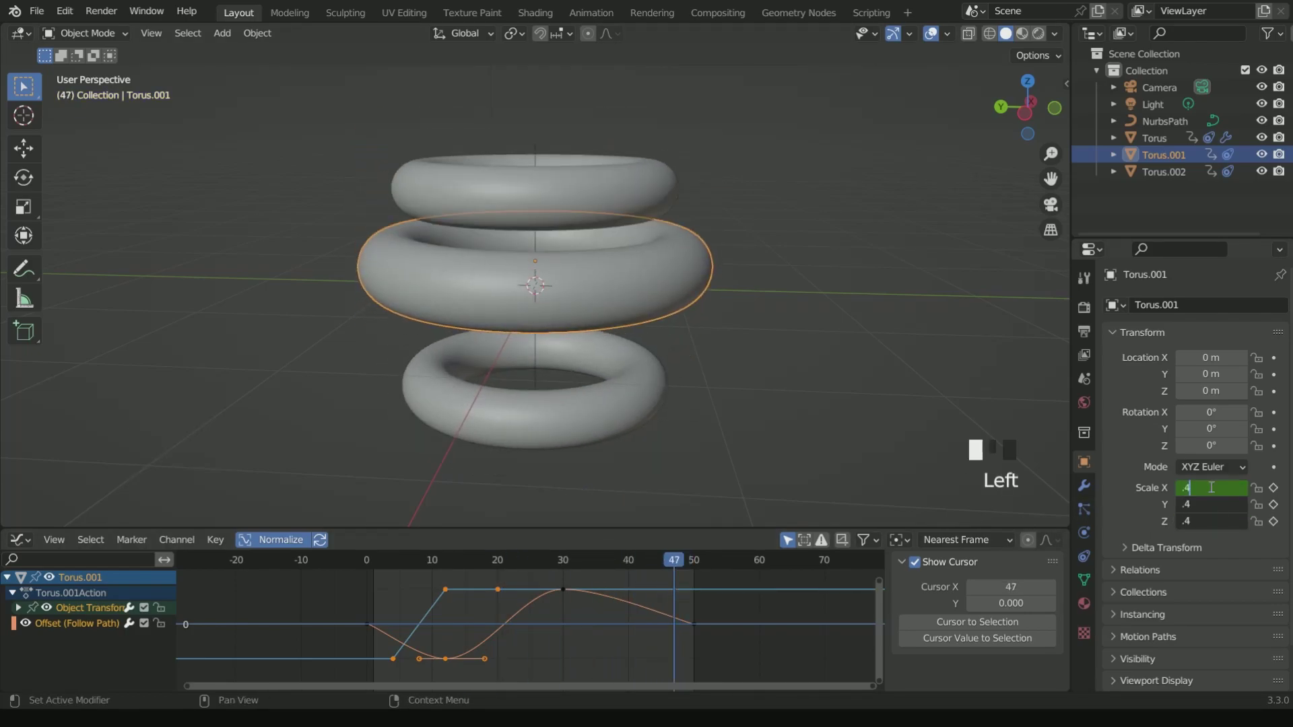
pyautogui.write('.49')
pyautogui.press('Return')
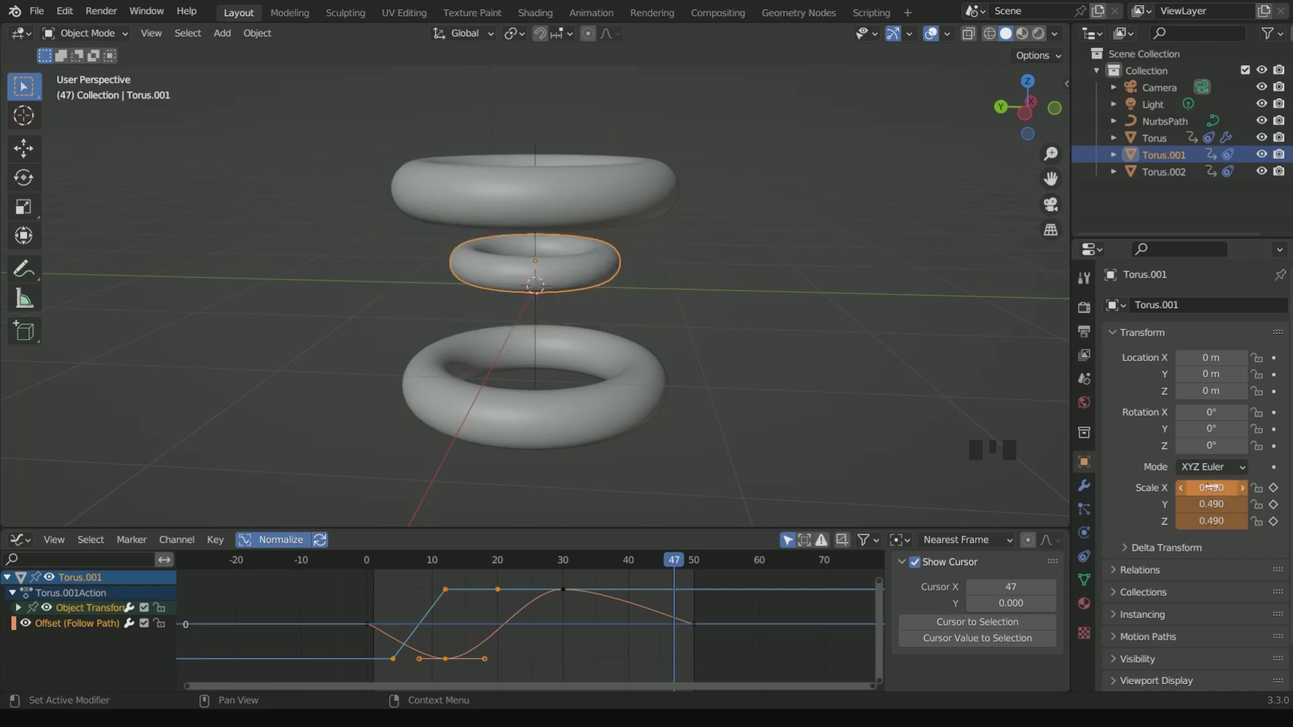
pyautogui.click(1273, 487)
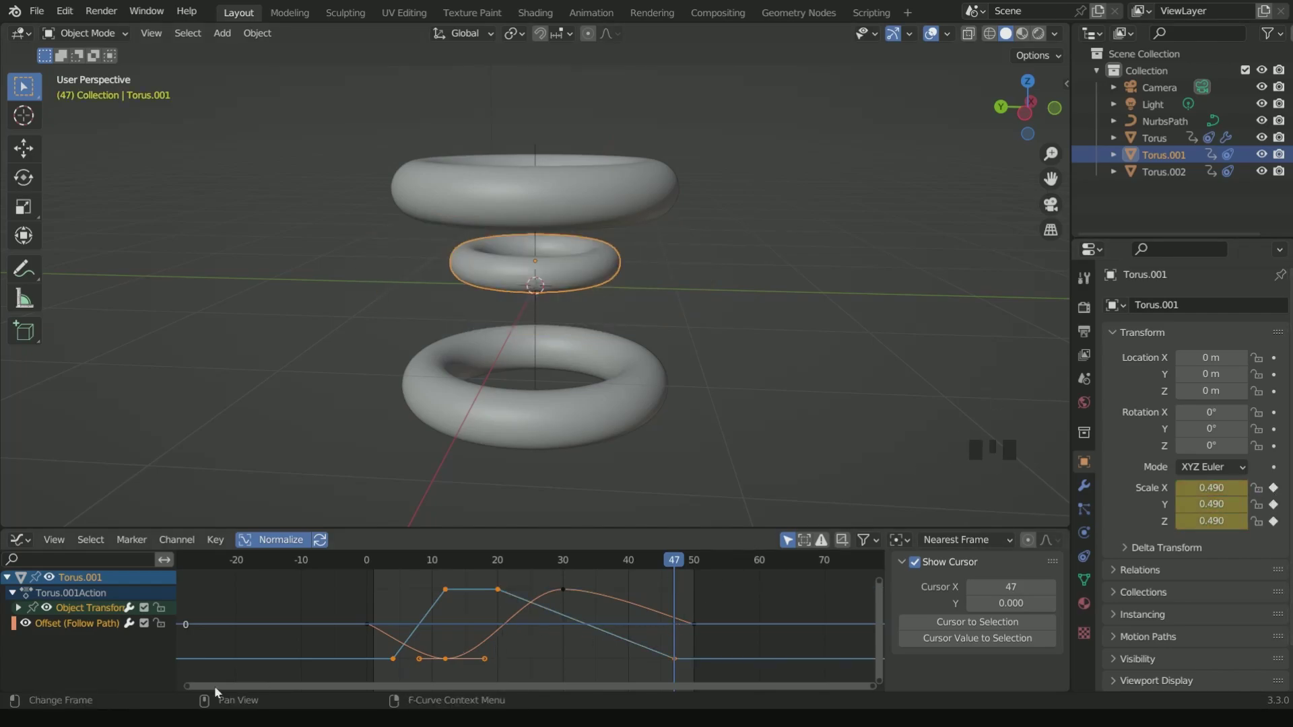
# Hide Torus.001's Follow Path offset curve and set its scale keyframes to Bezier interpolation
pyautogui.click(26, 622)
pyautogui.rightClick(433, 612)
pyautogui.moveTo(425, 577)
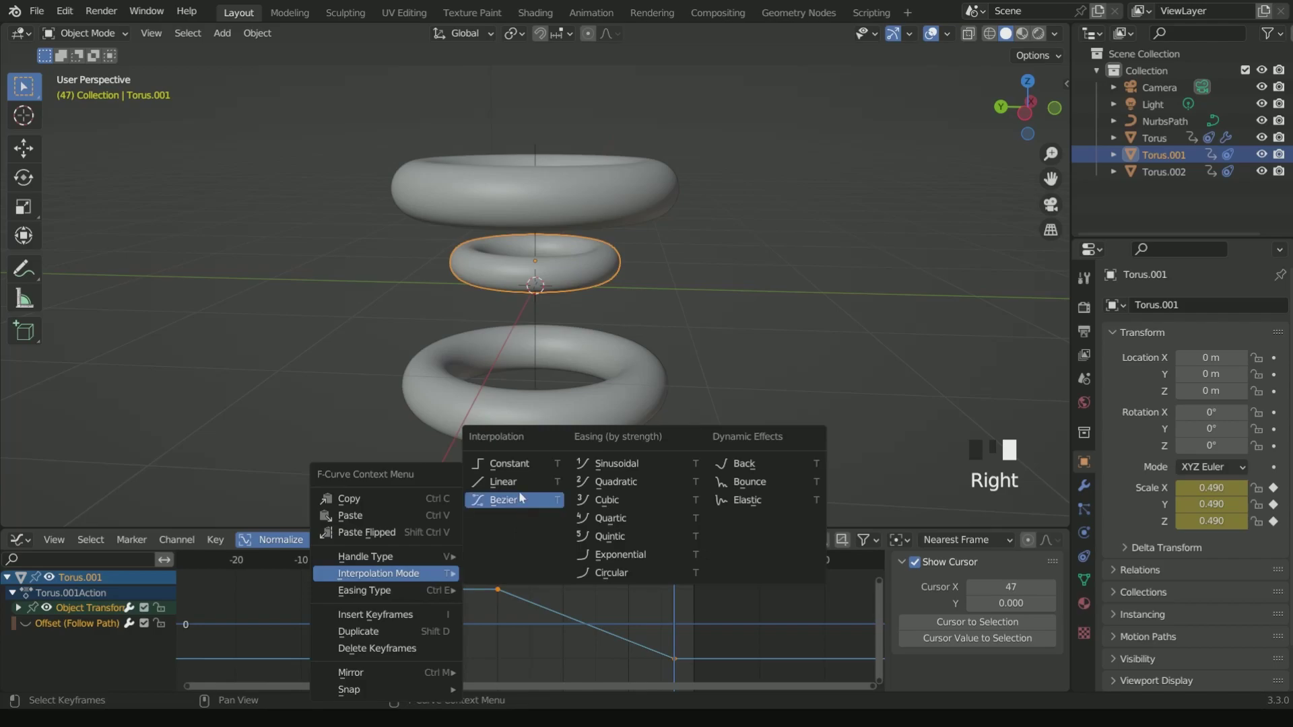
pyautogui.click(520, 503)
# Shorten the Bezier handles of Torus.001's scale keyframes at frames 4 and 47
pyautogui.moveTo(389, 656); pyautogui.dragTo(398, 662)
pyautogui.press('s')
pyautogui.click(416, 659)
pyautogui.moveTo(666, 651); pyautogui.dragTo(686, 666)
pyautogui.press('s')
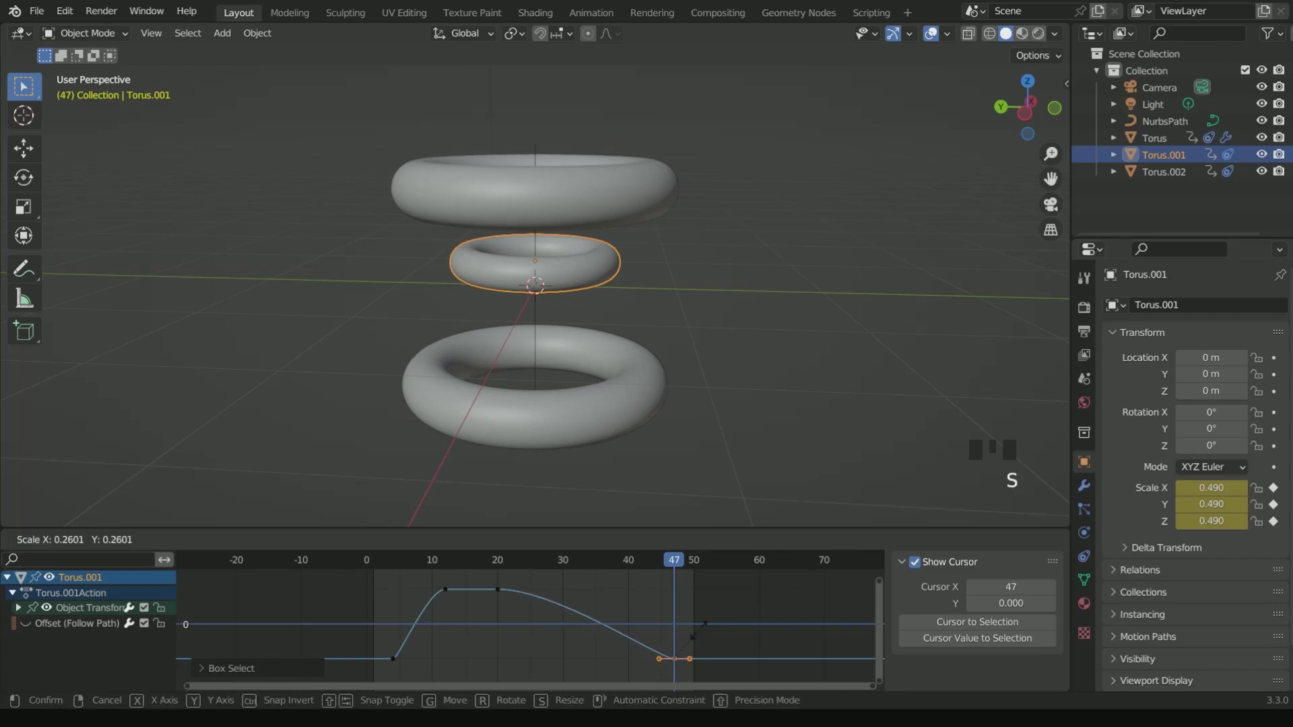
pyautogui.click(687, 636)
pyautogui.moveTo(506, 601); pyautogui.dragTo(438, 576)
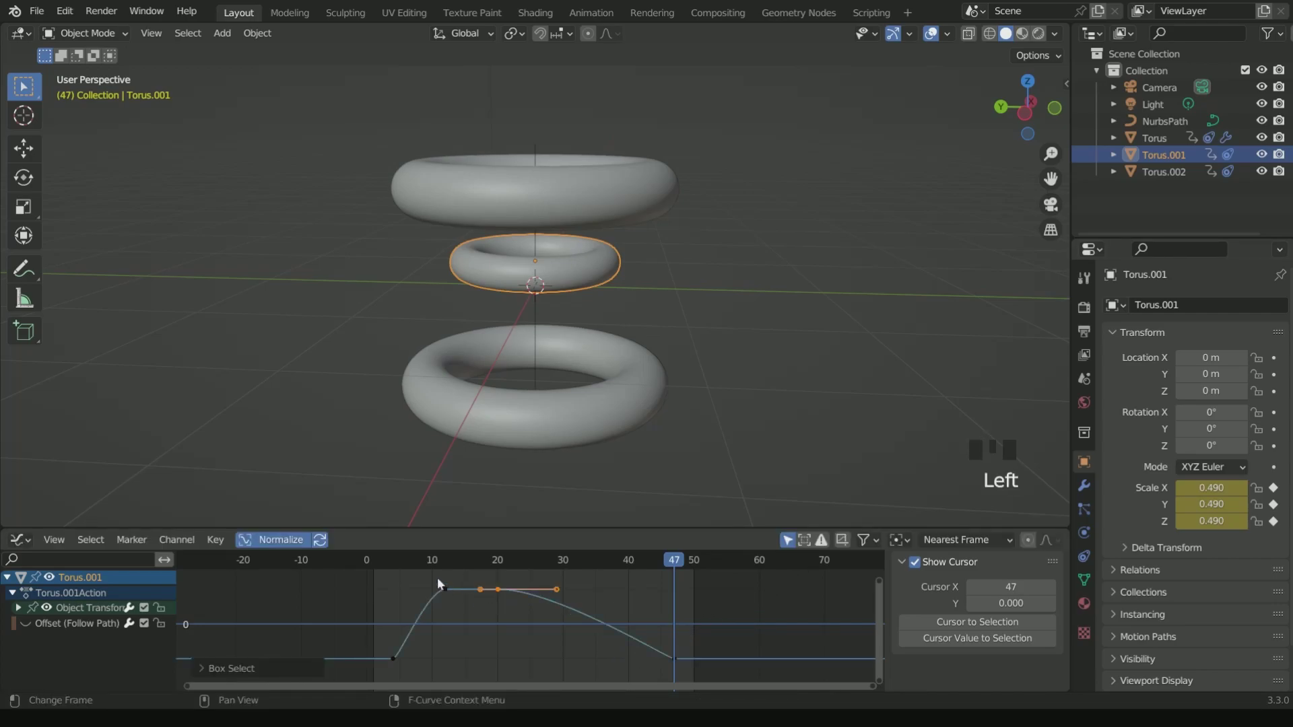
# Play the animation from frame 0, check the three toruses' motion and scaling from a higher angle, and stop playback
pyautogui.click(368, 560)
pyautogui.press('space')
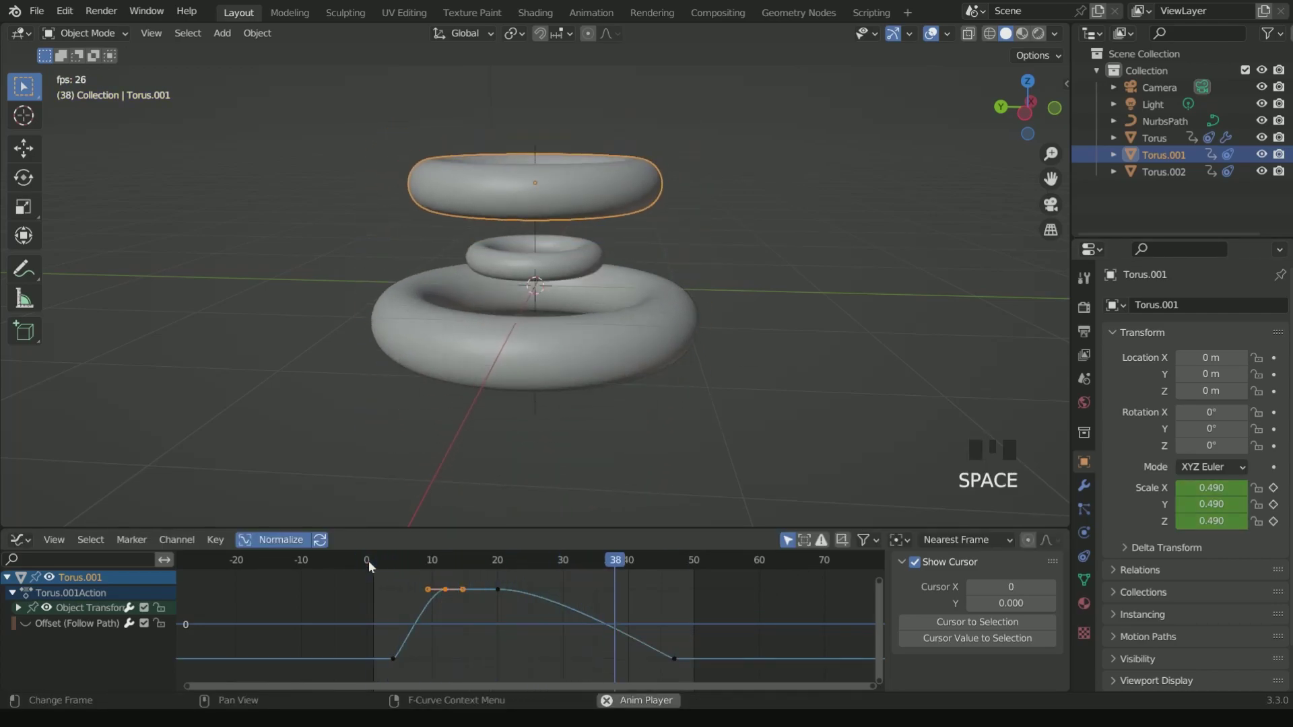
pyautogui.moveTo(486, 365); pyautogui.dragTo(576, 451, button='middle')
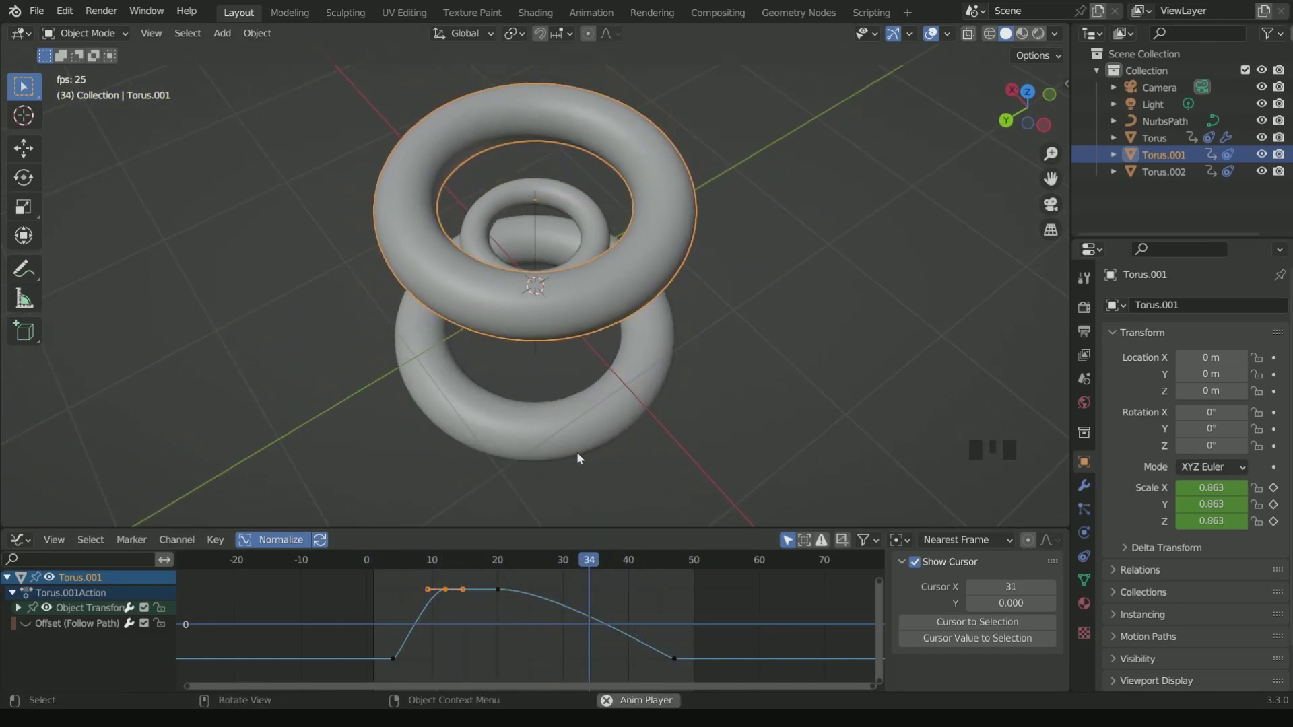
pyautogui.press('space')
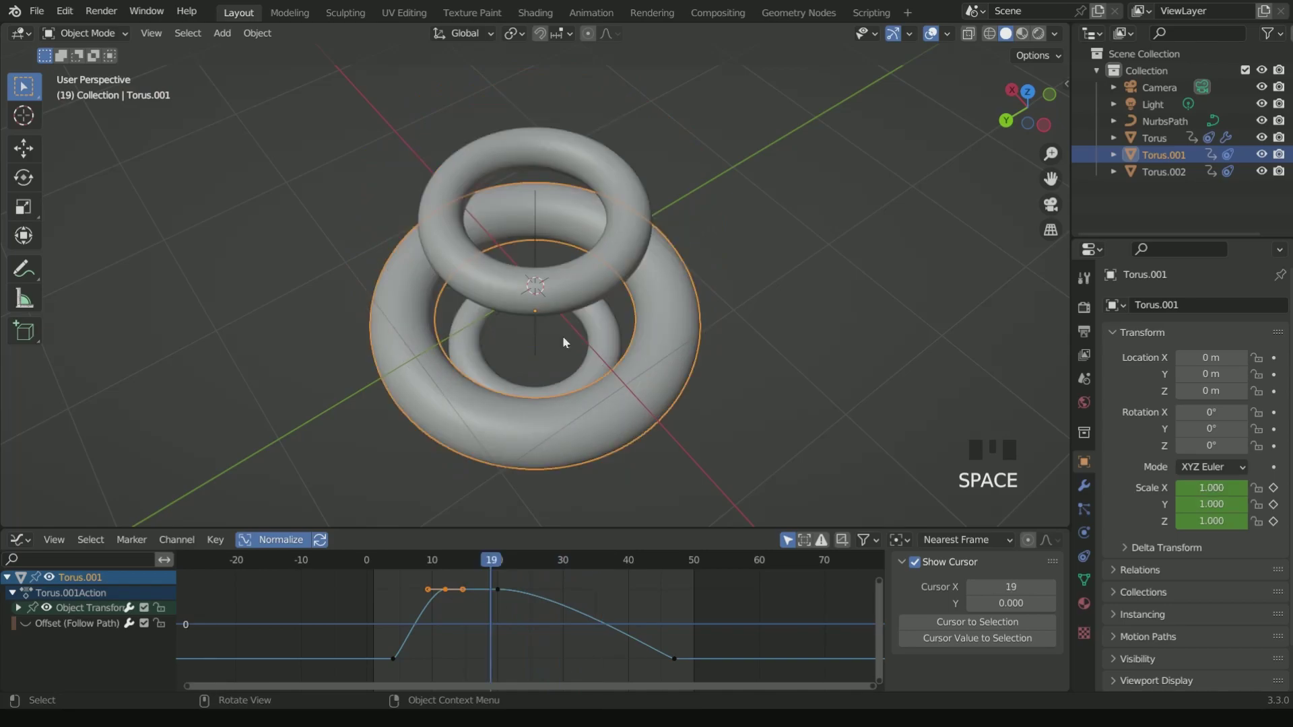
# Switch to the camera view and set the camera's focal length to 35 mm
pyautogui.moveTo(563, 335); pyautogui.dragTo(559, 257, button='middle')
pyautogui.scroll(-4, 600, 337)
pyautogui.moveTo(599, 337); pyautogui.dragTo(629, 337, button='middle')
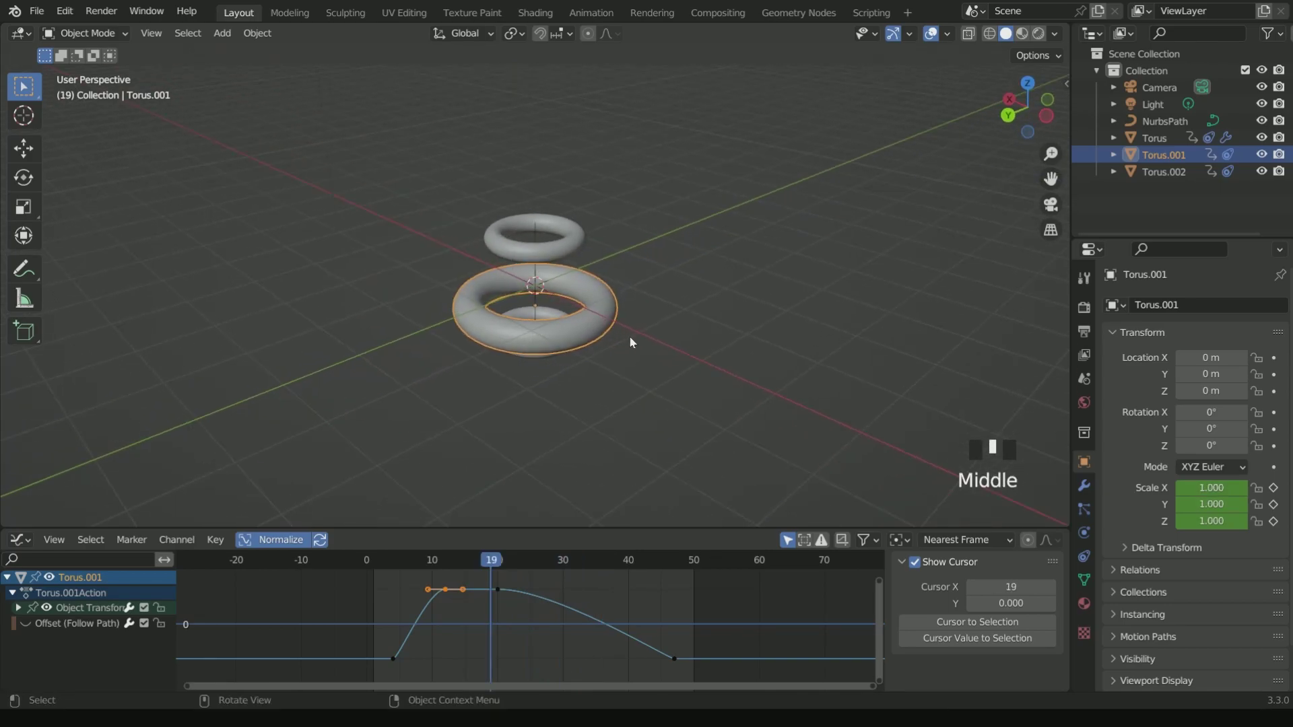
pyautogui.press('KP_0')
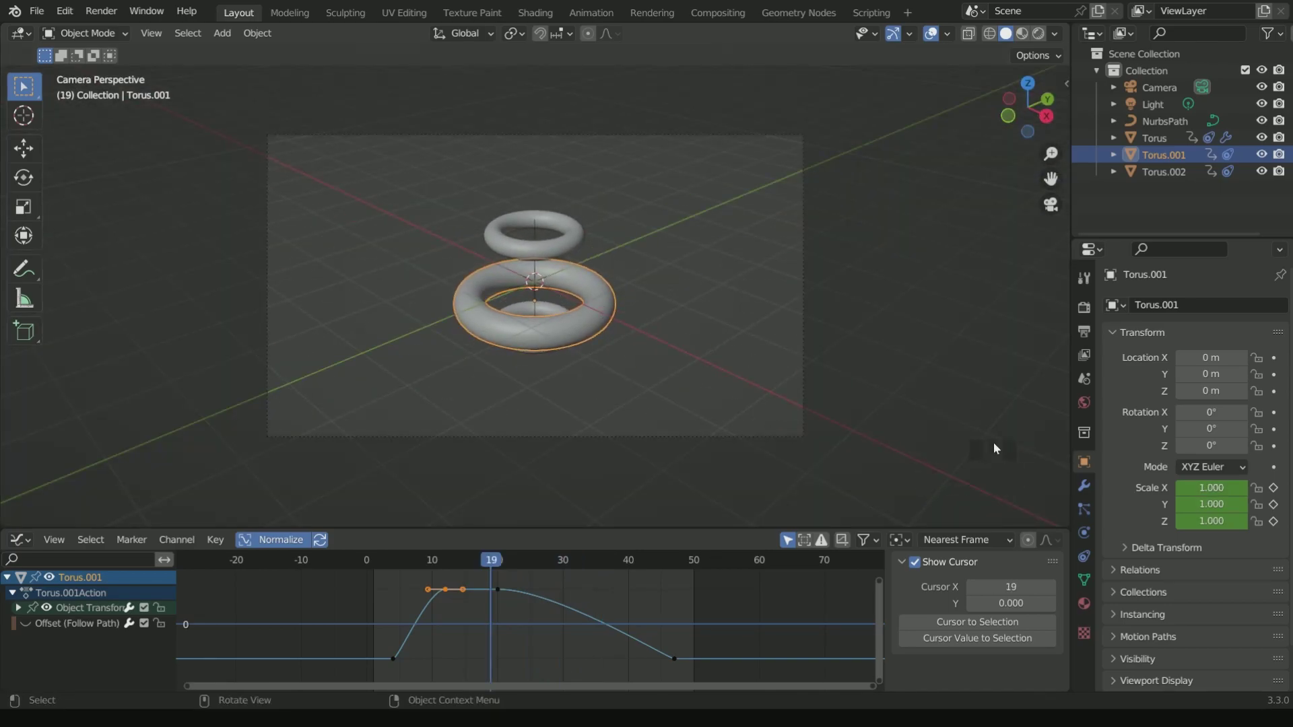
pyautogui.click(1148, 87)
pyautogui.click(1083, 533)
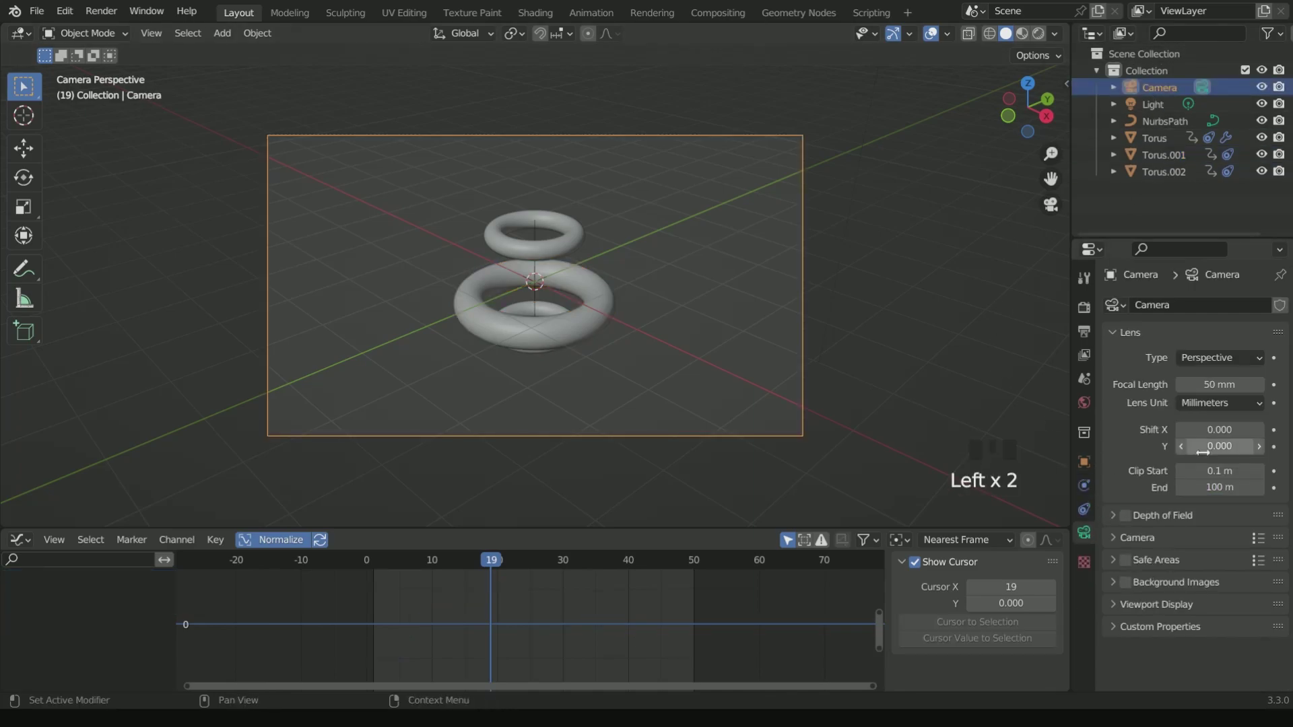
pyautogui.click(1227, 384)
pyautogui.write('35')
pyautogui.press('Return')
# Rotate NurbsPath to about 41.6° on X, 17.4° on Y and 2° on Z to tilt the toruses
pyautogui.scroll(1, 657, 301)
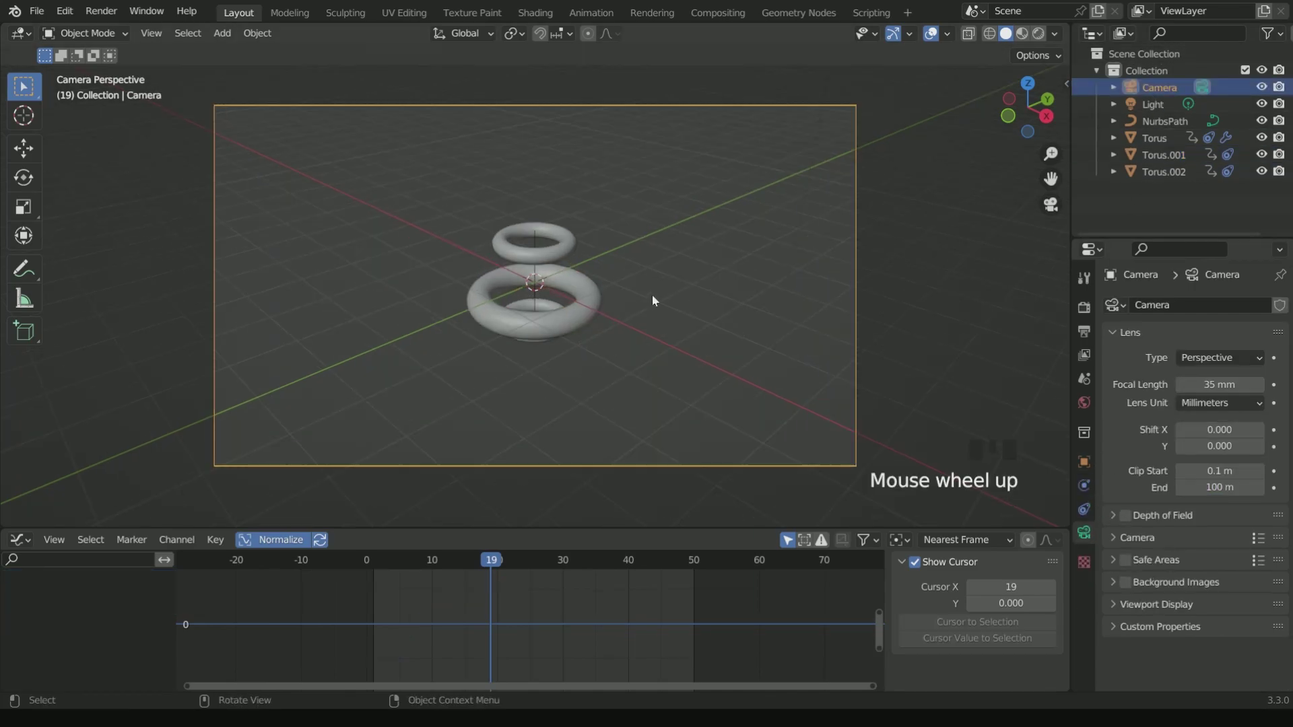
pyautogui.click(532, 232)
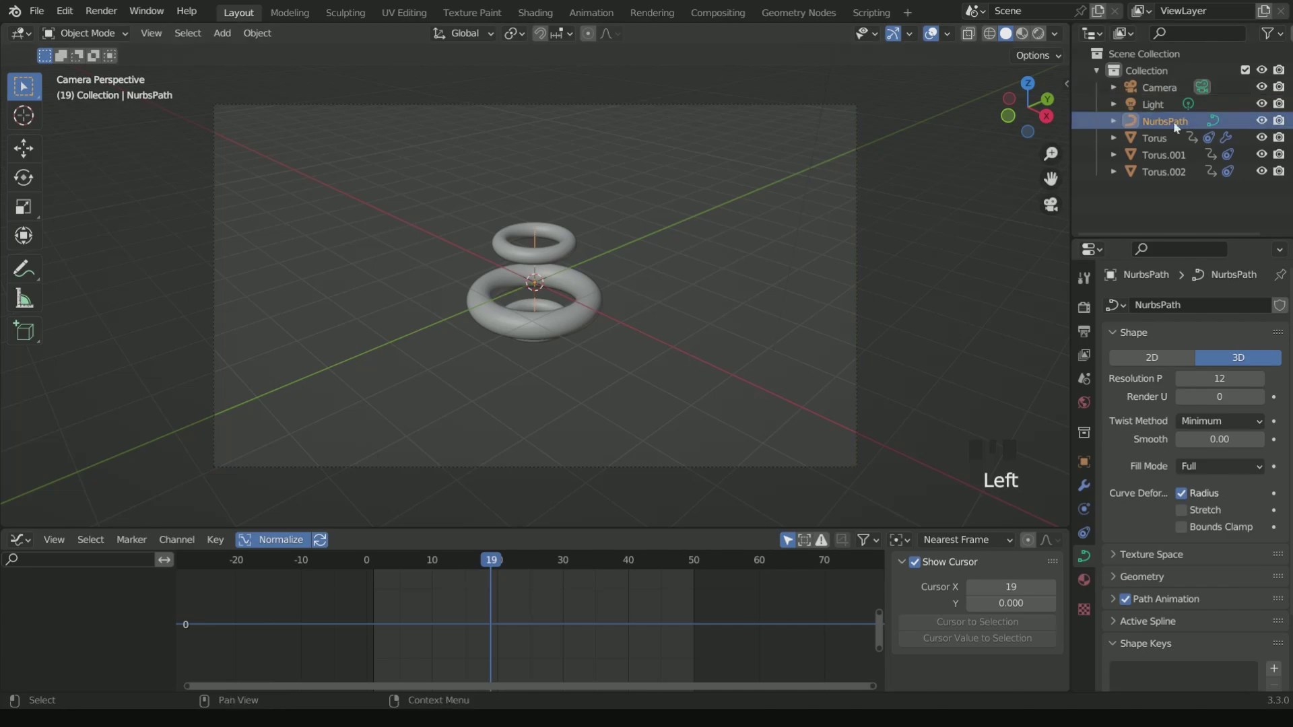
pyautogui.click(1083, 460)
pyautogui.moveTo(1211, 429)
pyautogui.mouseDown()
pyautogui.moveTo(1252, 428)
pyautogui.moveTo(1217, 412)
pyautogui.moveTo(1229, 412)
pyautogui.moveTo(1224, 446)
pyautogui.moveTo(1202, 445)
pyautogui.moveTo(1223, 445)
pyautogui.moveTo(1227, 429)
pyautogui.moveTo(1201, 429)
pyautogui.moveTo(1220, 413)
pyautogui.moveTo(1205, 413)
pyautogui.moveTo(1228, 429)
pyautogui.moveTo(1218, 411)
pyautogui.moveTo(1205, 428)
pyautogui.mouseUp()
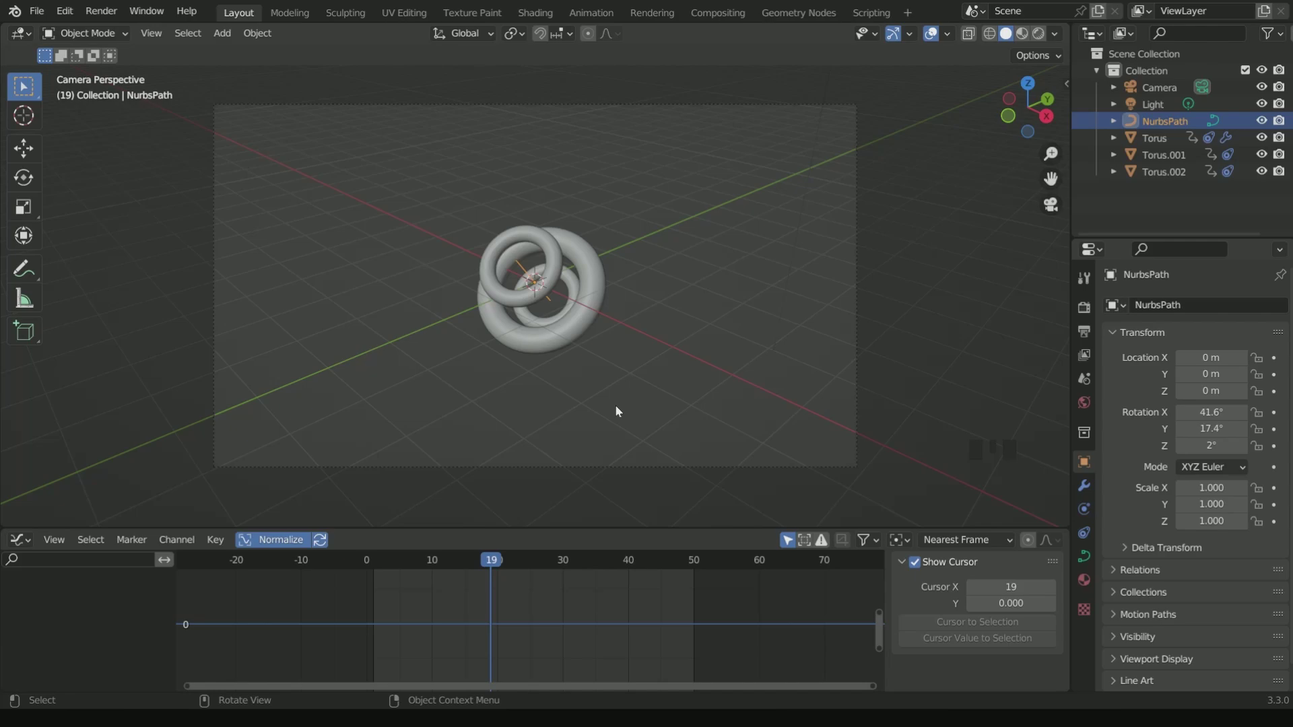
# Select the camera and start moving it to adjust the framing of the toruses
pyautogui.click(1159, 87)
pyautogui.press('g')
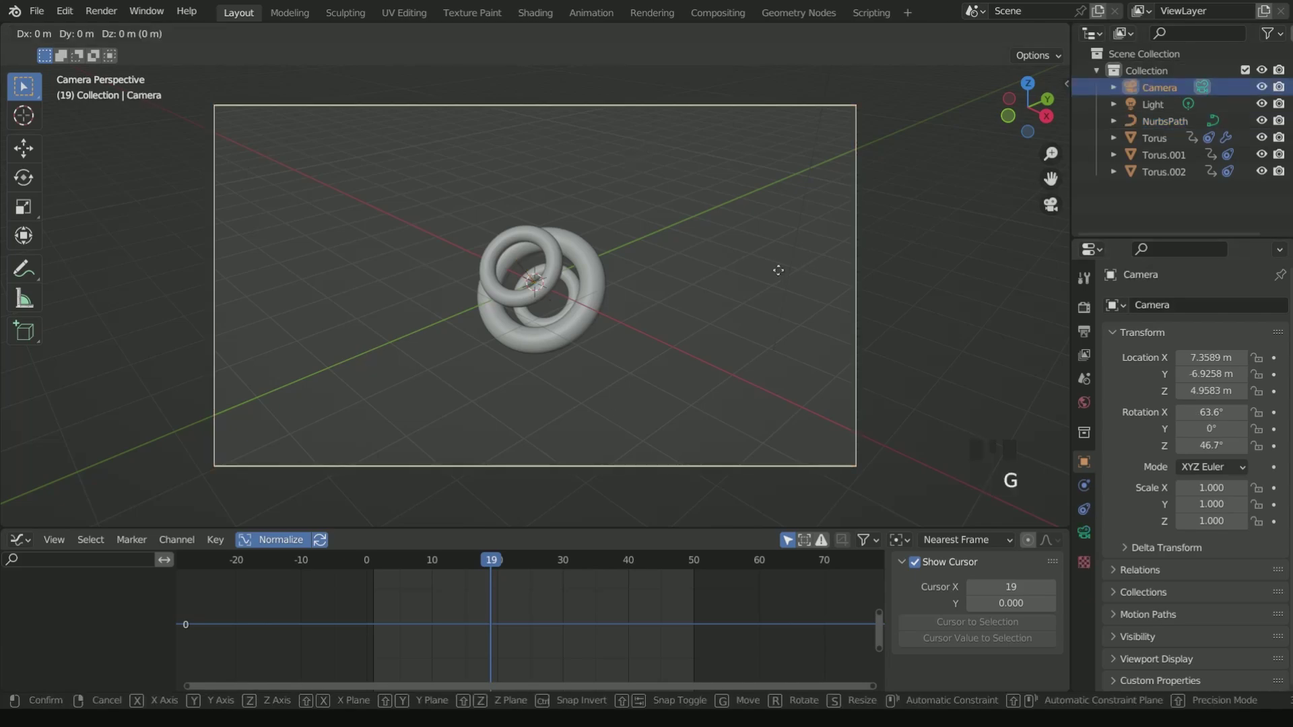